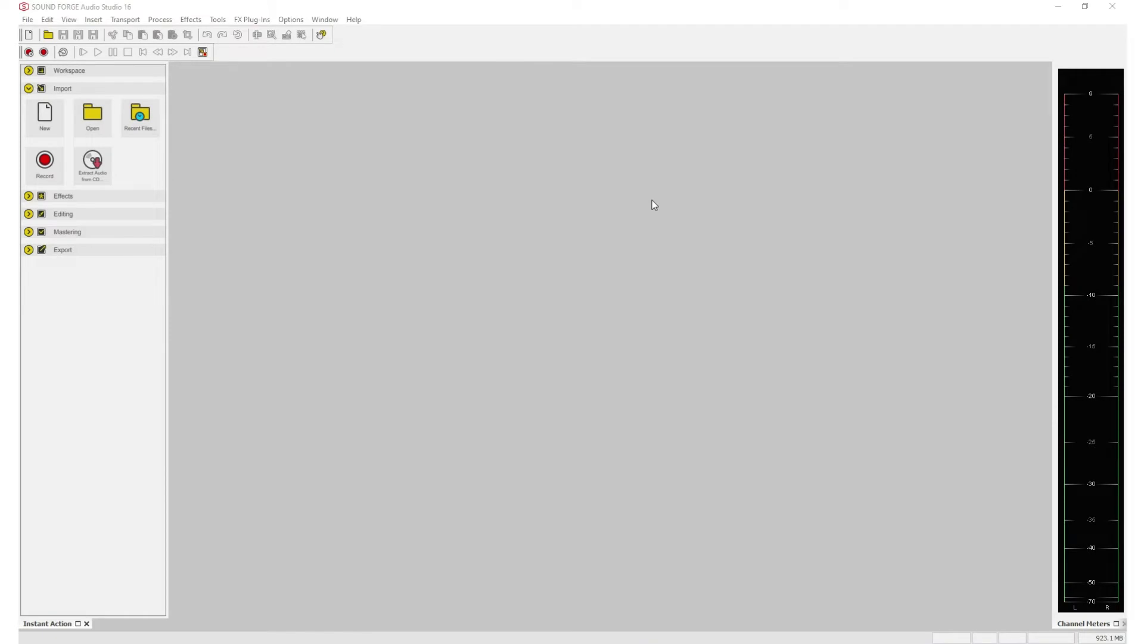
Step: Start opening a file and browse to the 07 Video folder inside Motivate Yourself To Succeed
{"action": "left_click", "coordinate": [28, 20]}
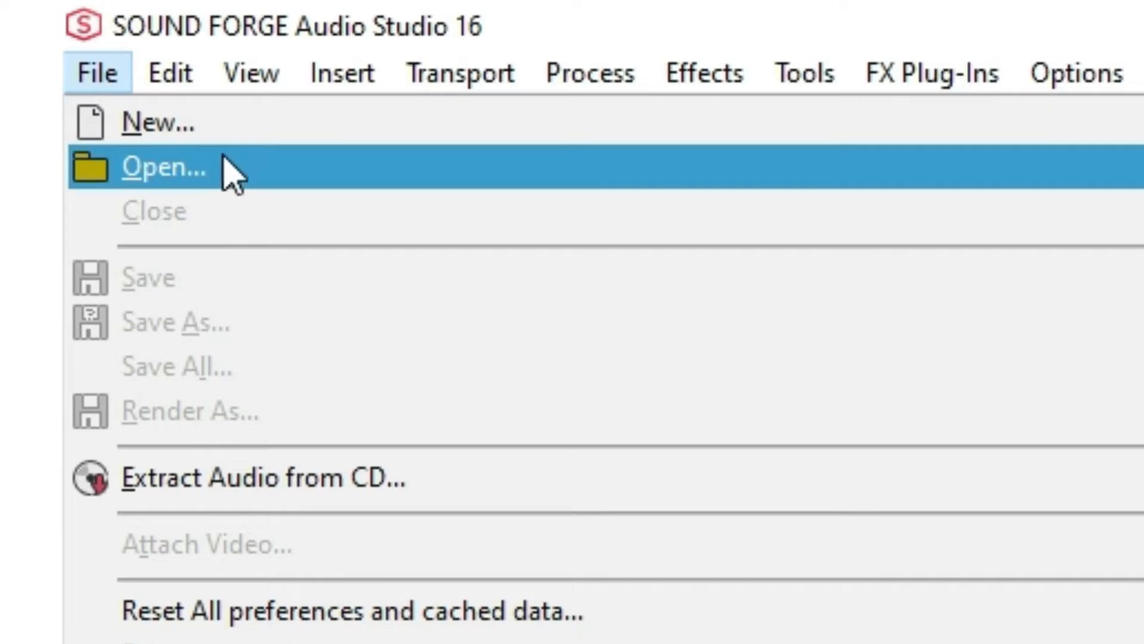
{"action": "left_click", "coordinate": [268, 184]}
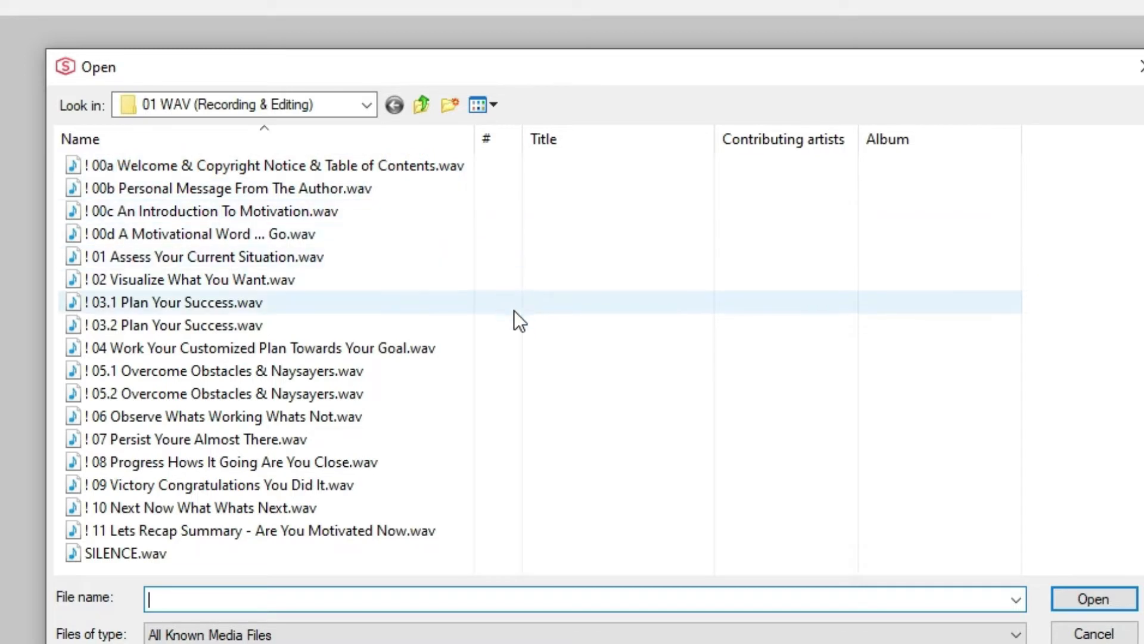
{"action": "left_click", "coordinate": [422, 110]}
{"action": "left_click", "coordinate": [422, 110]}
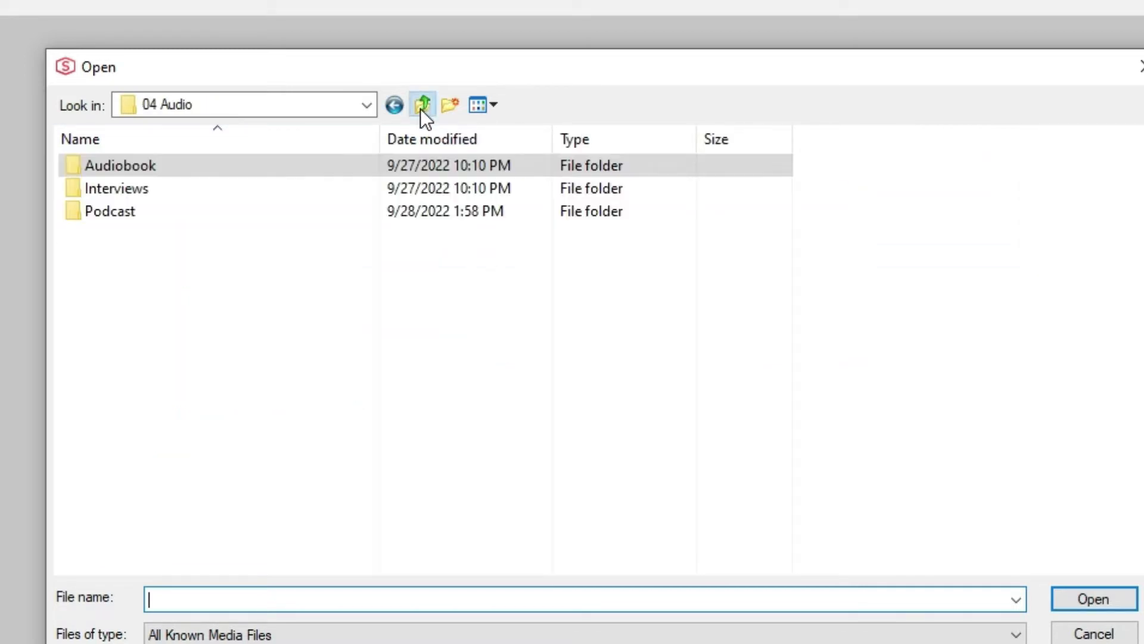
{"action": "left_click", "coordinate": [422, 107]}
{"action": "left_click", "coordinate": [142, 304]}
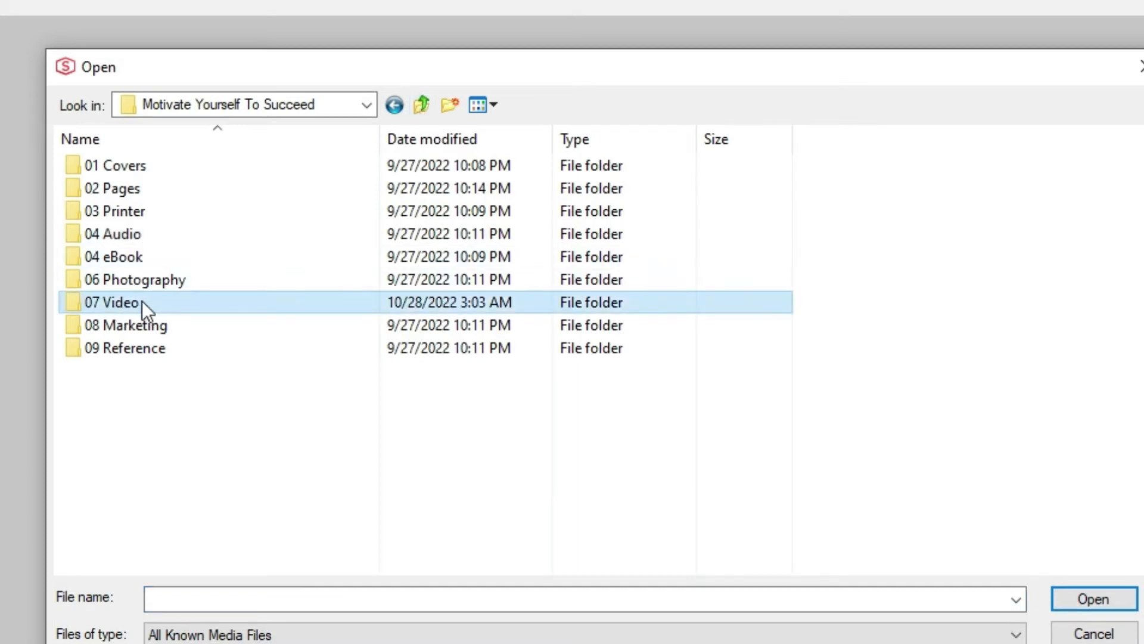
{"action": "double_click", "coordinate": [142, 301]}
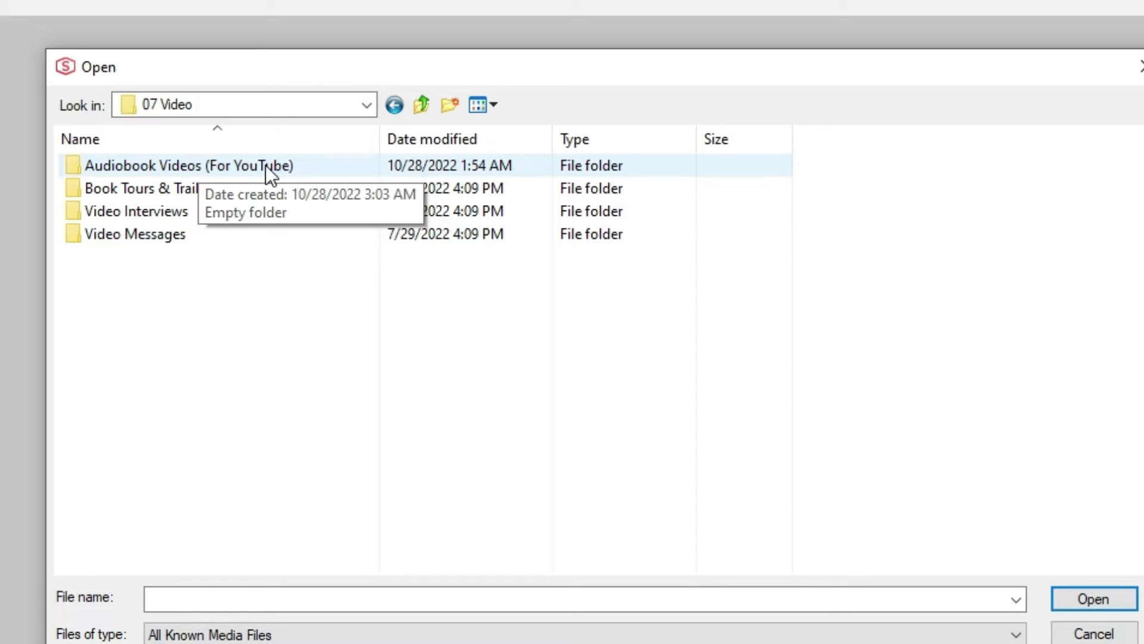
Step: Review the folder path from 01 My Books through Motivate Yourself To Succeed and 07 Video to Audiobook Videos (For YouTube), ending back in 07 Video
{"action": "left_click", "coordinate": [421, 105]}
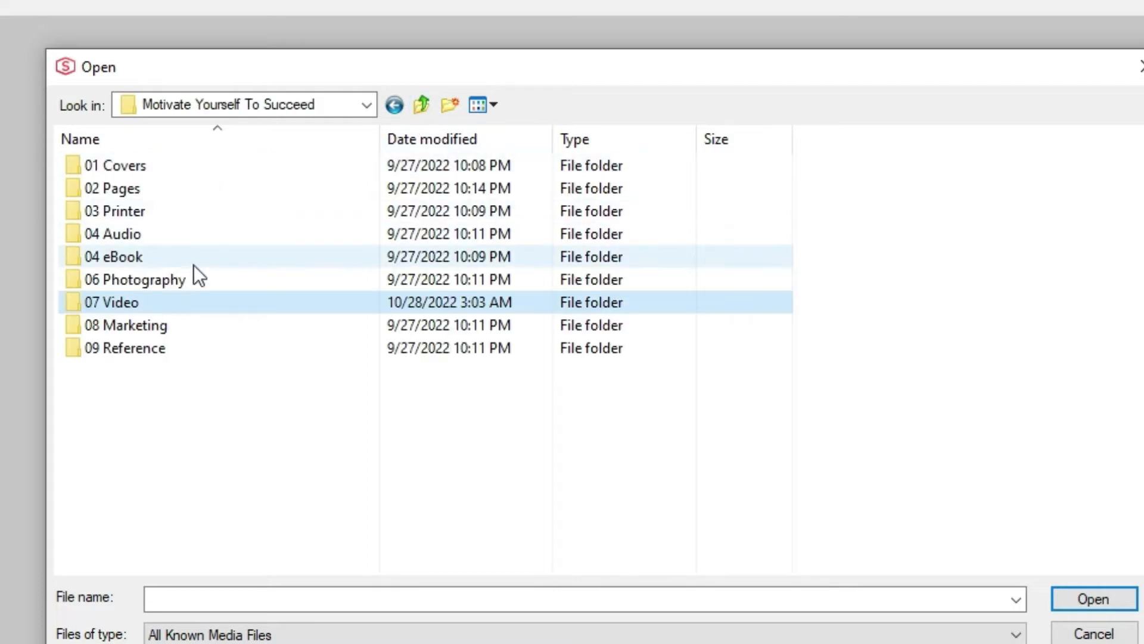
{"action": "left_click", "coordinate": [422, 105]}
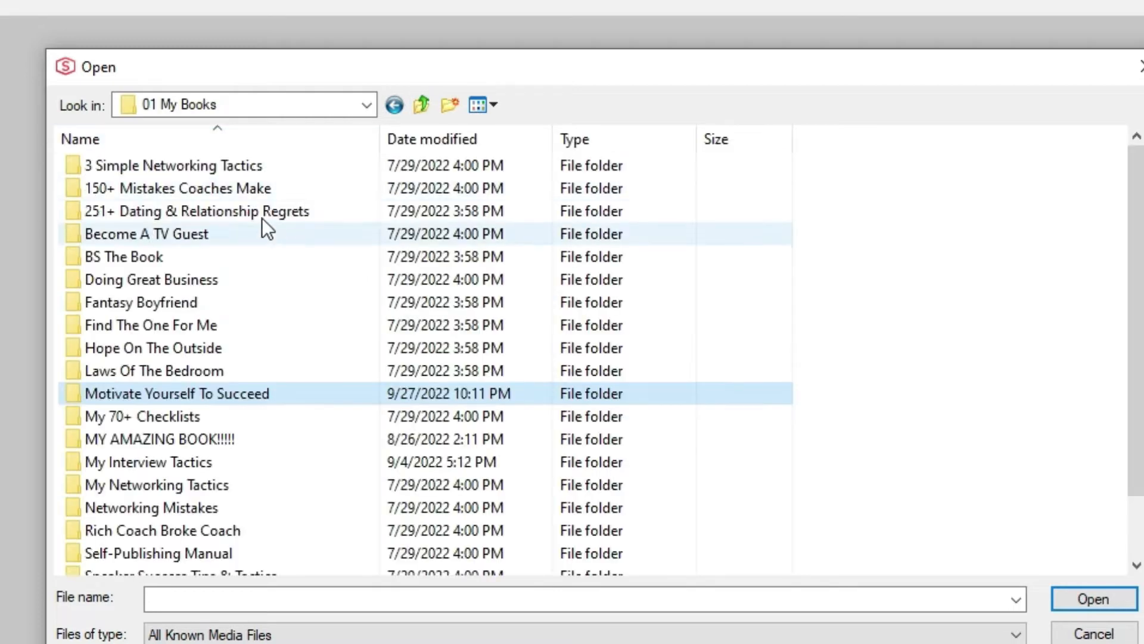
{"action": "double_click", "coordinate": [208, 396]}
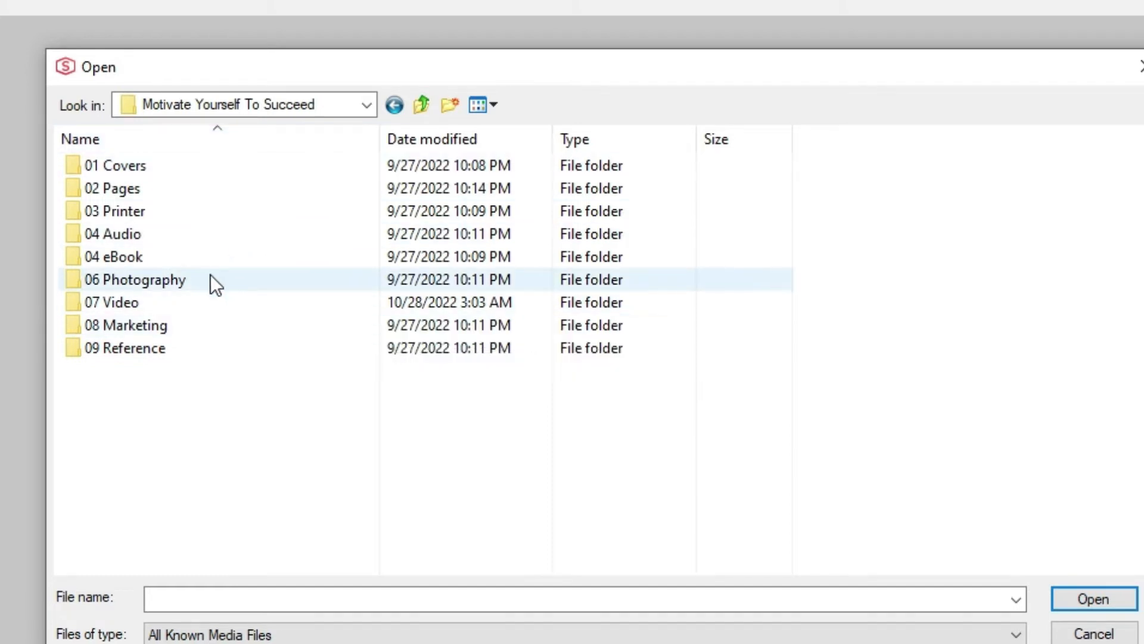
{"action": "left_click", "coordinate": [214, 303]}
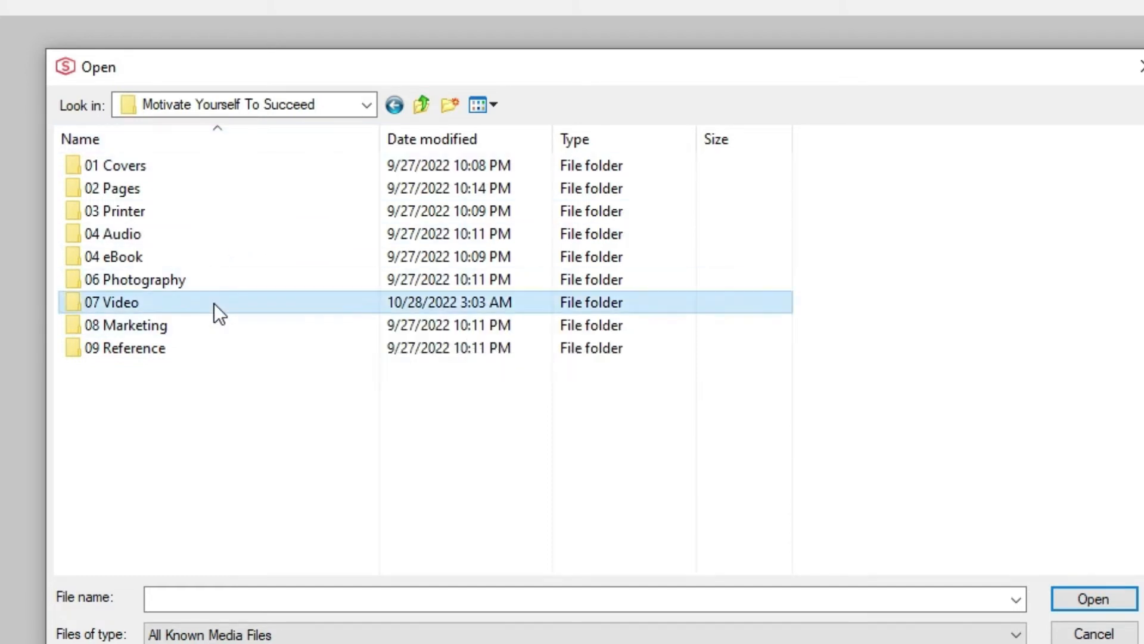
{"action": "double_click", "coordinate": [214, 303]}
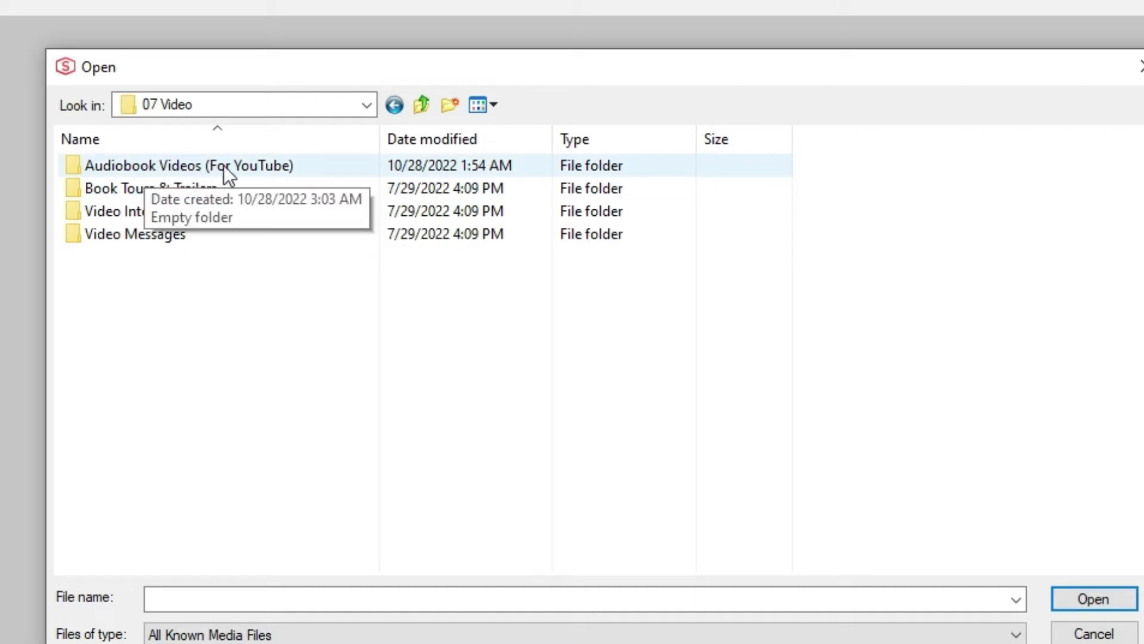
{"action": "double_click", "coordinate": [252, 161]}
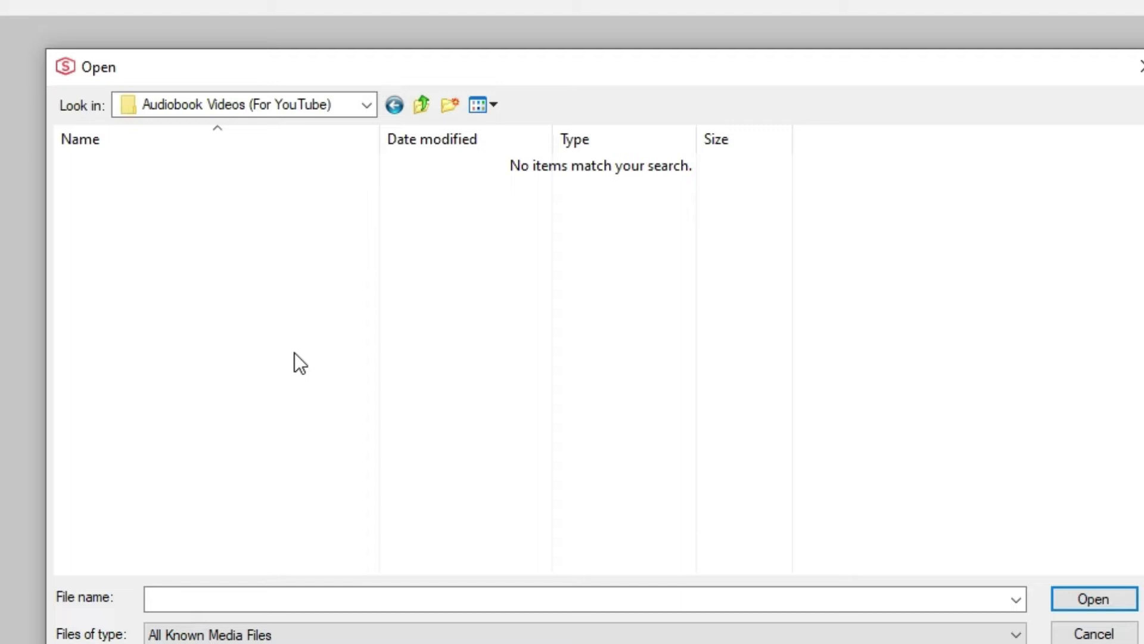
{"action": "left_click", "coordinate": [423, 104]}
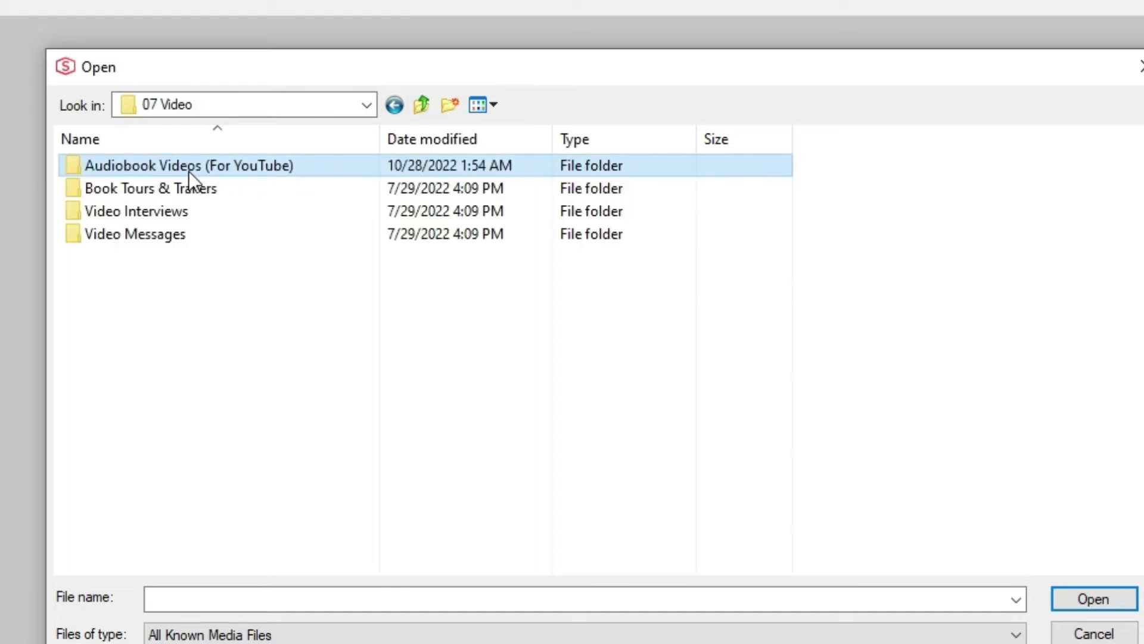
Step: Open the Audiobook Videos (For YouTube) folder in a new window
{"action": "right_click", "coordinate": [166, 170]}
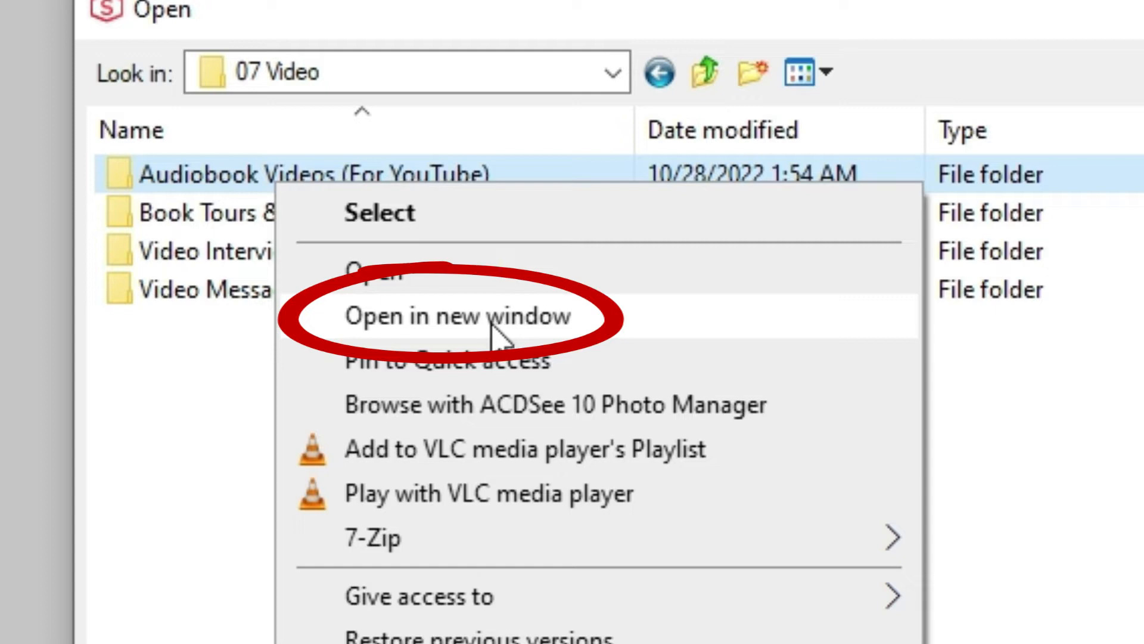
{"action": "left_click", "coordinate": [217, 365]}
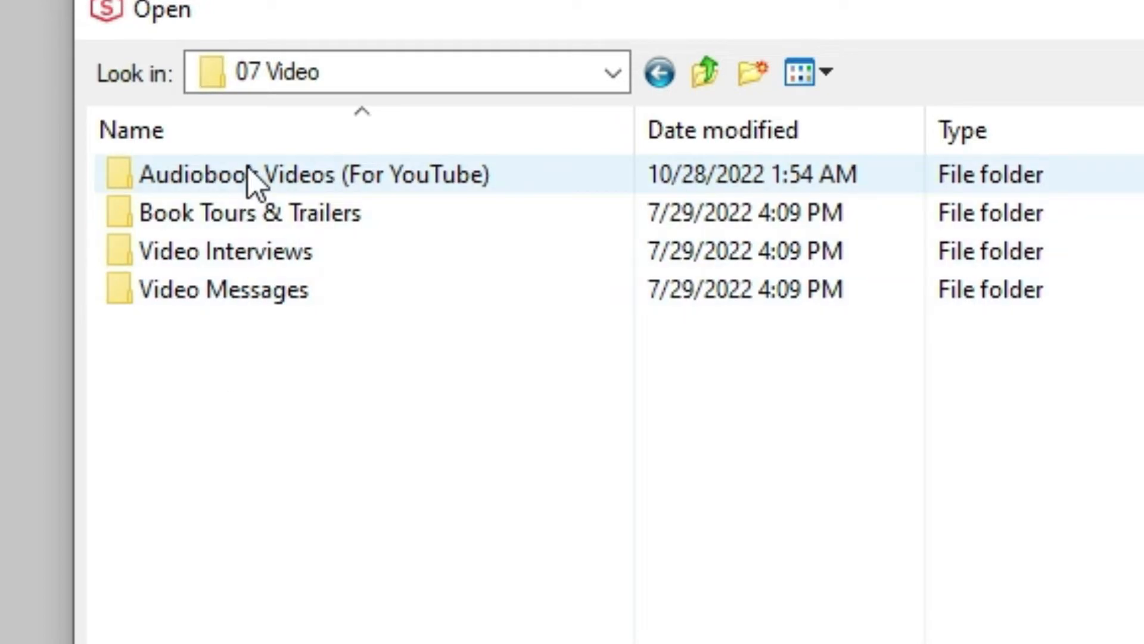
{"action": "right_click", "coordinate": [248, 168]}
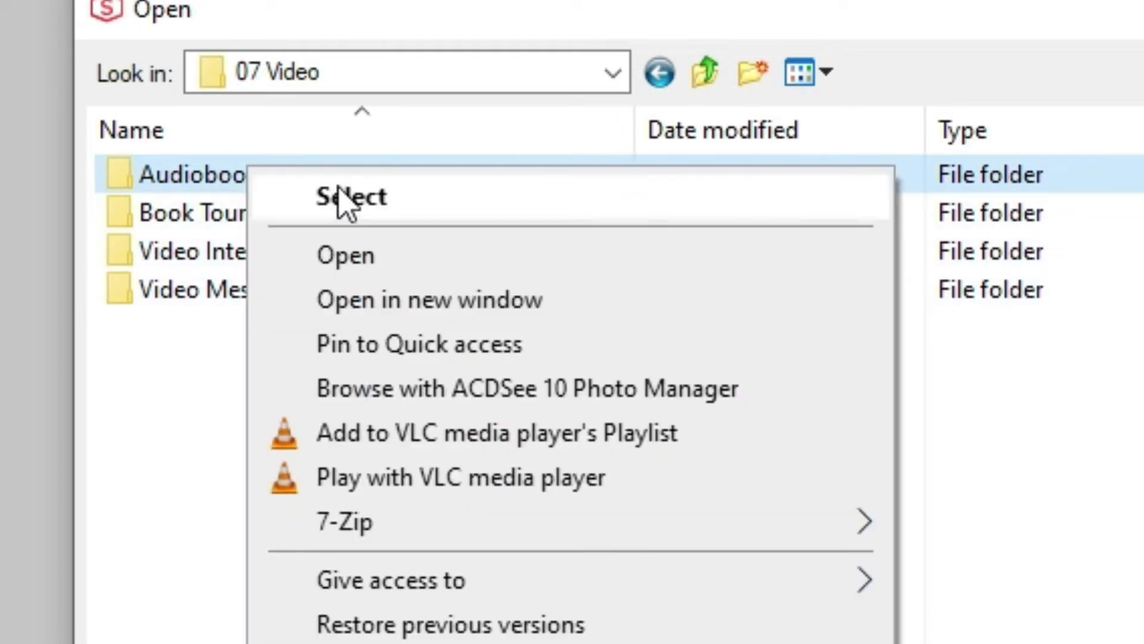
{"action": "left_click", "coordinate": [581, 314]}
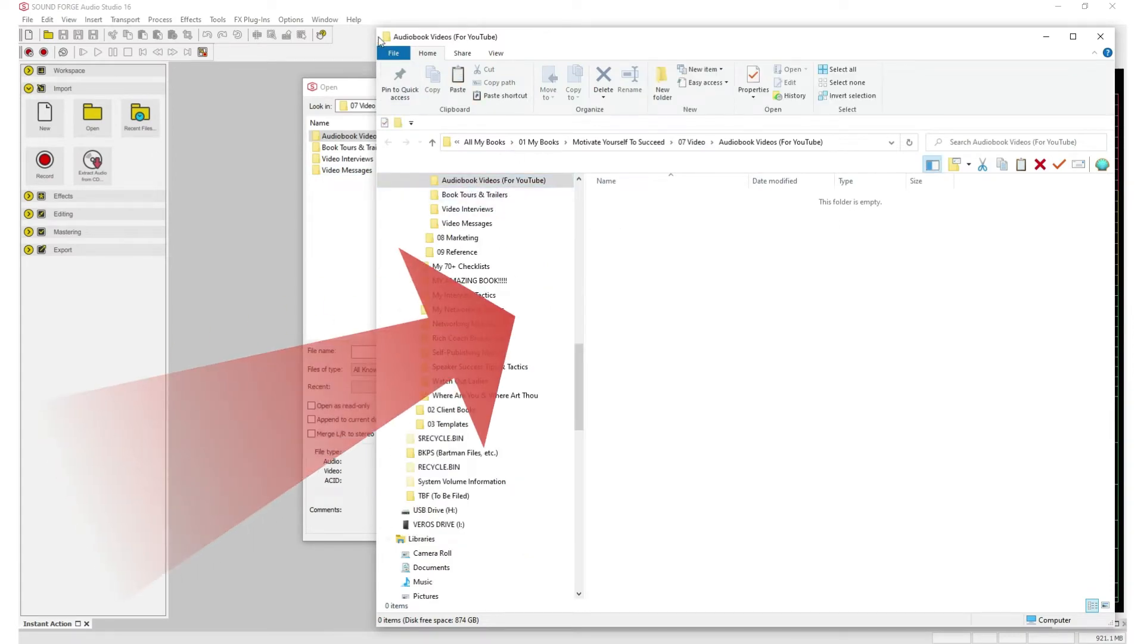
Step: Shrink the Audiobook Videos (For YouTube) window and move it over the file-opening dialog
{"action": "mouse_move", "coordinate": [377, 29]}
{"action": "left_mouse_down"}
{"action": "mouse_move", "coordinate": [434, 134]}
{"action": "mouse_move", "coordinate": [476, 311]}
{"action": "left_mouse_up"}
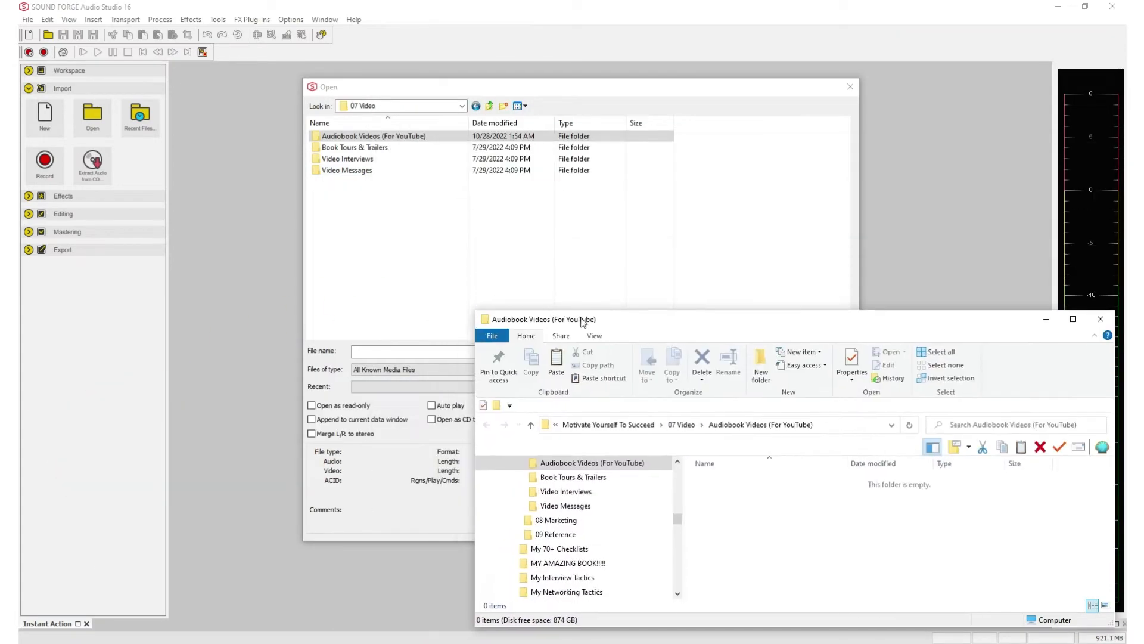
{"action": "left_click_drag", "start_coordinate": [608, 320], "coordinate": [309, 78]}
{"action": "left_click_drag", "start_coordinate": [808, 422], "coordinate": [730, 534]}
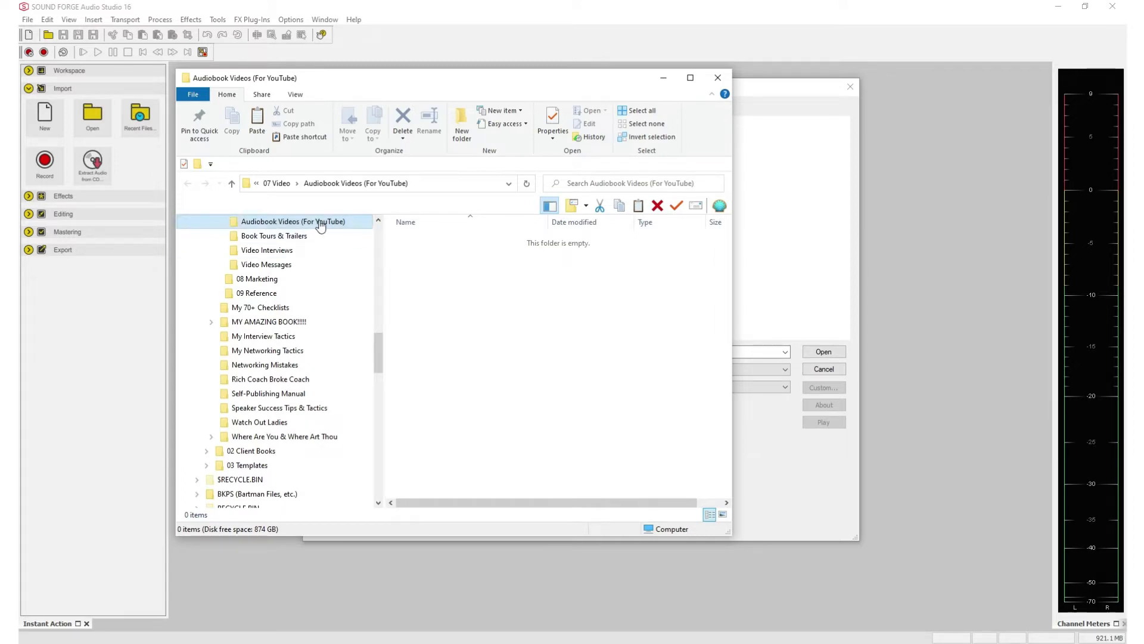
Step: Expand 04 Audio and its Audiobook folder, and open 01 WAV (Recording & Editing) in a new window
{"action": "scroll", "coordinate": [321, 225], "scroll_direction": "up", "scroll_amount": 2}
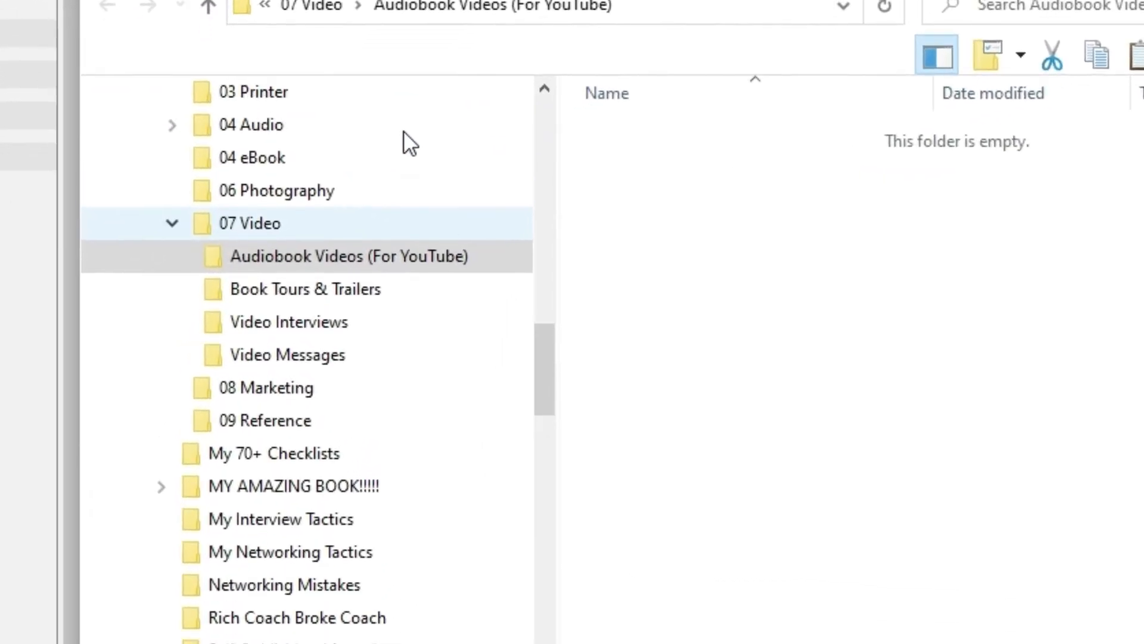
{"action": "left_click", "coordinate": [172, 126]}
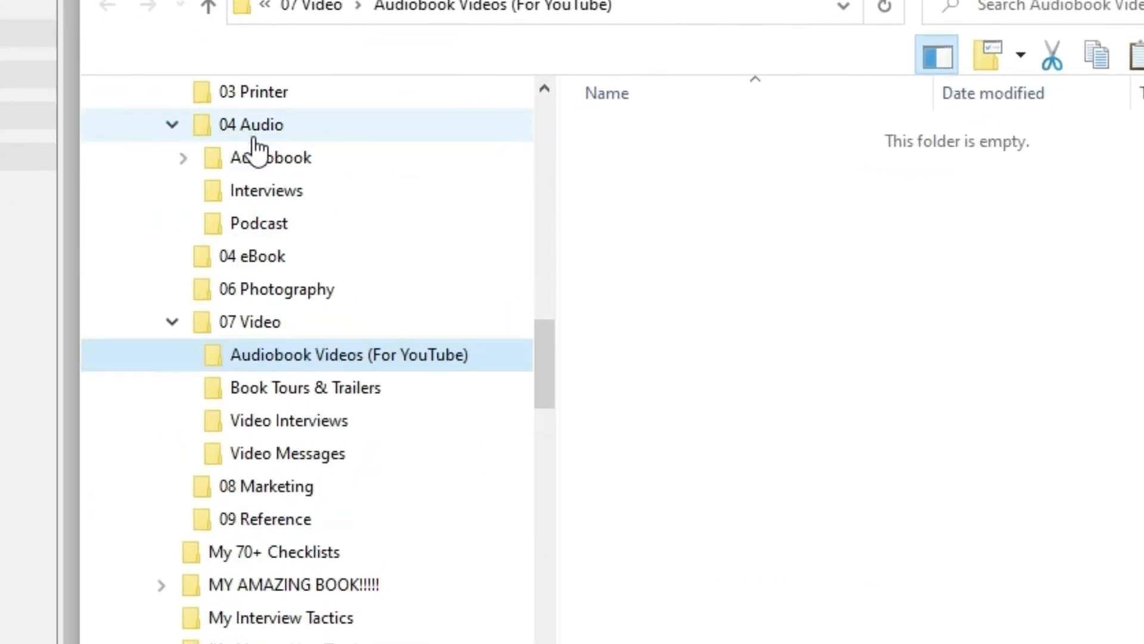
{"action": "left_click", "coordinate": [184, 160]}
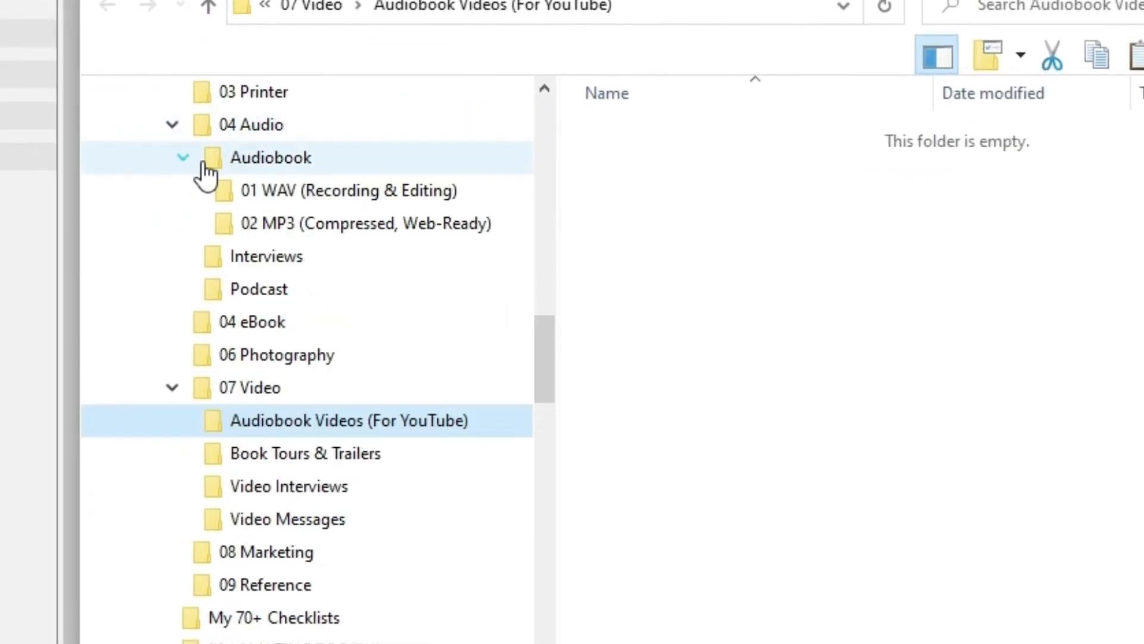
{"action": "right_click", "coordinate": [356, 194]}
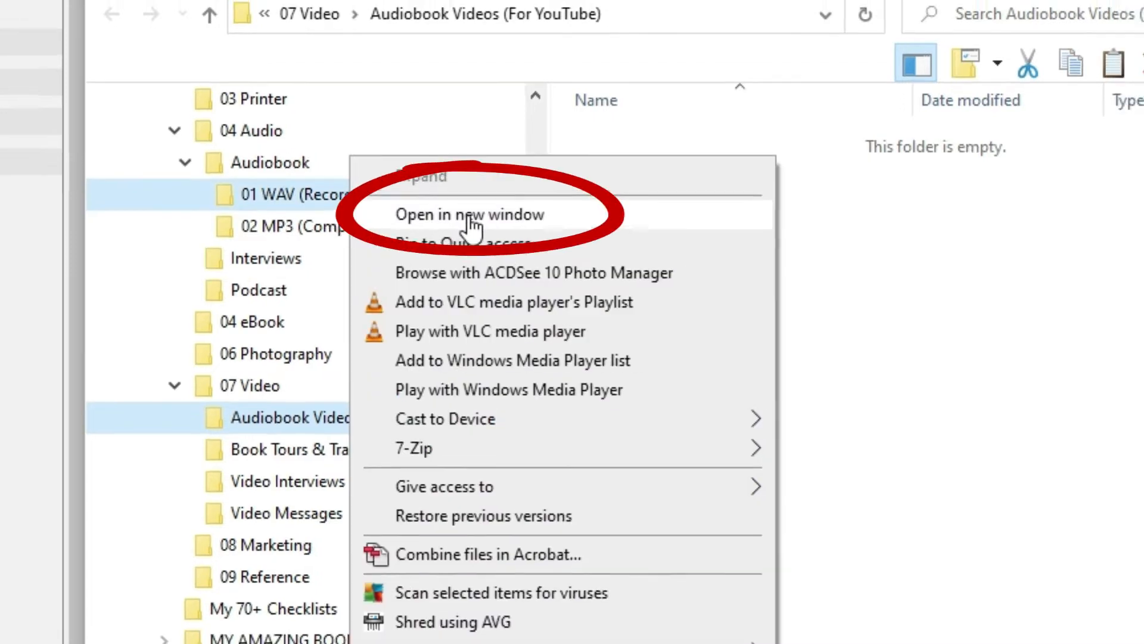
{"action": "left_click", "coordinate": [479, 222]}
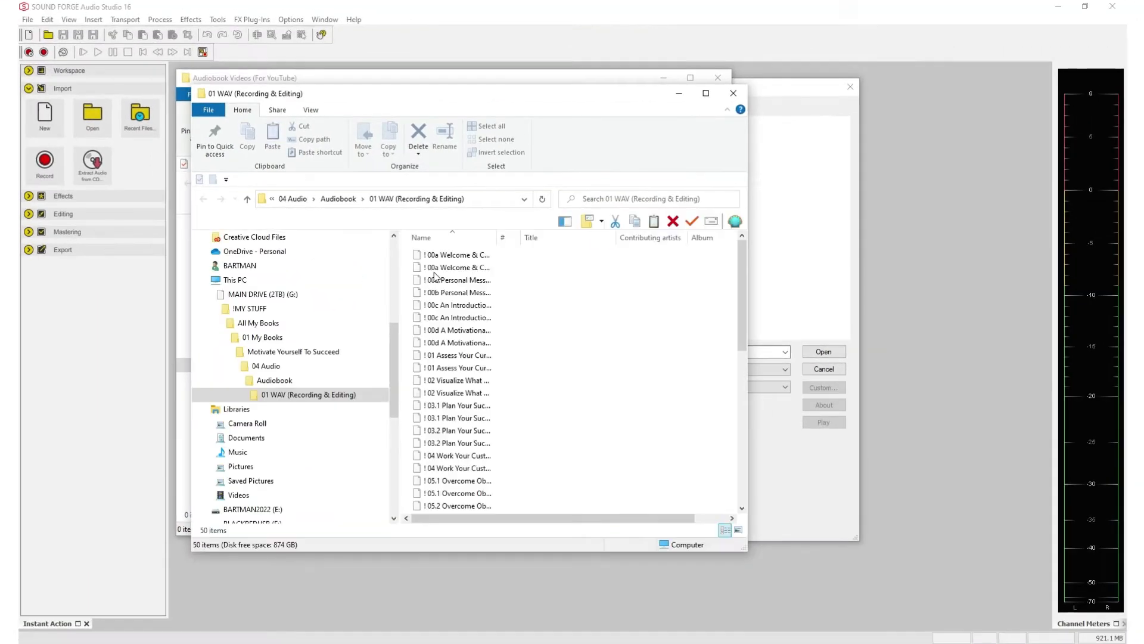
Step: Arrange the Audiobook Videos (For YouTube) and 01 WAV (Recording & Editing) windows side by side
{"action": "left_click_drag", "start_coordinate": [432, 85], "coordinate": [910, 94]}
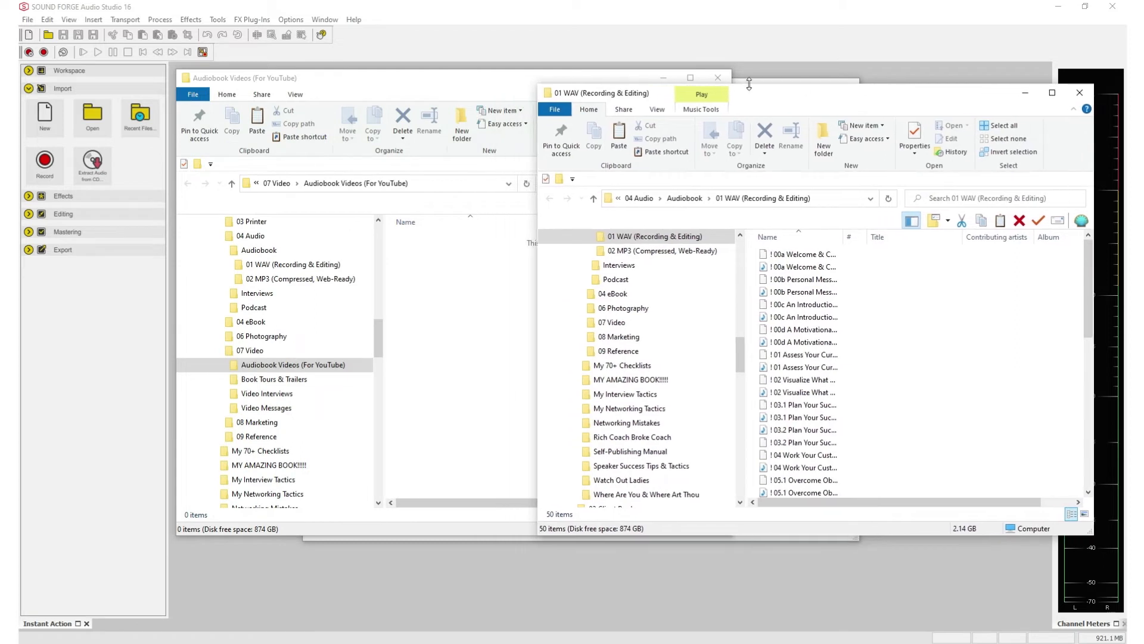
{"action": "left_click_drag", "start_coordinate": [511, 86], "coordinate": [406, 81]}
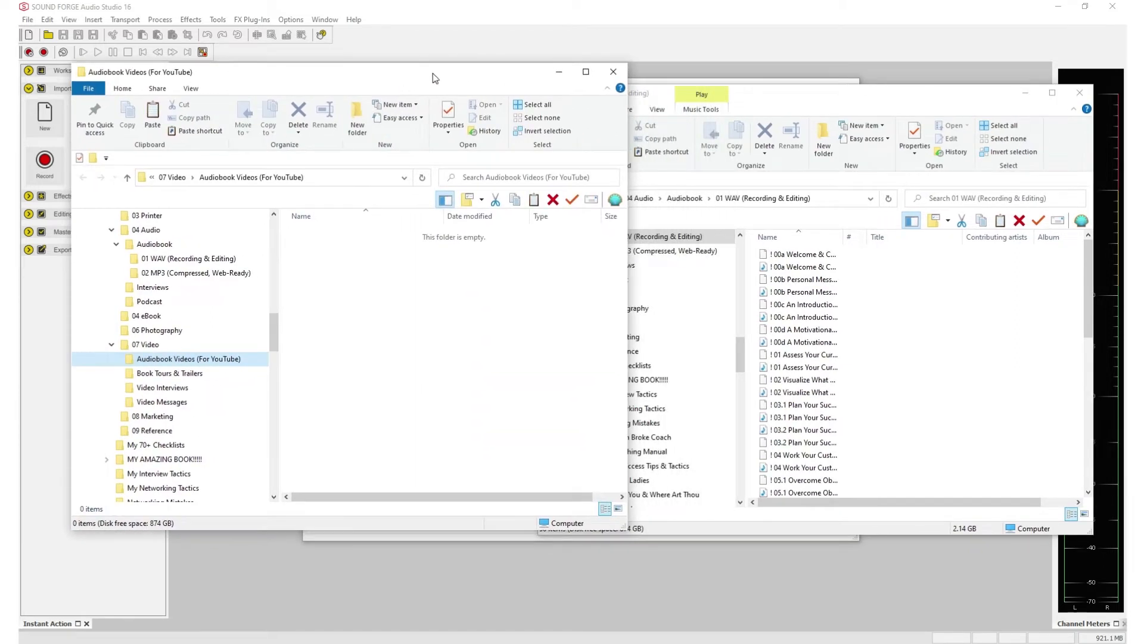
{"action": "left_click_drag", "start_coordinate": [760, 87], "coordinate": [764, 73]}
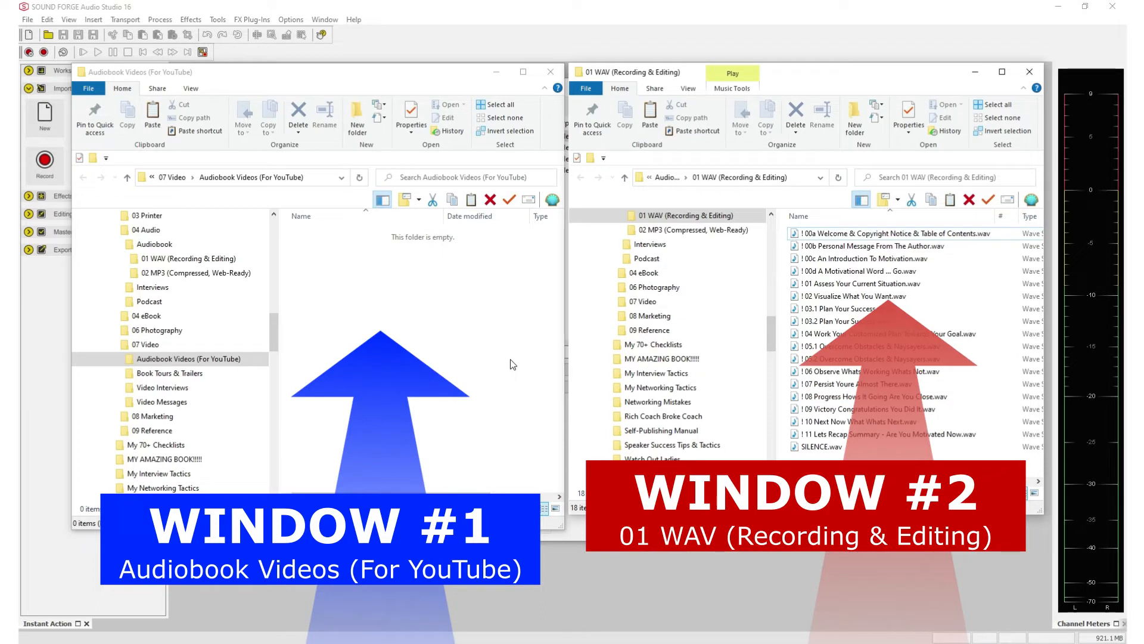
Step: Compare the two folder windows and check how many files 01 WAV (Recording & Editing) contains
{"action": "left_click", "coordinate": [168, 360]}
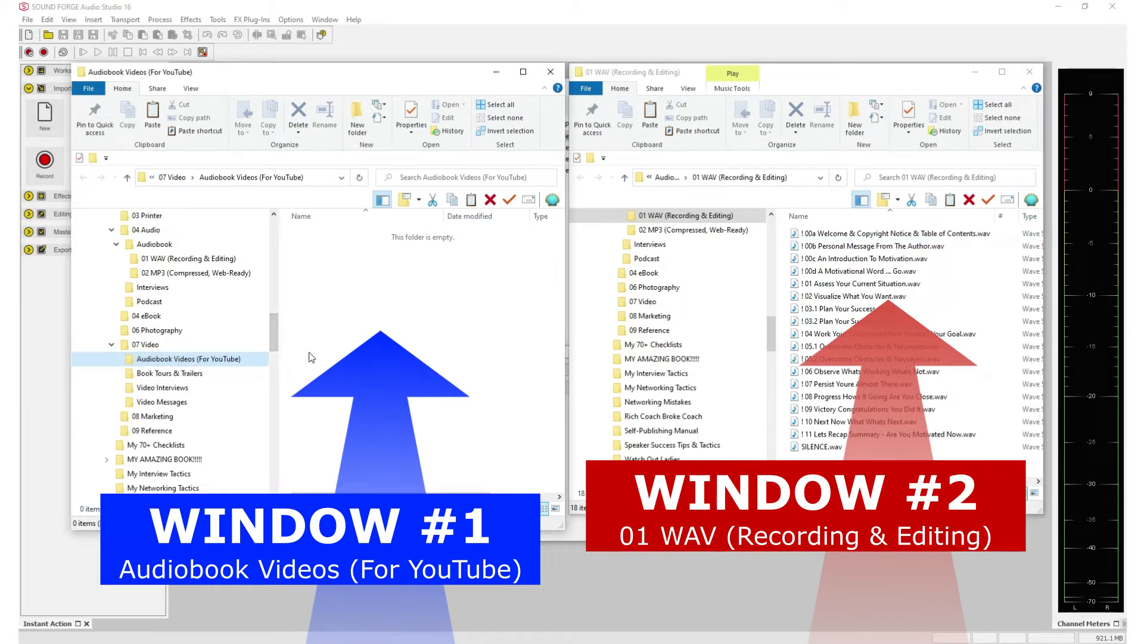
{"action": "left_click", "coordinate": [664, 219]}
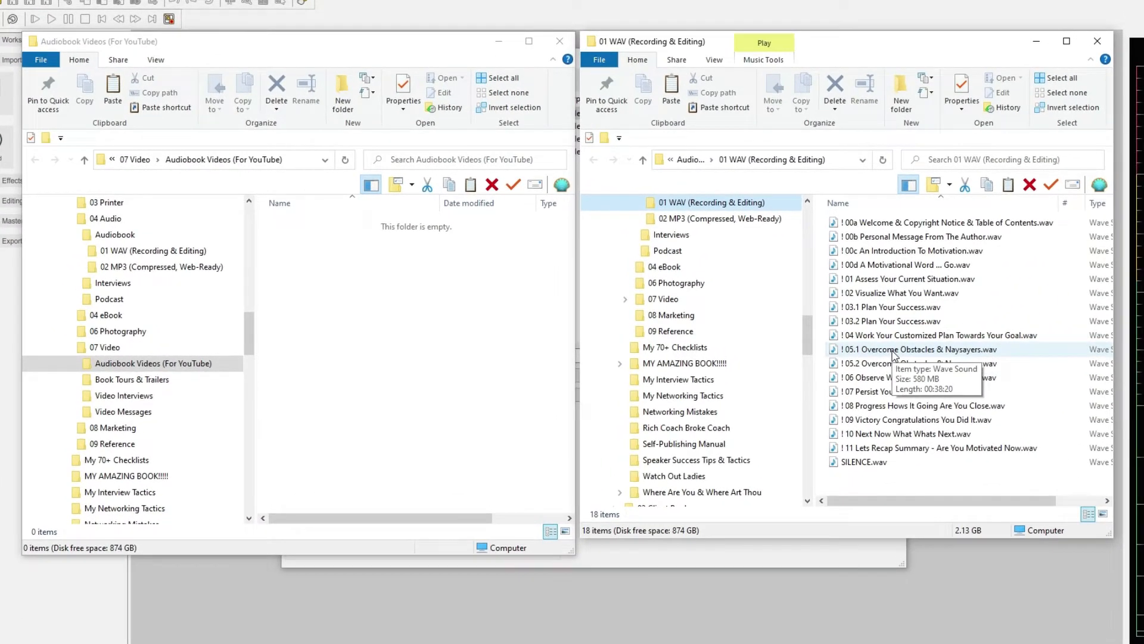
{"action": "left_click", "coordinate": [362, 292]}
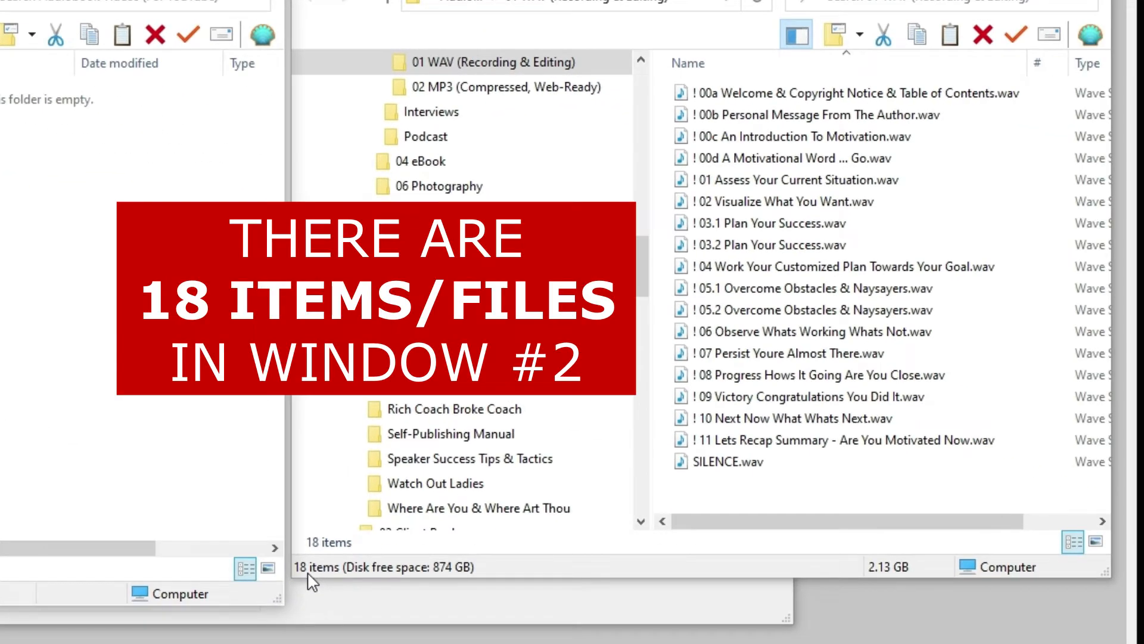
{"action": "left_click_drag", "start_coordinate": [309, 577], "coordinate": [320, 603]}
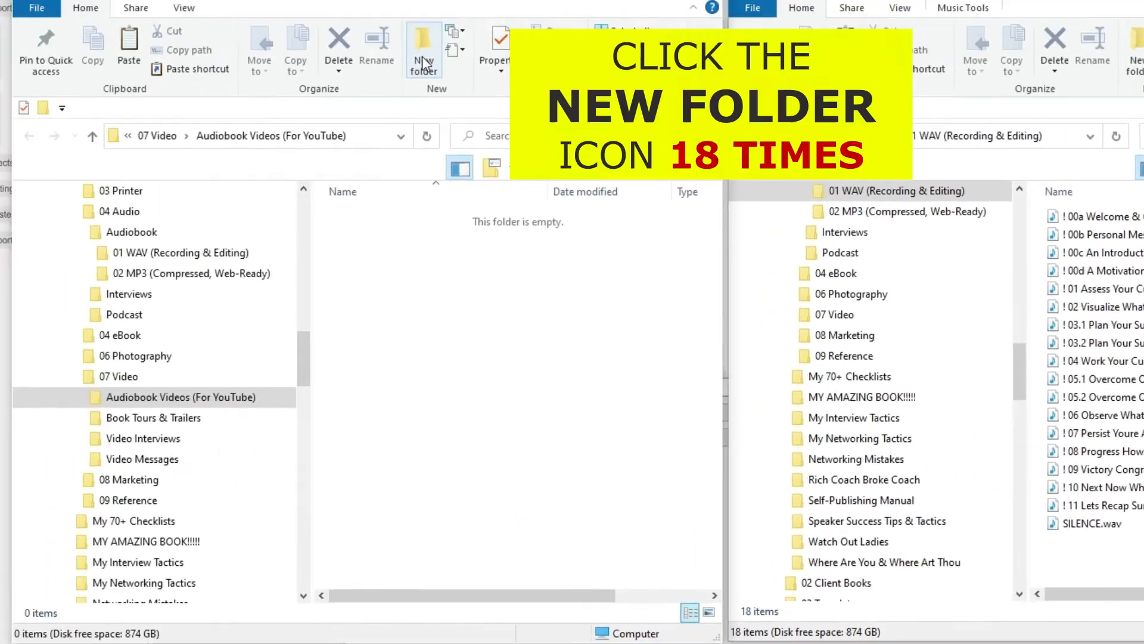
Step: Create 18 new folders with default names inside Audiobook Videos (For YouTube)
{"action": "left_click", "coordinate": [424, 63]}
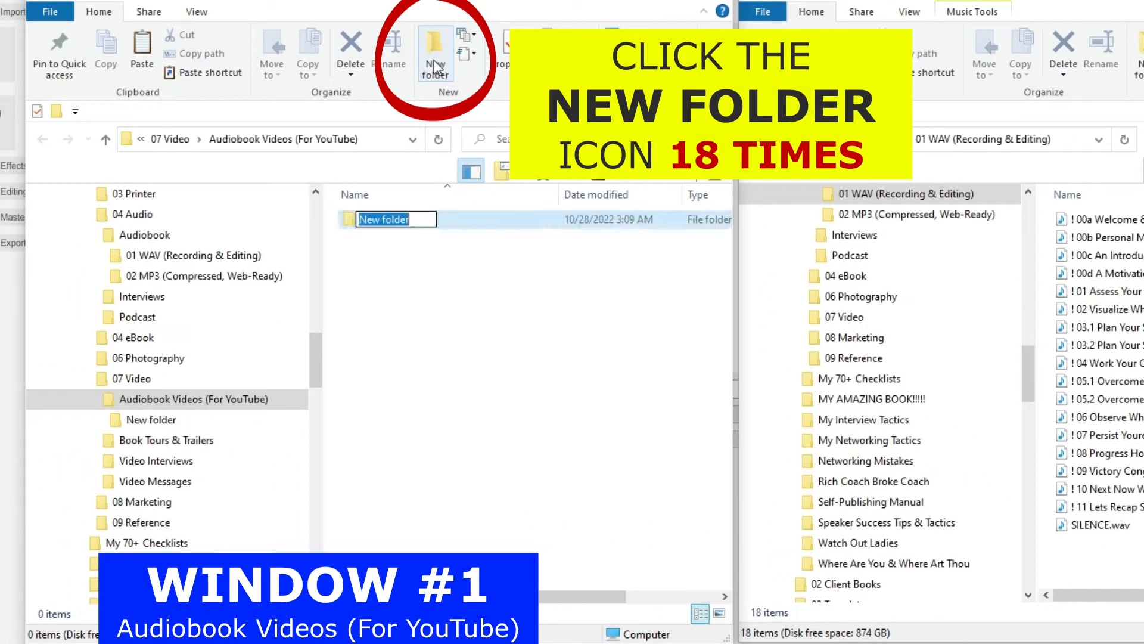
{"action": "left_click", "coordinate": [434, 65]}
{"action": "left_click", "coordinate": [435, 66]}
{"action": "left_click", "coordinate": [435, 66]}
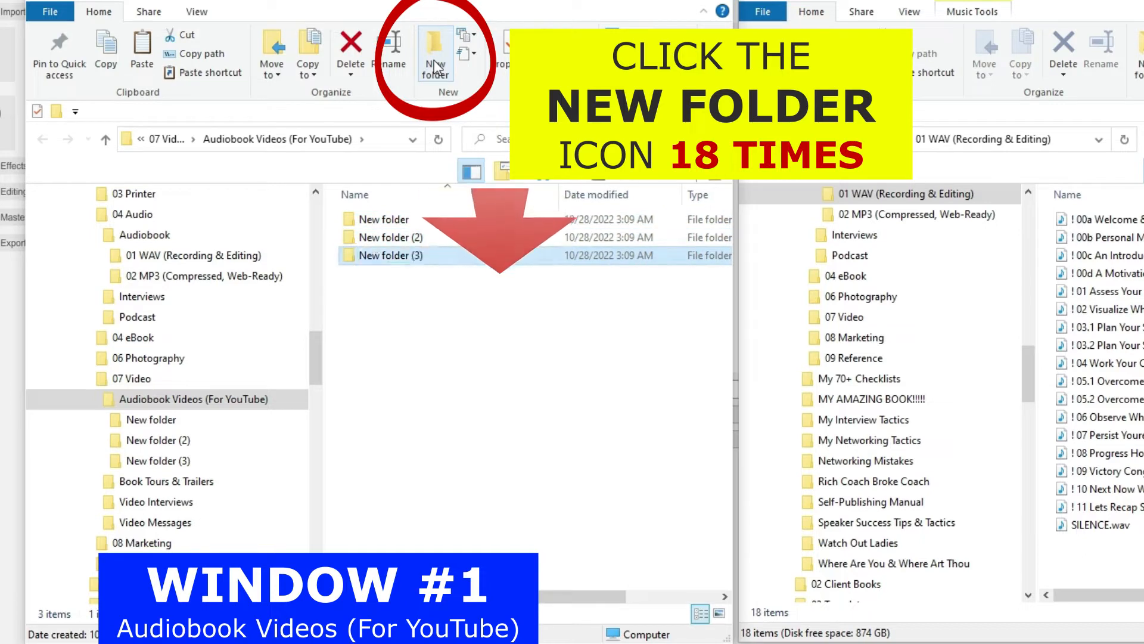
{"action": "left_click", "coordinate": [433, 62]}
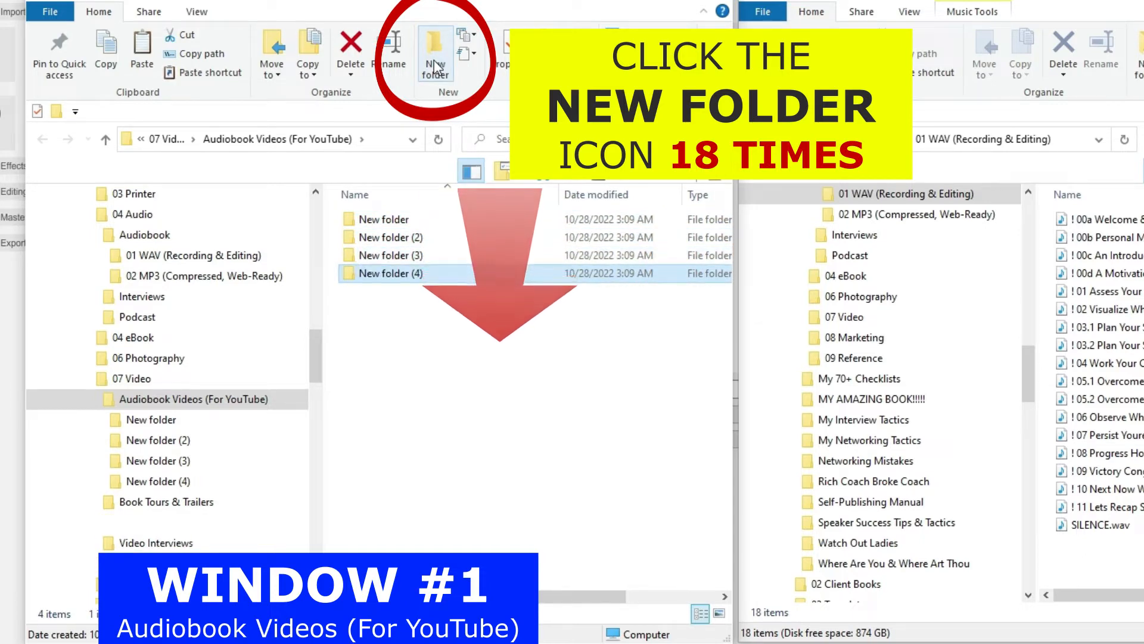
{"action": "left_click", "coordinate": [435, 64]}
{"action": "left_click", "coordinate": [435, 64]}
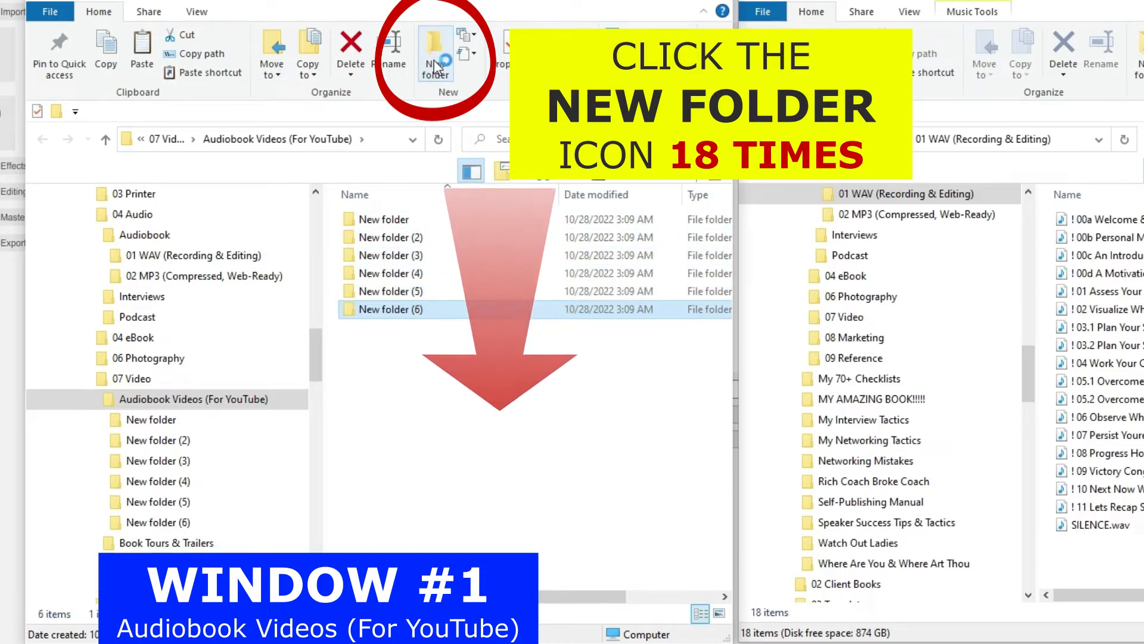
{"action": "left_click", "coordinate": [434, 60]}
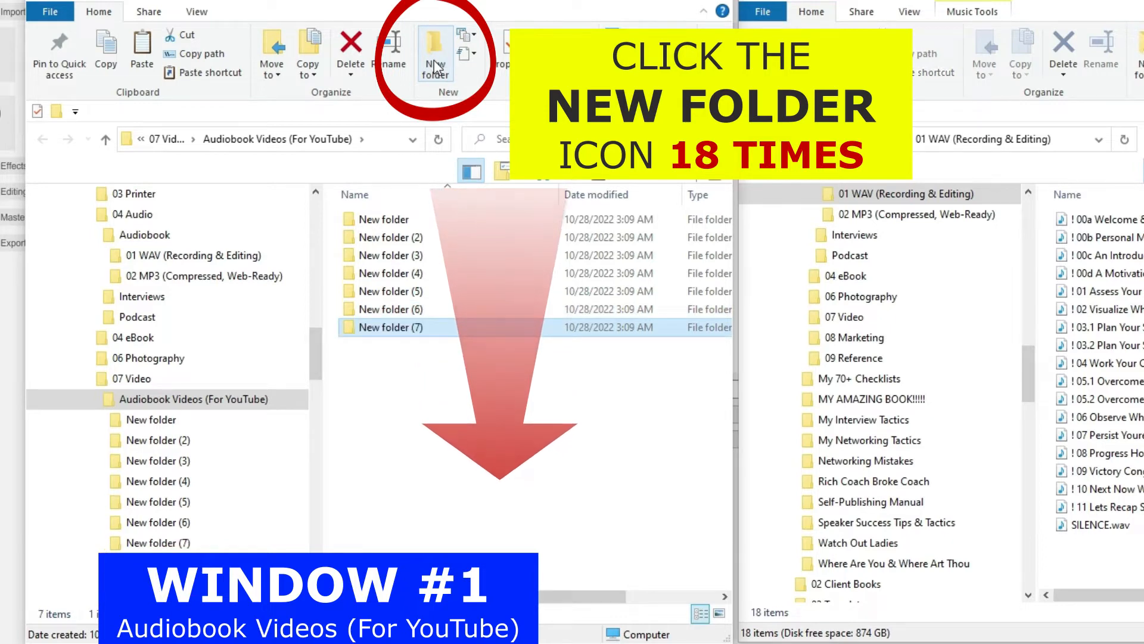
{"action": "left_click", "coordinate": [434, 59]}
{"action": "left_click", "coordinate": [434, 60]}
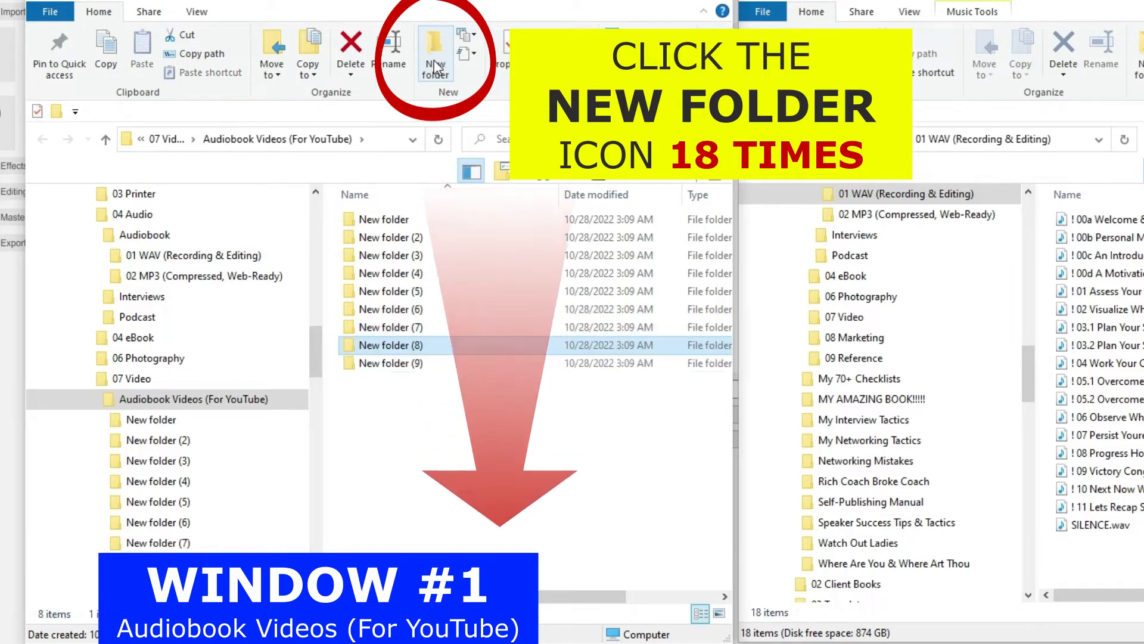
{"action": "left_click", "coordinate": [433, 59]}
{"action": "left_click", "coordinate": [434, 59]}
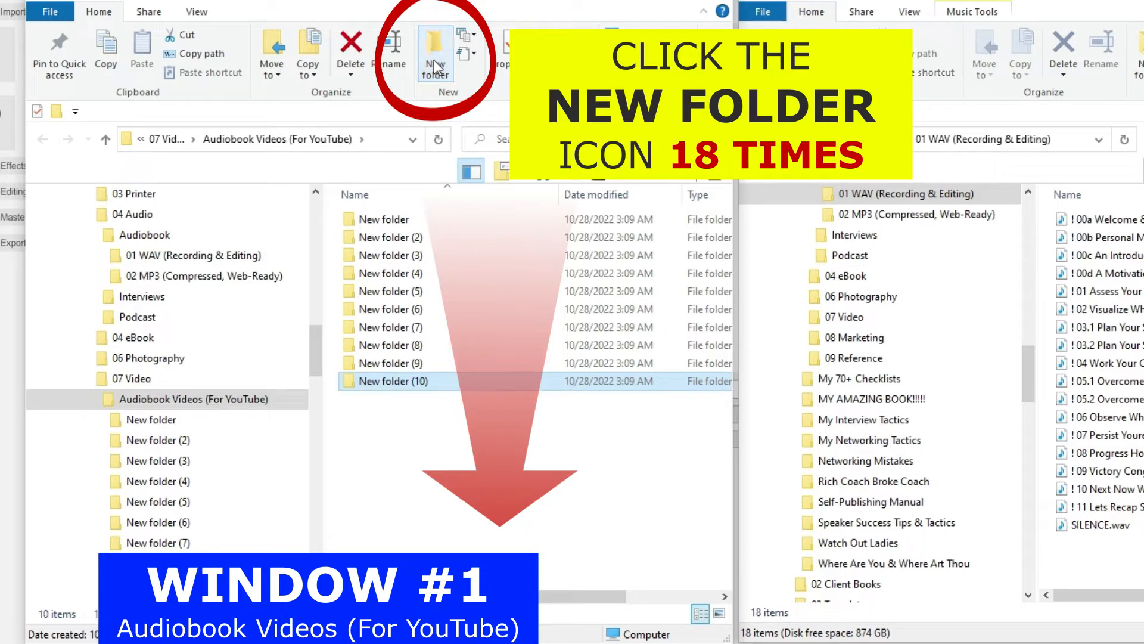
{"action": "left_click", "coordinate": [434, 60]}
{"action": "left_click", "coordinate": [434, 59]}
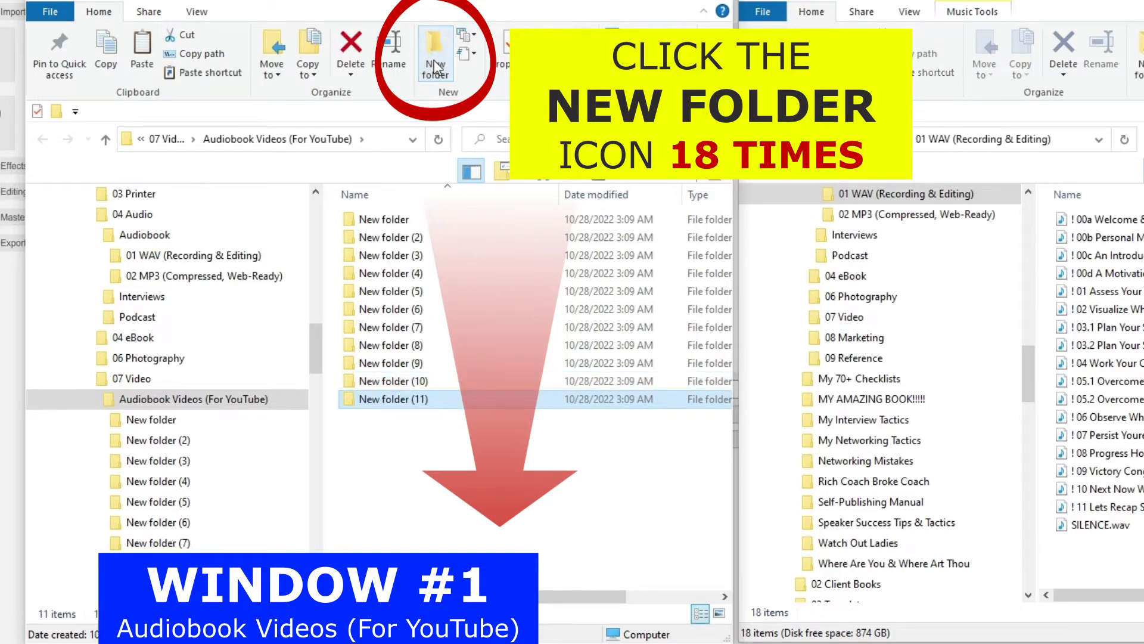
{"action": "left_click", "coordinate": [434, 59]}
{"action": "left_click", "coordinate": [434, 60]}
{"action": "left_click", "coordinate": [434, 59]}
{"action": "left_click", "coordinate": [434, 60]}
{"action": "left_click", "coordinate": [434, 59]}
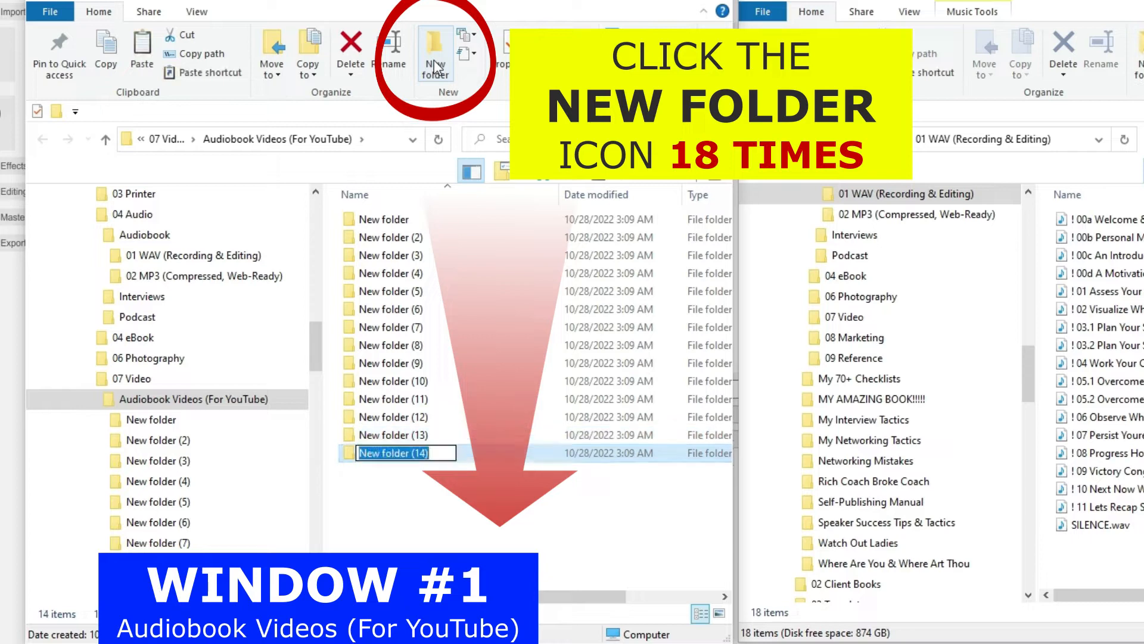
{"action": "left_click", "coordinate": [434, 60]}
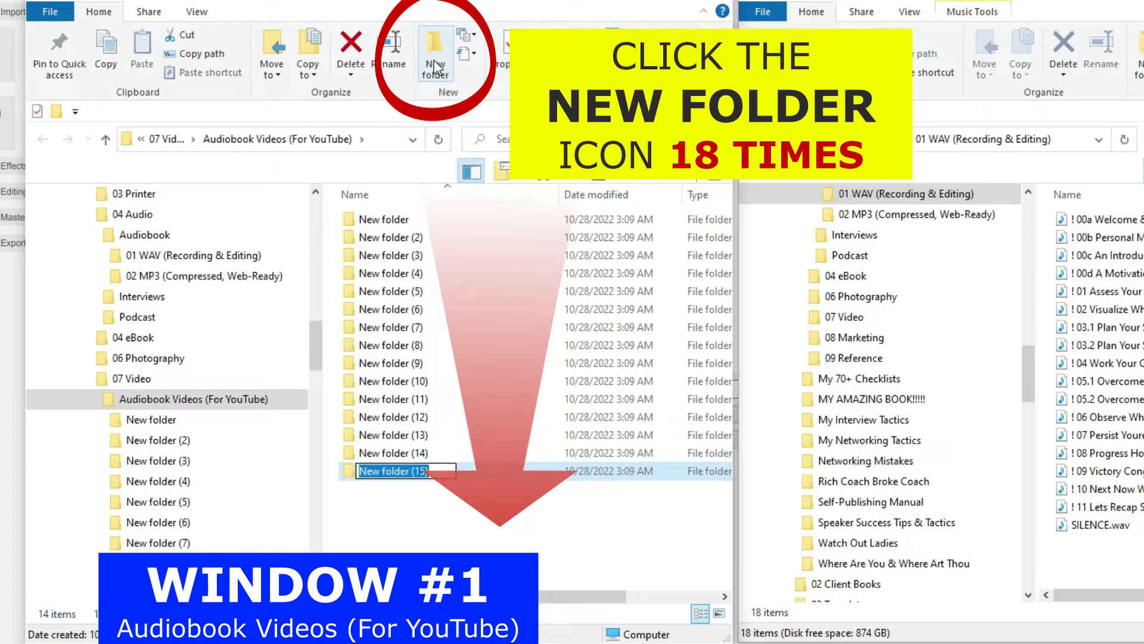
{"action": "left_click", "coordinate": [434, 60]}
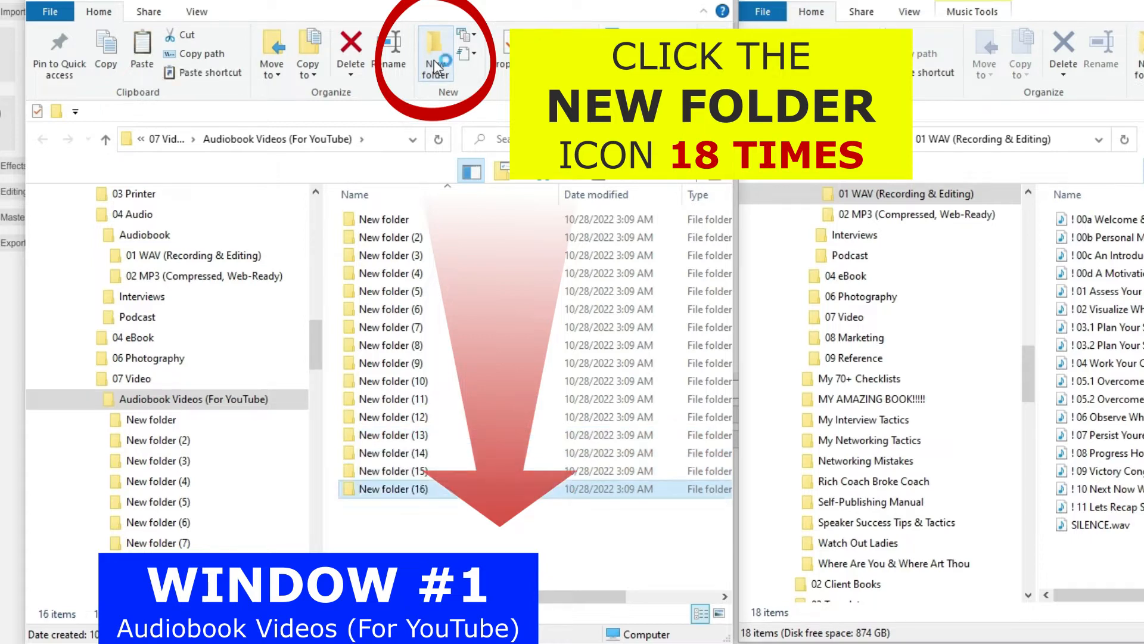
{"action": "left_click", "coordinate": [434, 59]}
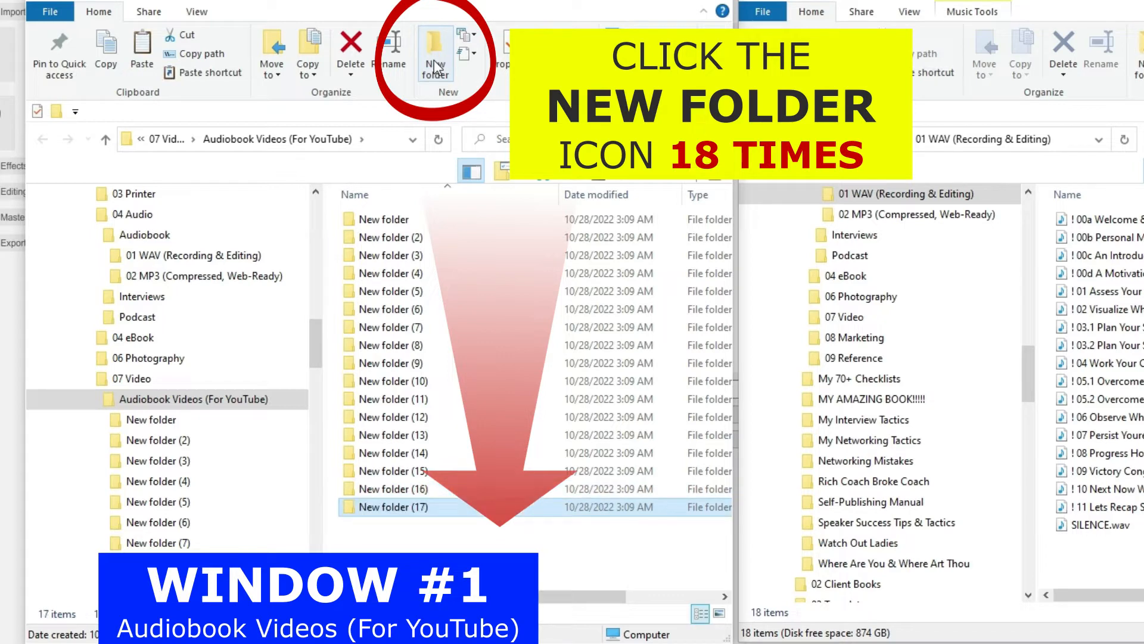
{"action": "left_click", "coordinate": [434, 59]}
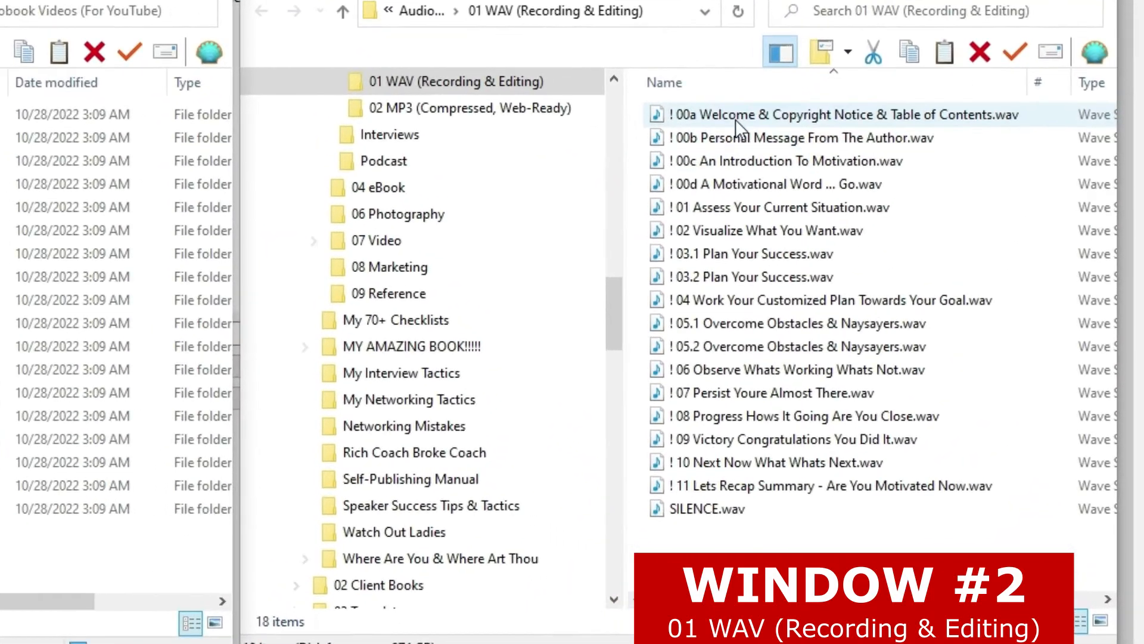
Step: Make the name of ! 00a Welcome & Copyright Notice & Table of Contents.wav editable in 01 WAV (Recording & Editing)
{"action": "left_click", "coordinate": [798, 173]}
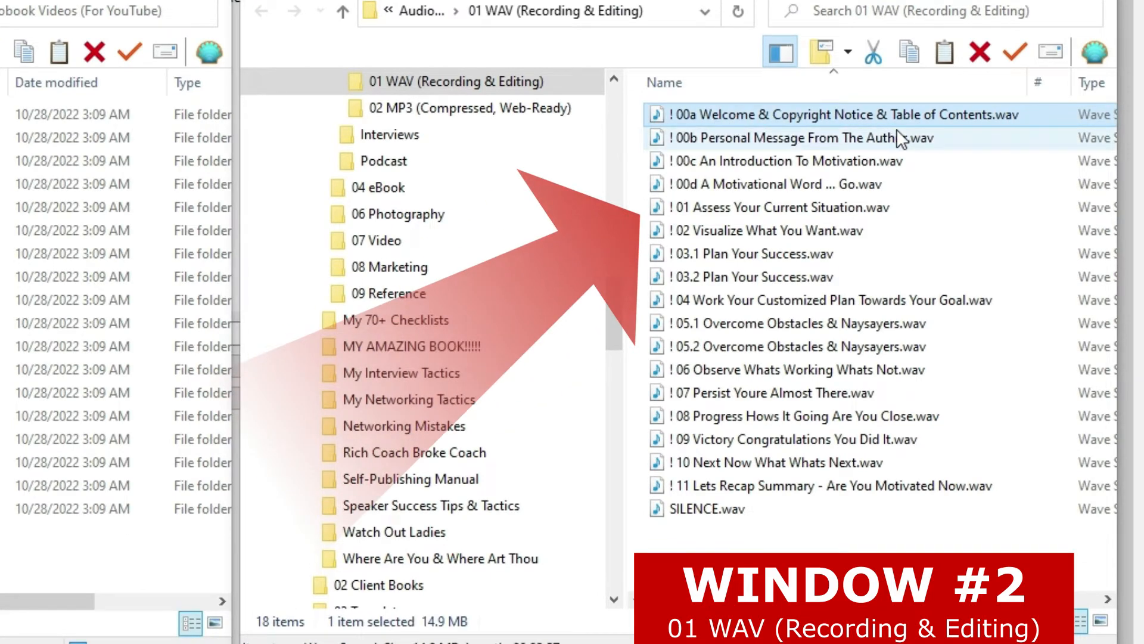
{"action": "left_click", "coordinate": [696, 113]}
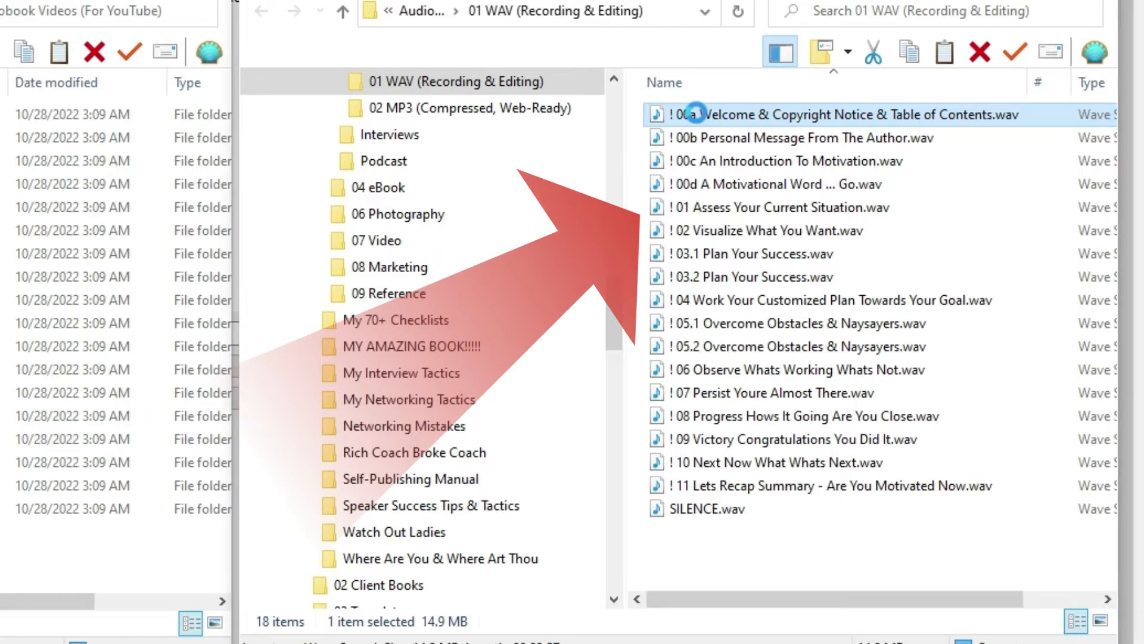
{"action": "right_click", "coordinate": [696, 113]}
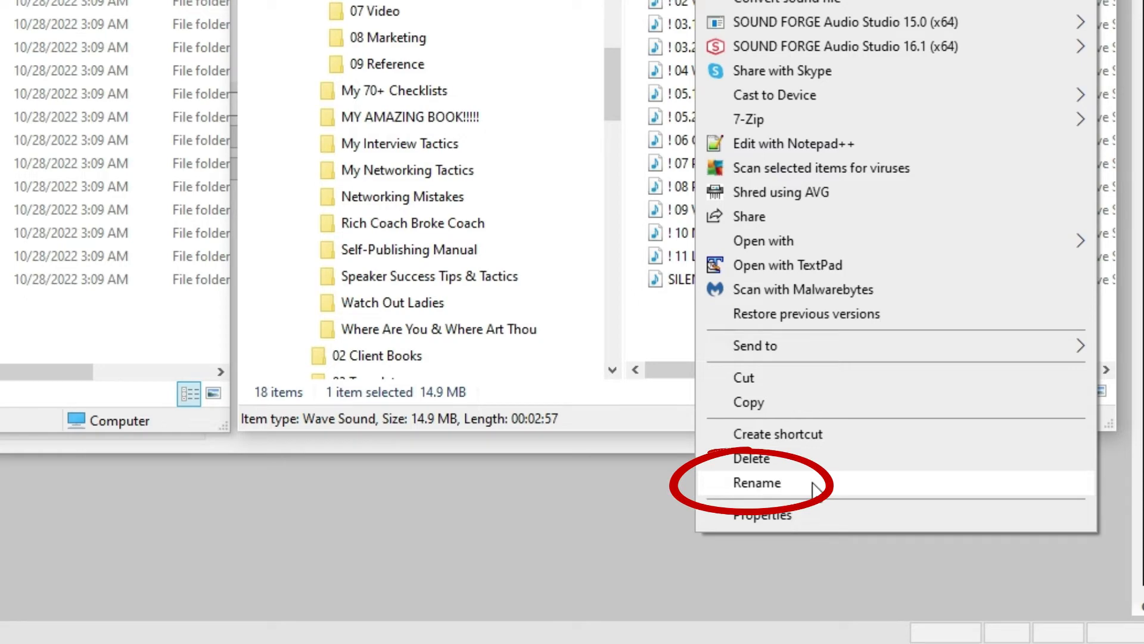
{"action": "left_click", "coordinate": [756, 482]}
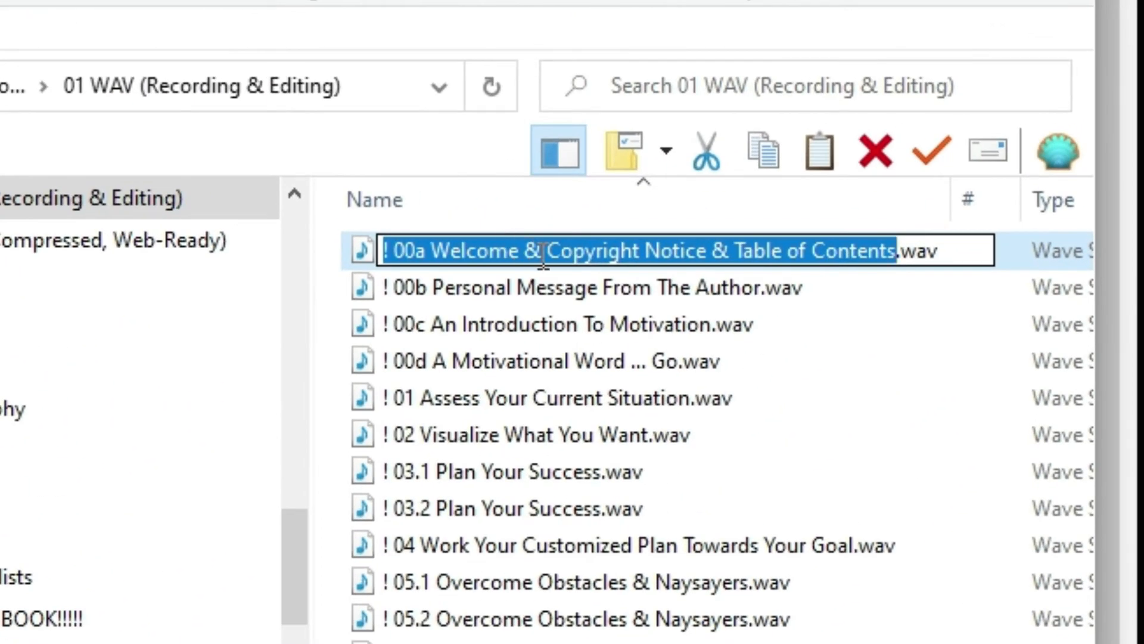
{"action": "left_click", "coordinate": [525, 257]}
{"action": "type", "text": "dddd"}
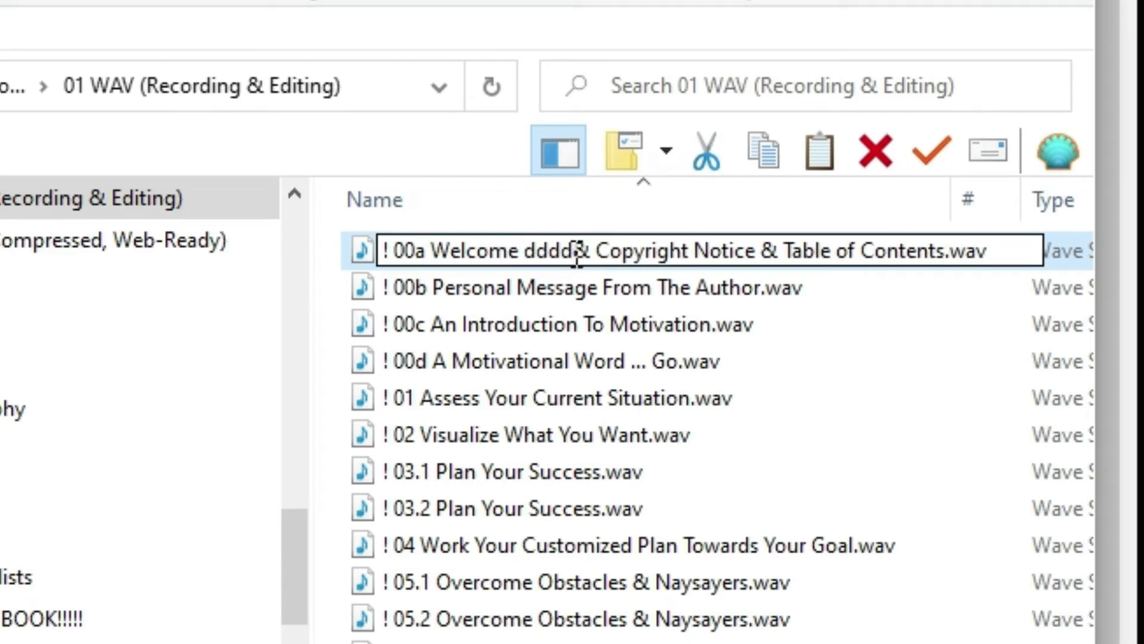
{"action": "key", "text": "BackSpace"}
{"action": "key", "text": "BackSpace"}
{"action": "key", "text": "BackSpace"}
{"action": "key", "text": "BackSpace"}
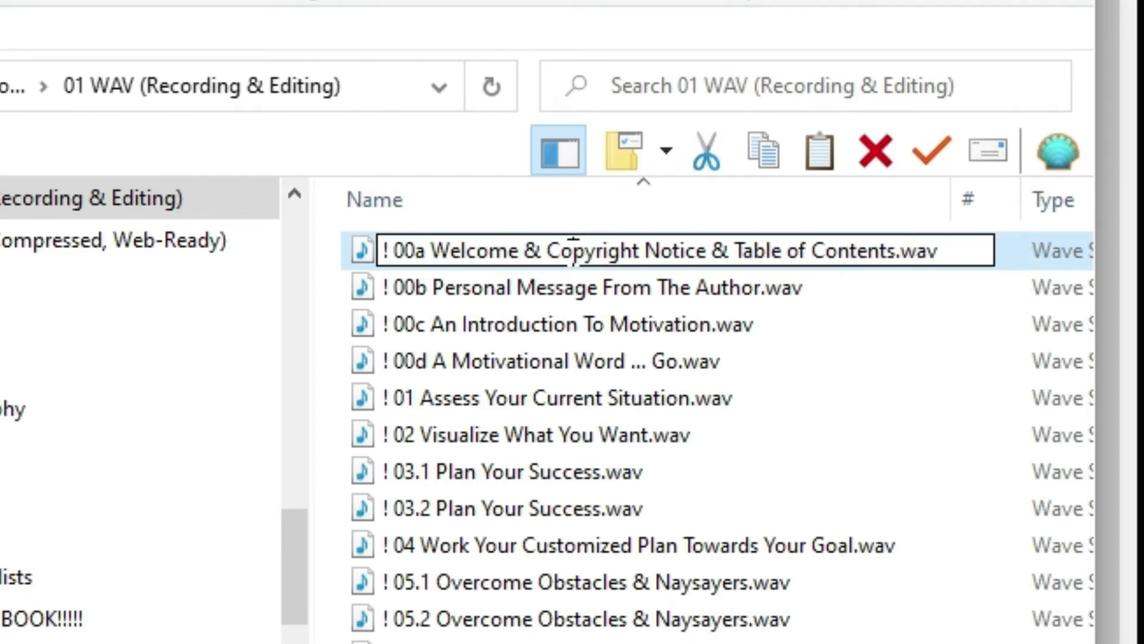
Step: Copy the whole name of the ! 00a WAV file, including its .wav extension
{"action": "left_click_drag", "start_coordinate": [965, 251], "coordinate": [377, 255]}
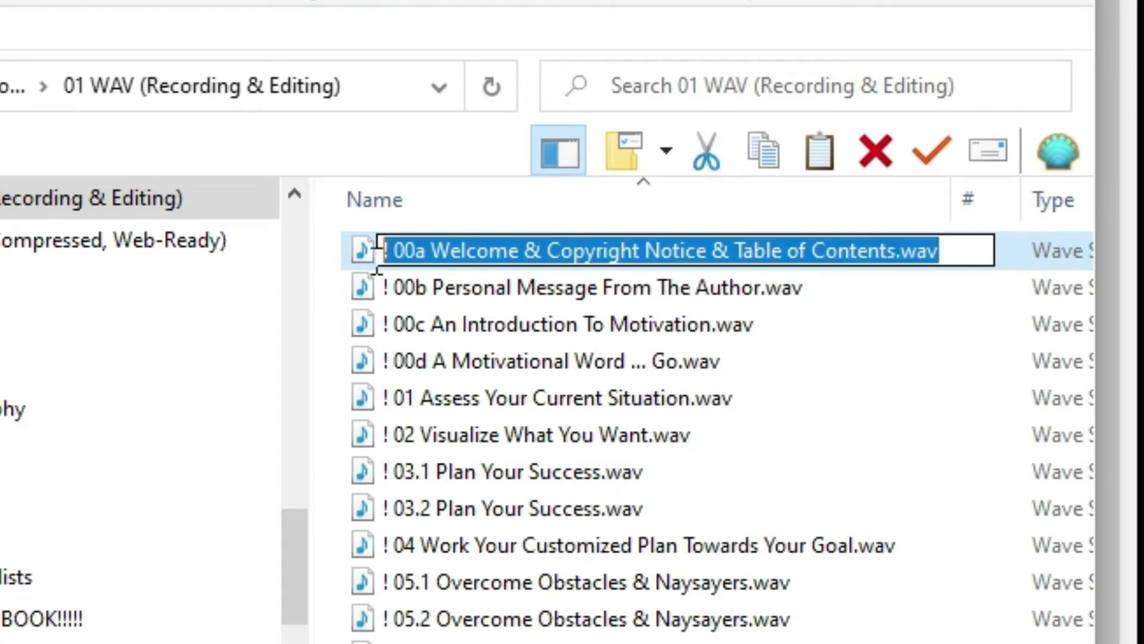
{"action": "right_click", "coordinate": [407, 249]}
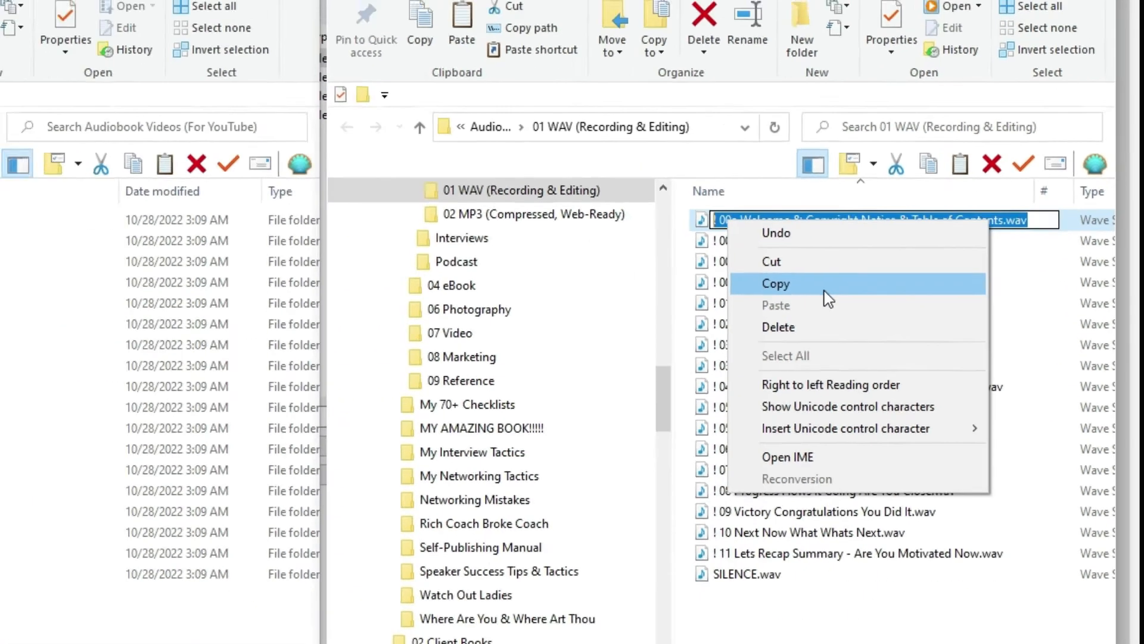
{"action": "left_click", "coordinate": [578, 374]}
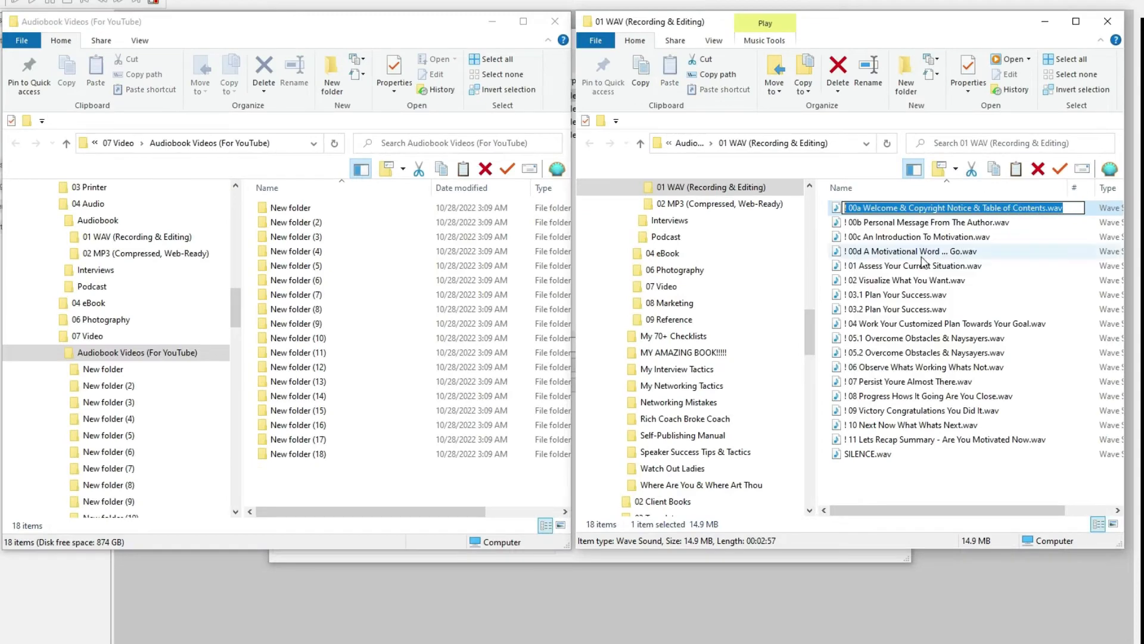
Step: Rename the first new folder as ! 00a Welcome & Copyright Notice & Table of Contents.wav using the copied name, and widen the Name column to fit
{"action": "left_click", "coordinate": [298, 210]}
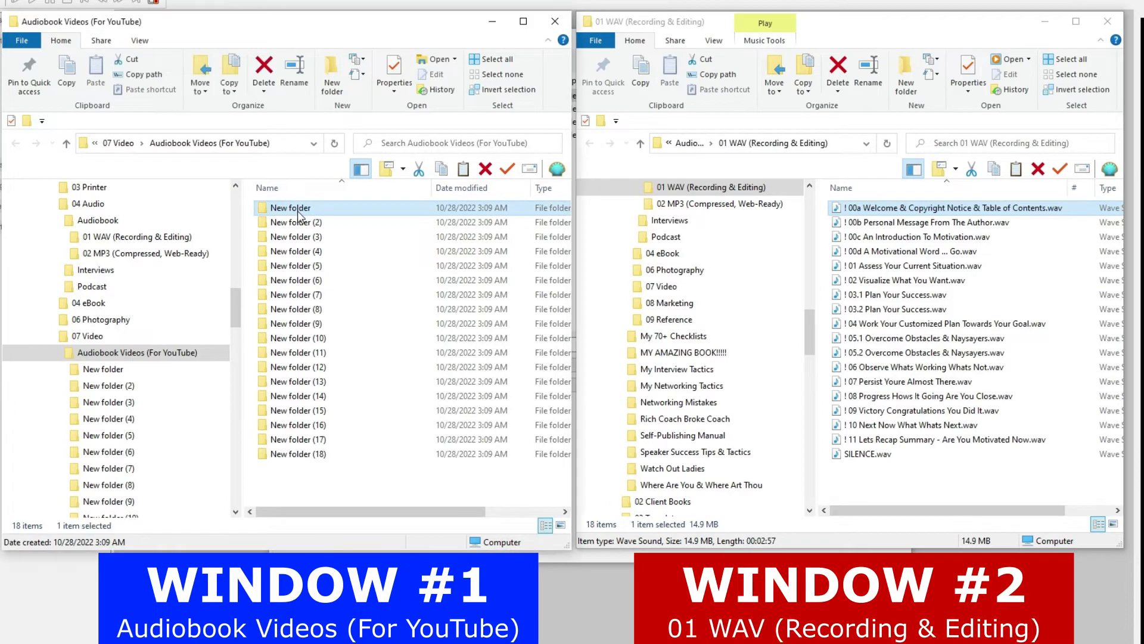
{"action": "right_click", "coordinate": [298, 210]}
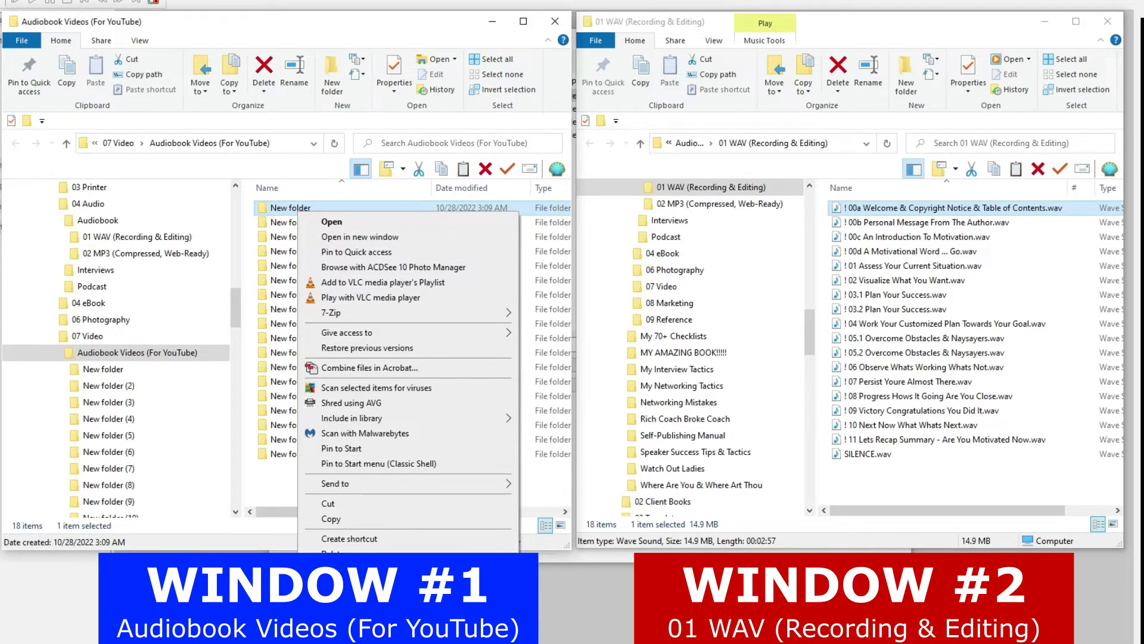
{"action": "left_click", "coordinate": [340, 569]}
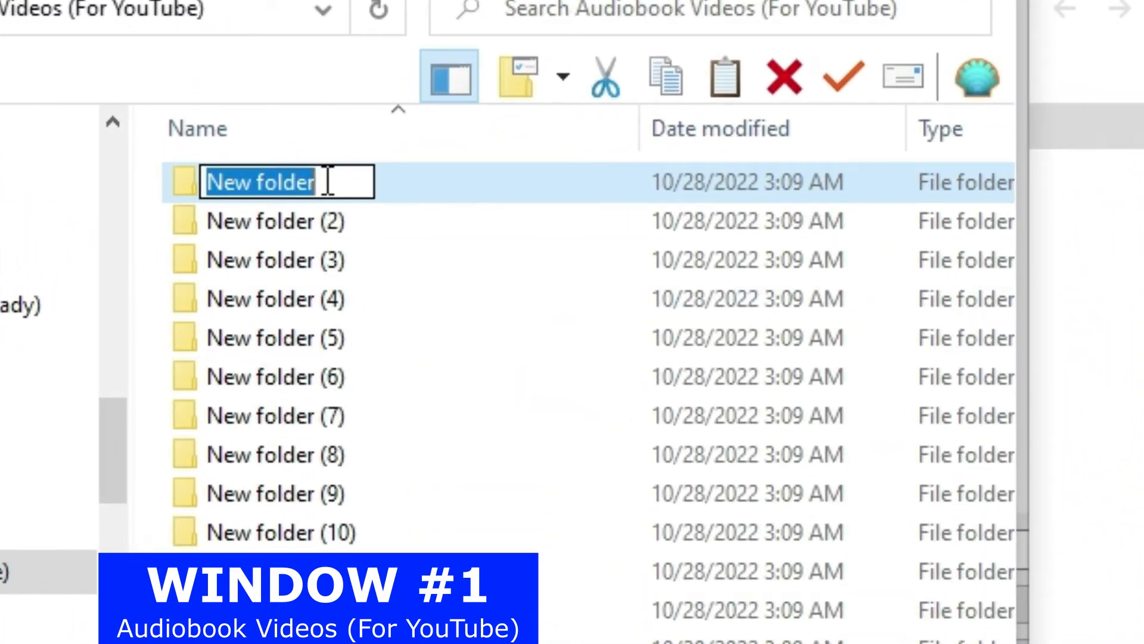
{"action": "key", "text": "BackSpace"}
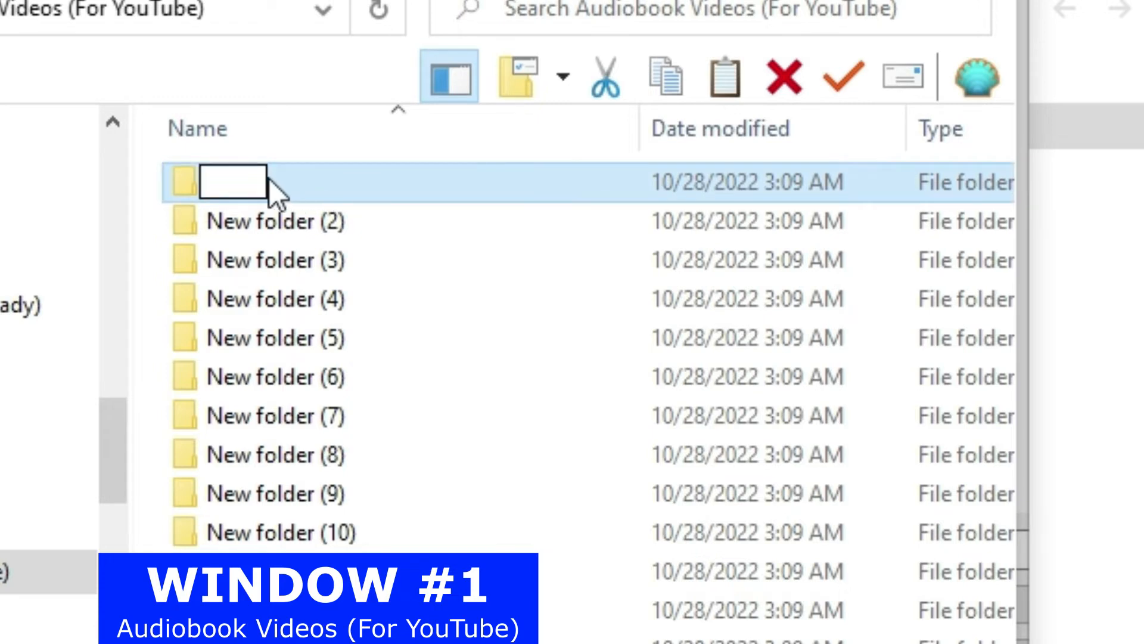
{"action": "right_click", "coordinate": [219, 181]}
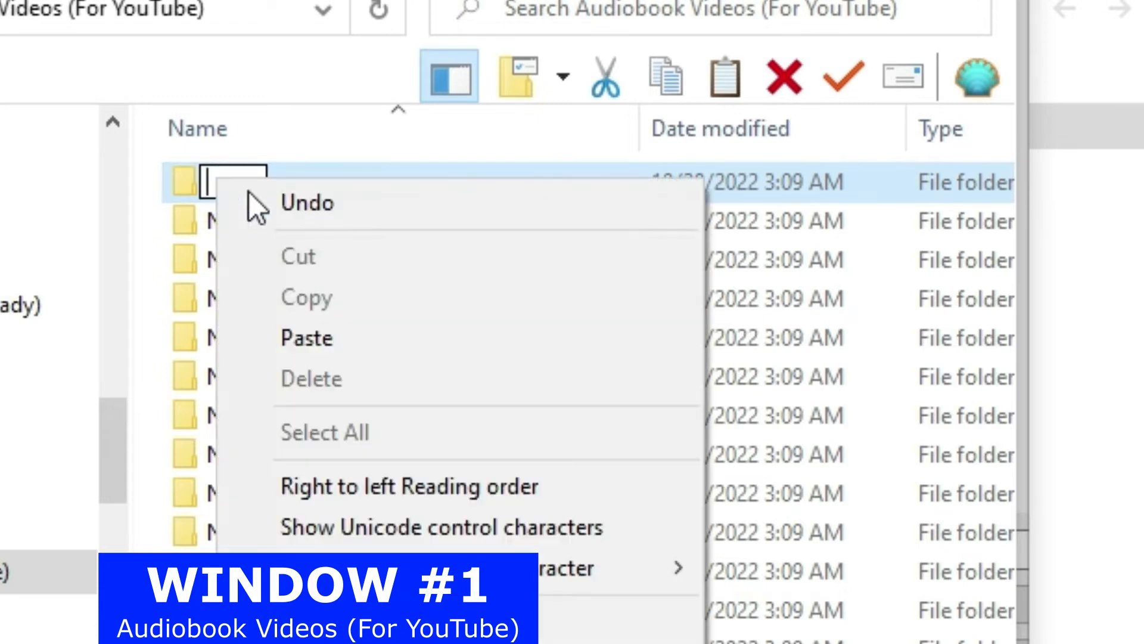
{"action": "left_click", "coordinate": [375, 340]}
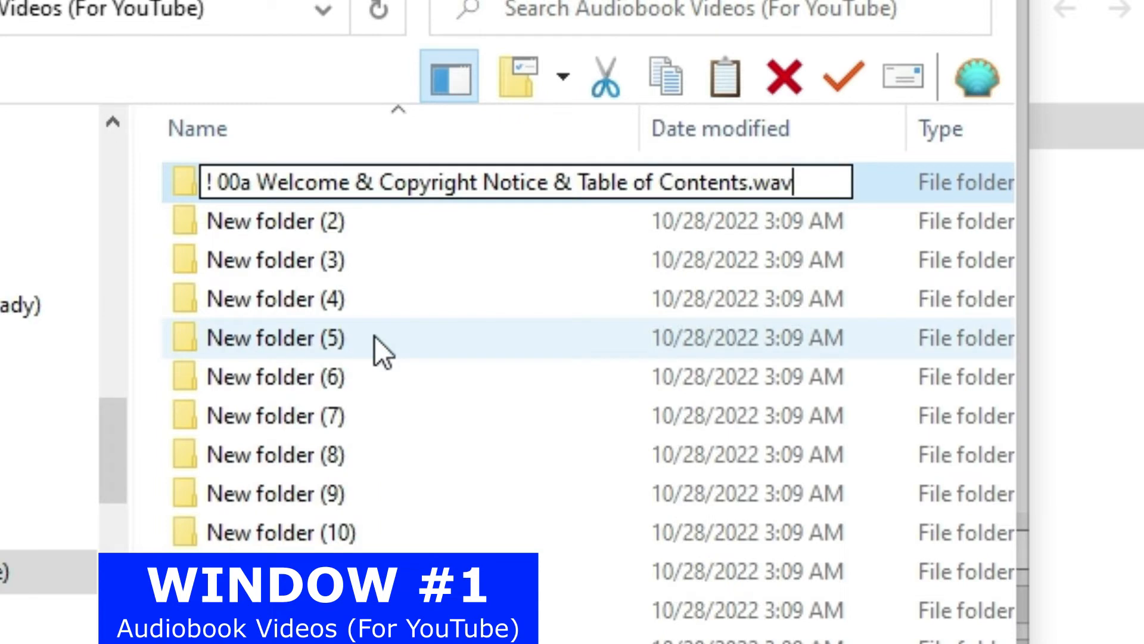
{"action": "left_click", "coordinate": [858, 222]}
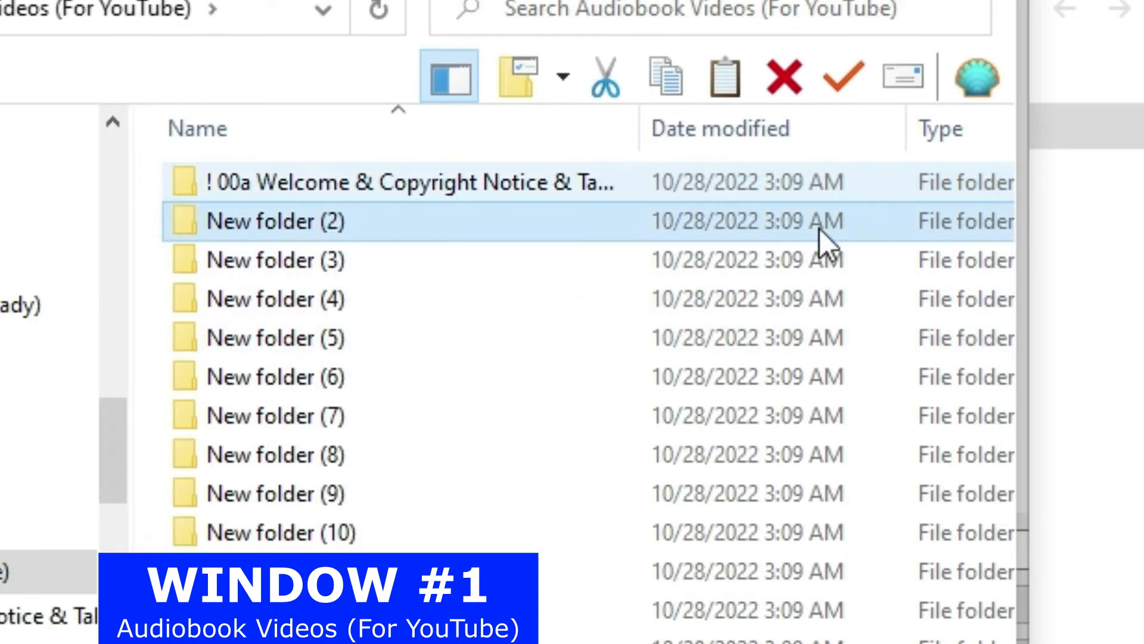
{"action": "double_click", "coordinate": [645, 124]}
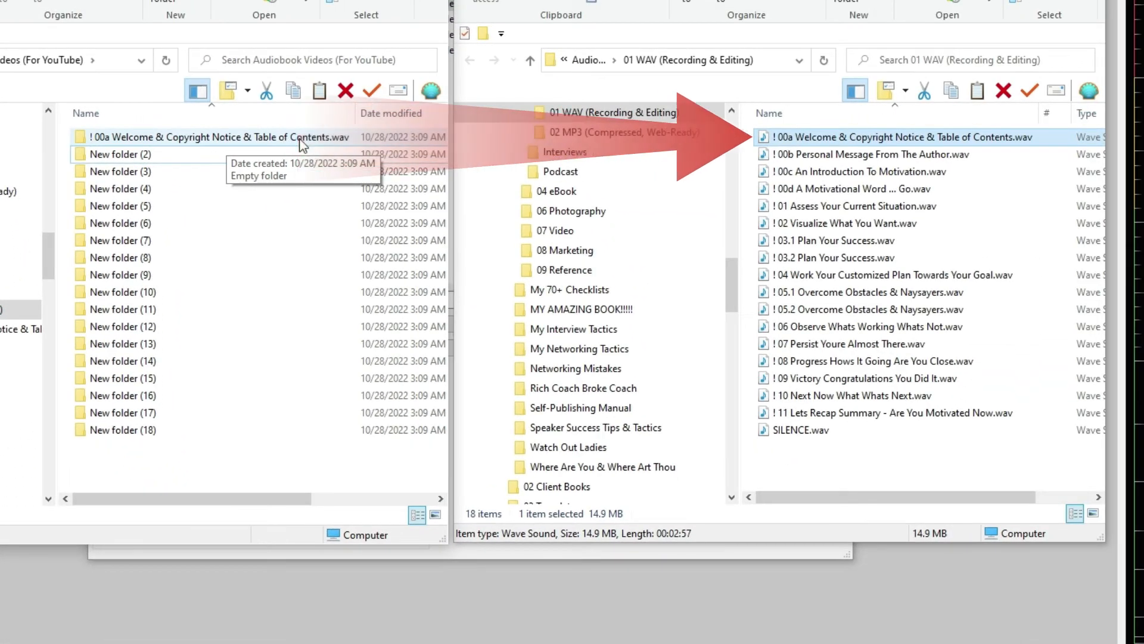
Step: Copy the full file name of ! 00b Personal Message From The Author.wav in 01 WAV (Recording & Editing), including the extension
{"action": "left_click", "coordinate": [823, 155]}
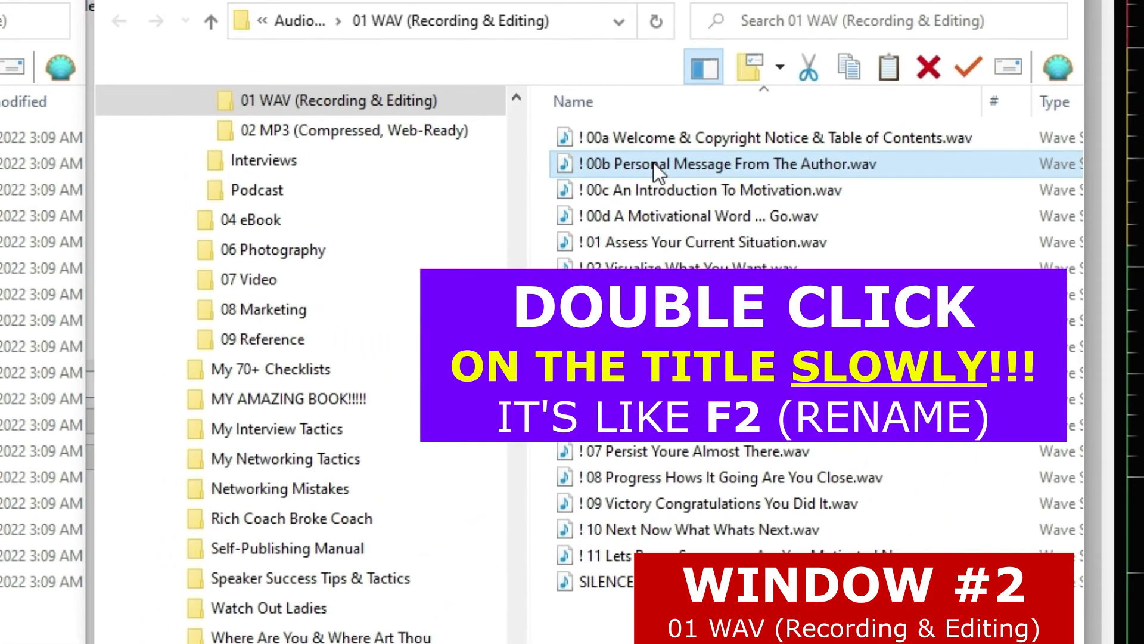
{"action": "left_click", "coordinate": [653, 162]}
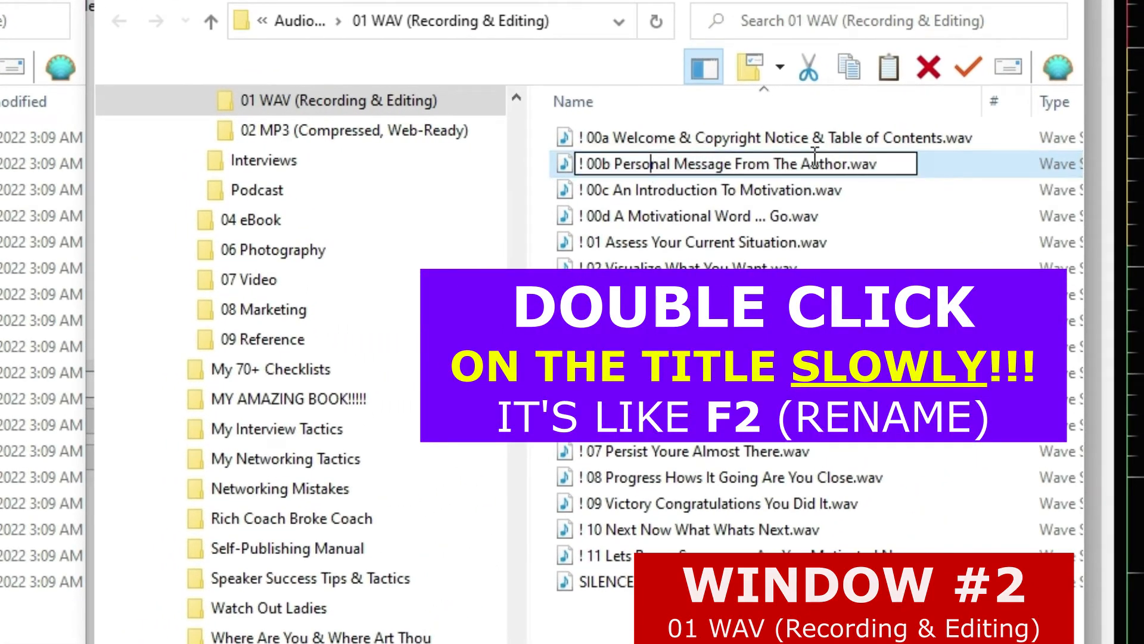
{"action": "left_click_drag", "start_coordinate": [881, 163], "coordinate": [545, 176]}
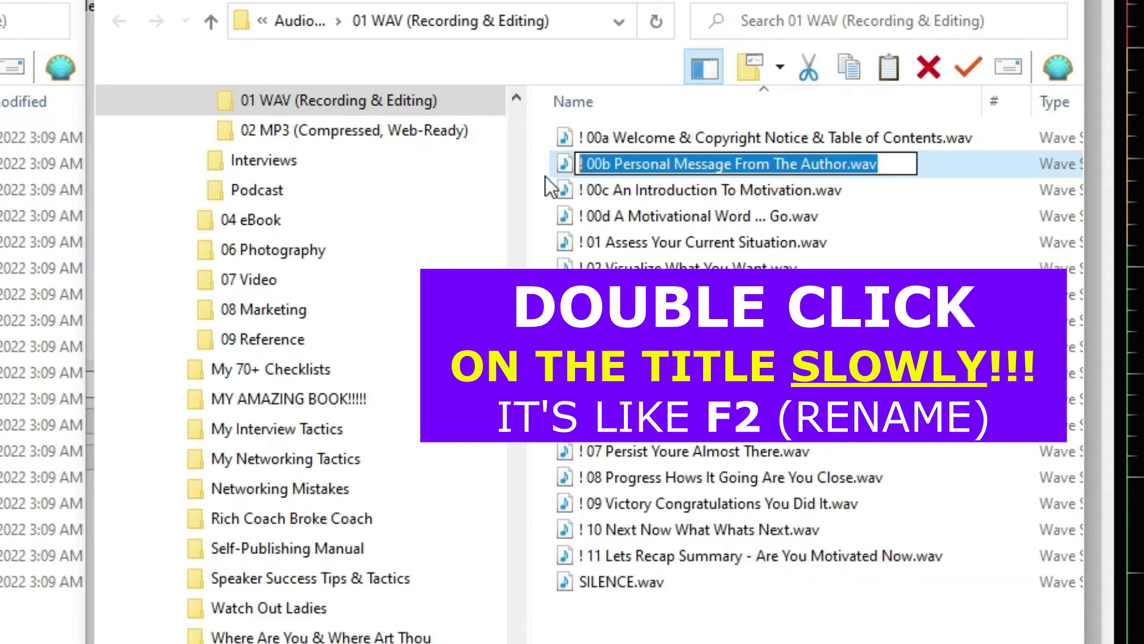
{"action": "right_click", "coordinate": [621, 167]}
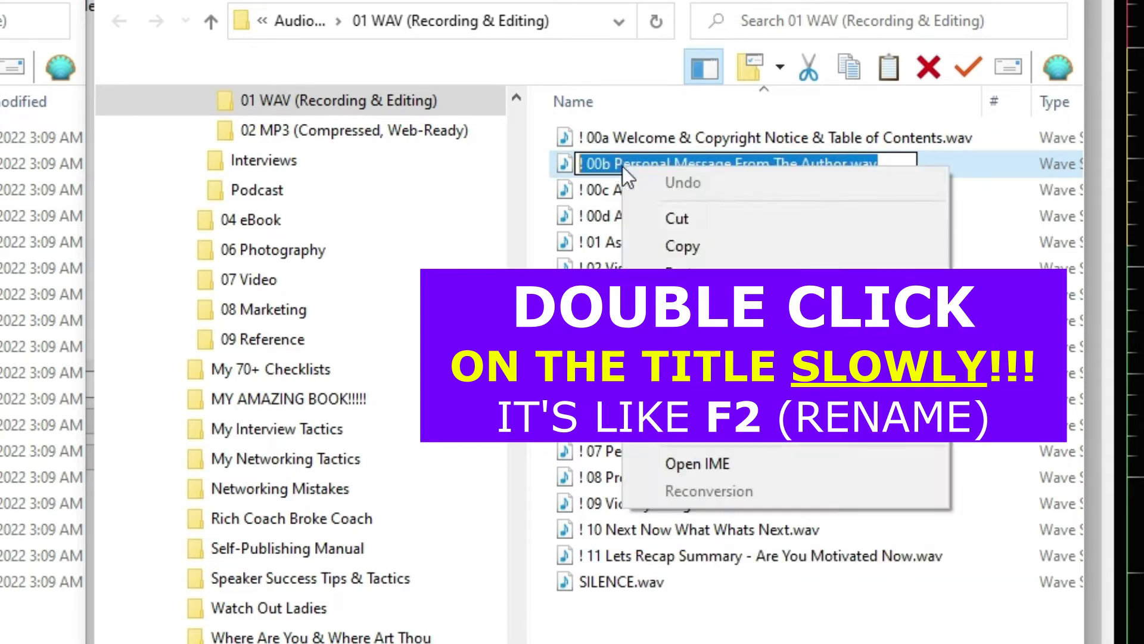
{"action": "left_click", "coordinate": [721, 246]}
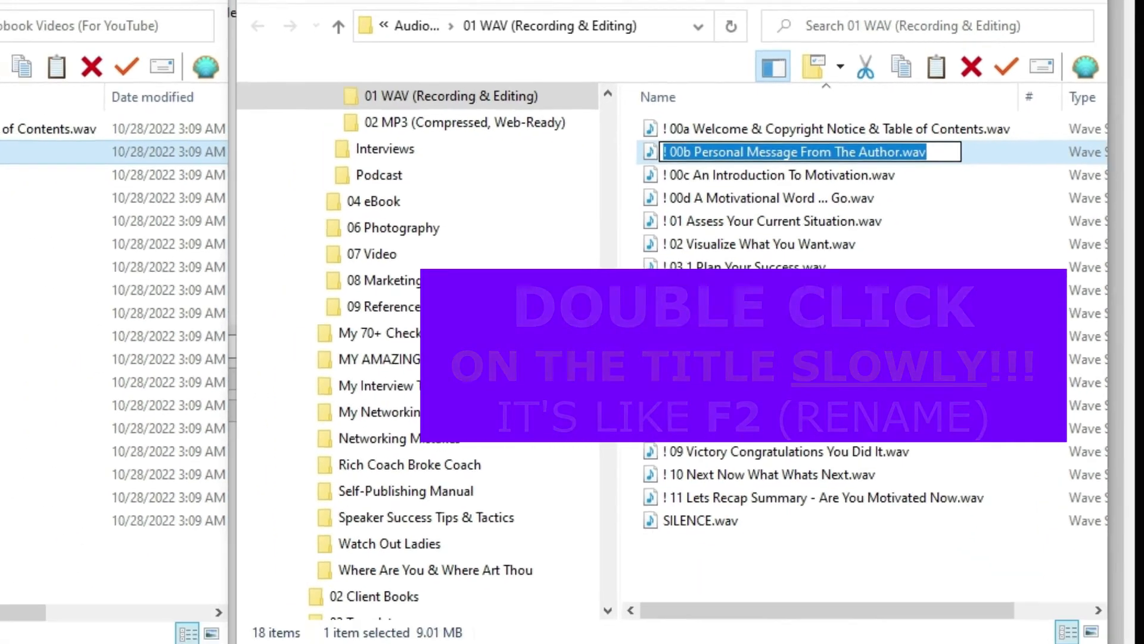
Step: Rename New folder (2) in Audiobook Videos (For YouTube) as ! 00b Personal Message From The Author.wav using the copied name
{"action": "left_click", "coordinate": [151, 132]}
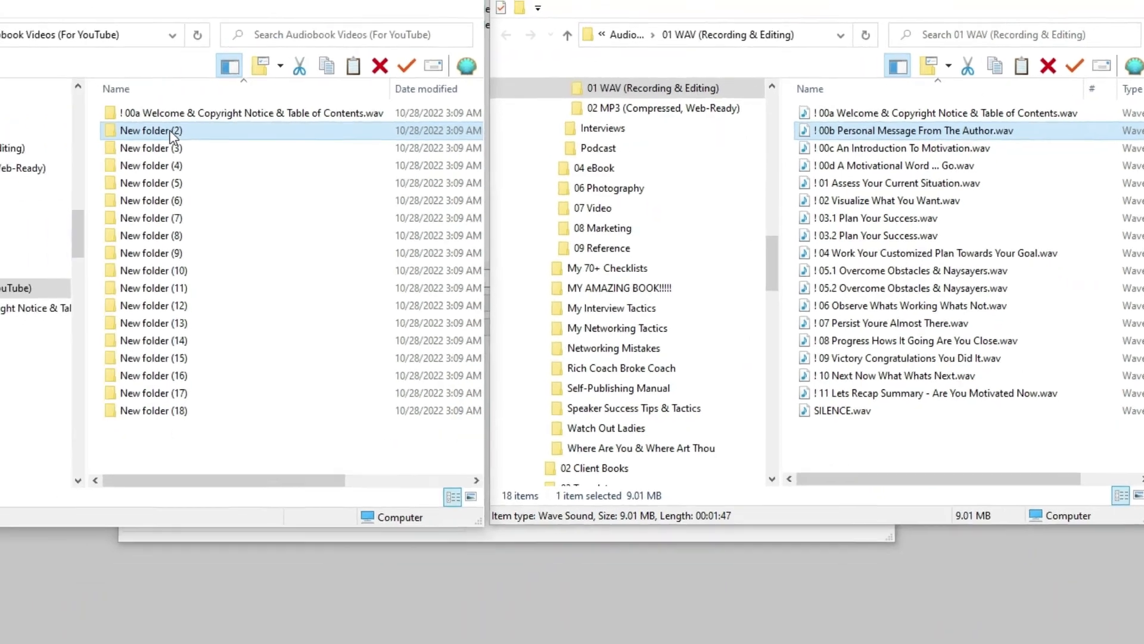
{"action": "left_click", "coordinate": [152, 132]}
{"action": "left_click_drag", "start_coordinate": [192, 130], "coordinate": [113, 126]}
{"action": "right_click", "coordinate": [167, 132]}
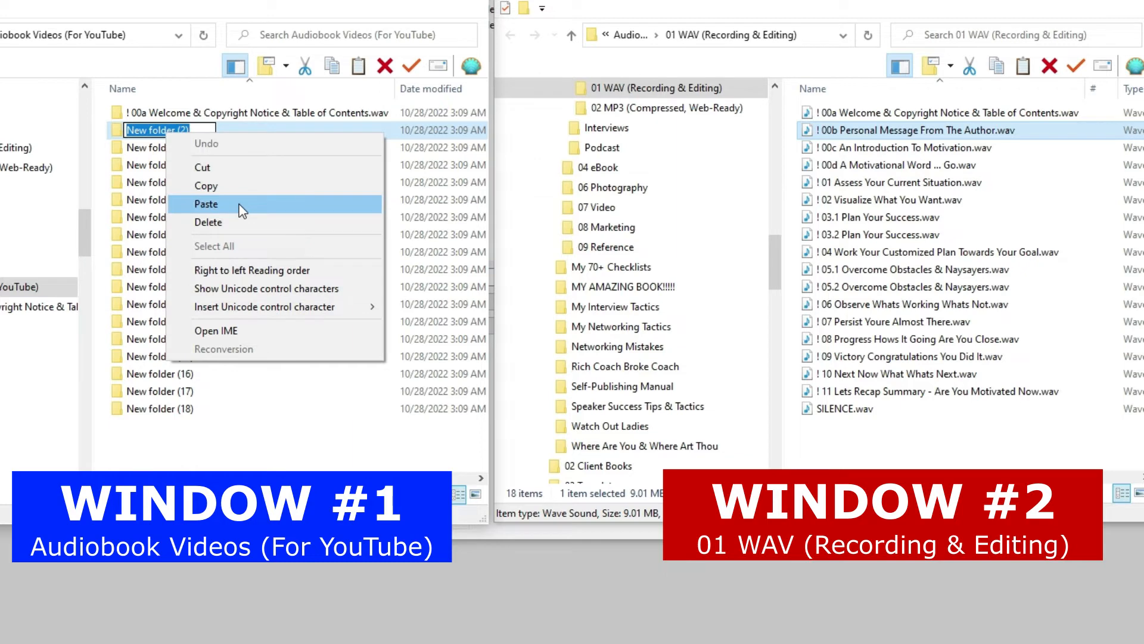
{"action": "left_click", "coordinate": [206, 204]}
{"action": "left_click", "coordinate": [302, 441]}
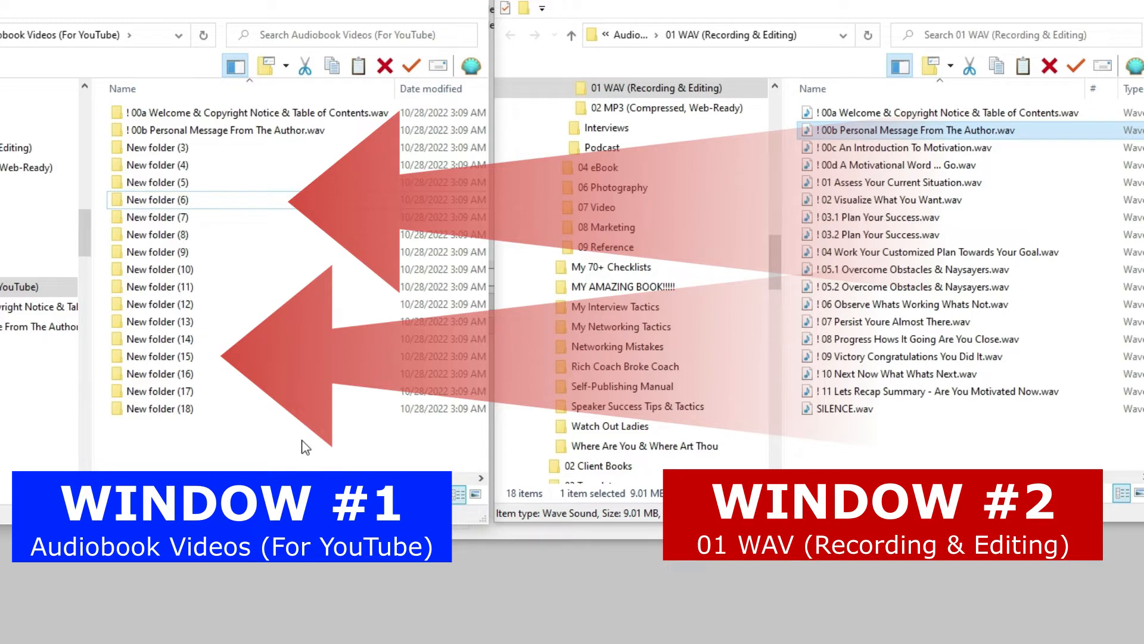
Step: Copy the full file name of ! 00c An Introduction To Motivation.wav in 01 WAV (Recording & Editing), including the extension
{"action": "left_click", "coordinate": [870, 149]}
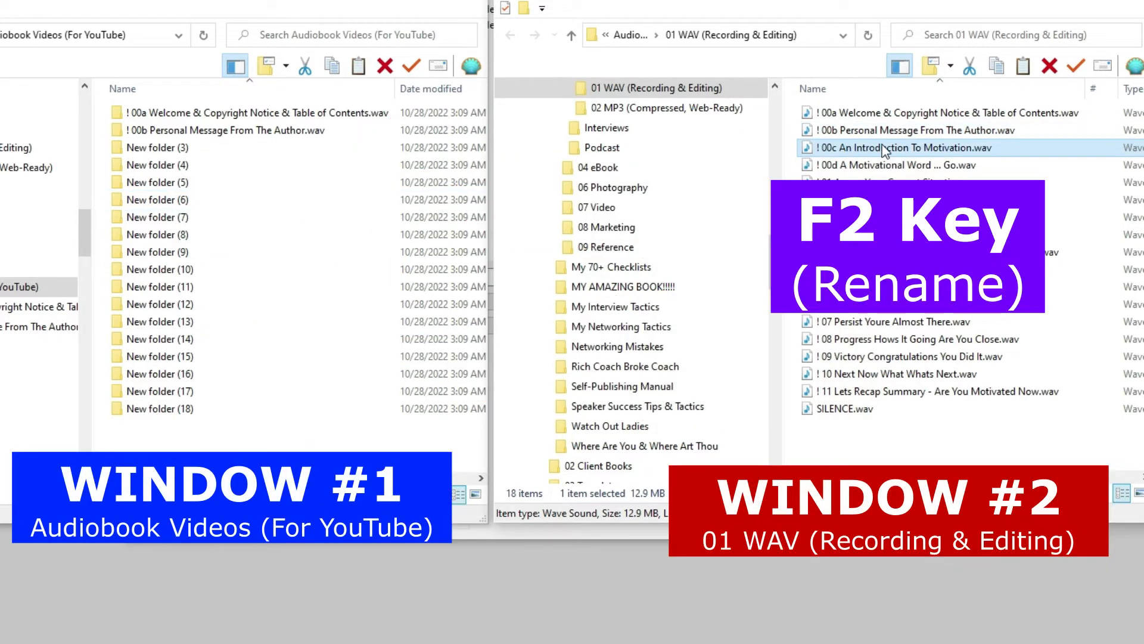
{"action": "key", "text": "F2"}
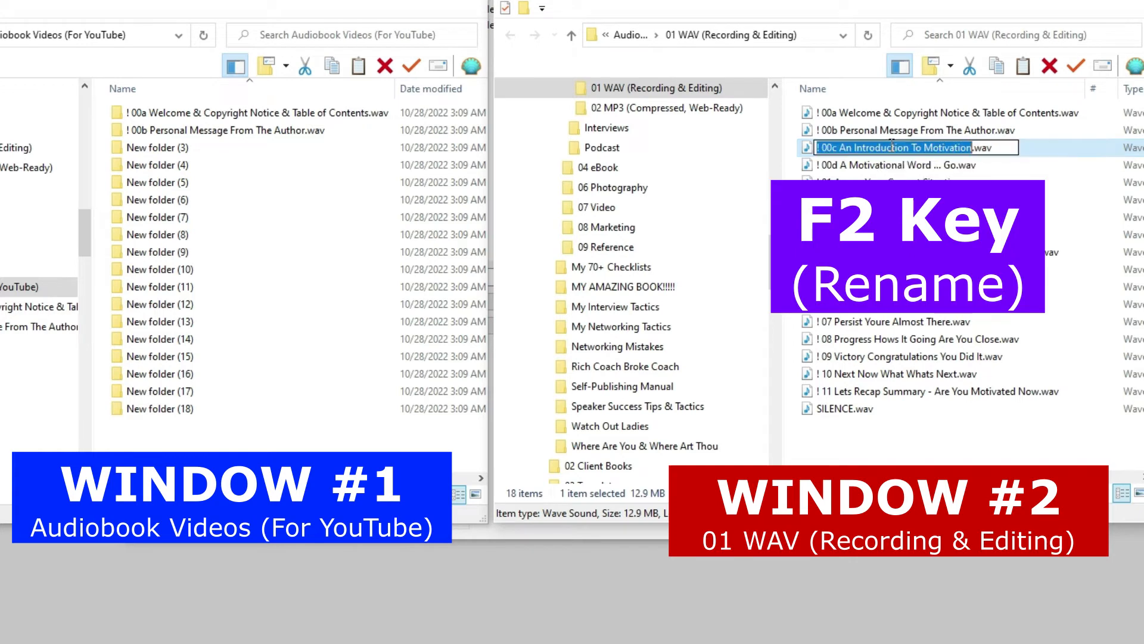
{"action": "key", "text": "Escape"}
{"action": "key", "text": "F2"}
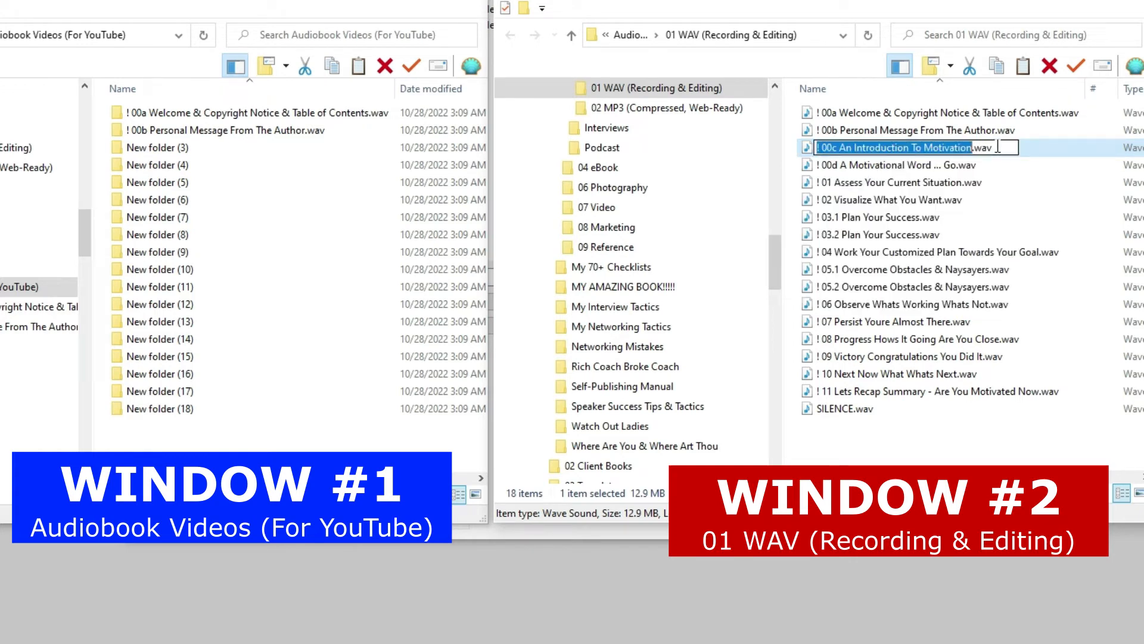
{"action": "right_click", "coordinate": [863, 149]}
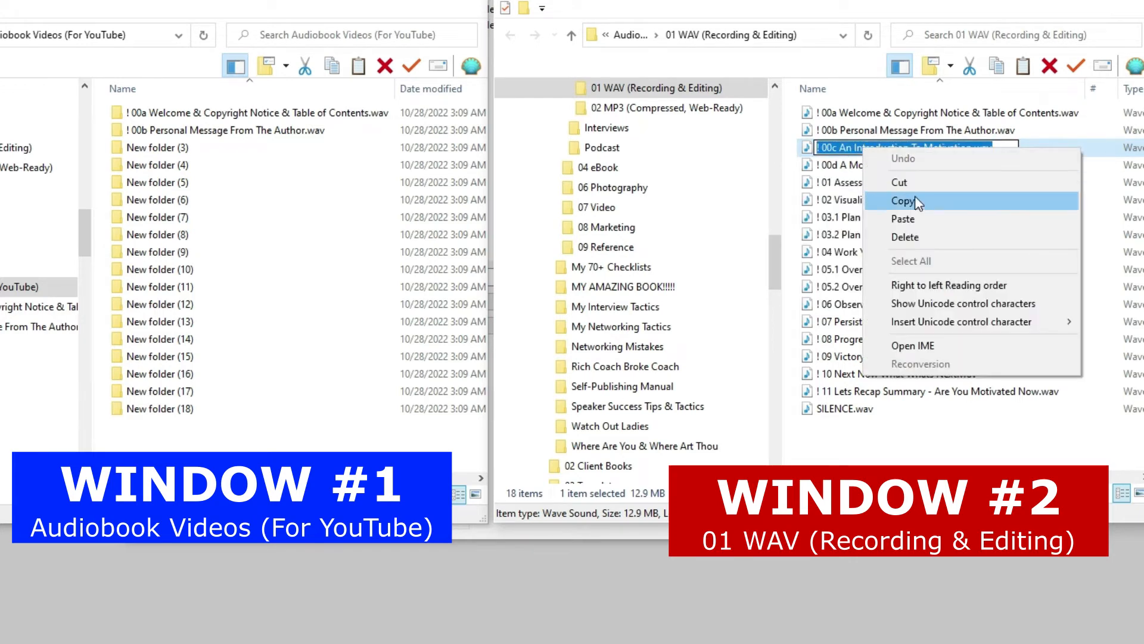
{"action": "left_click", "coordinate": [918, 202]}
Step: Rename New folder (3) as ! 00c An Introduction To Motivation.wav using the copied name
{"action": "left_click", "coordinate": [189, 149]}
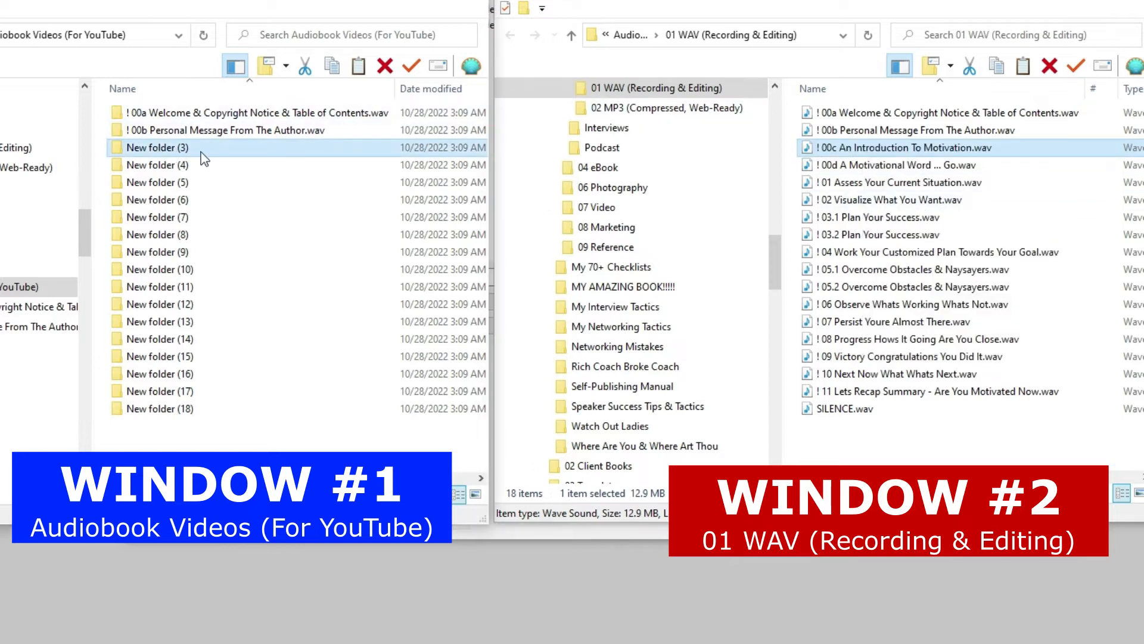
{"action": "key", "text": "F2"}
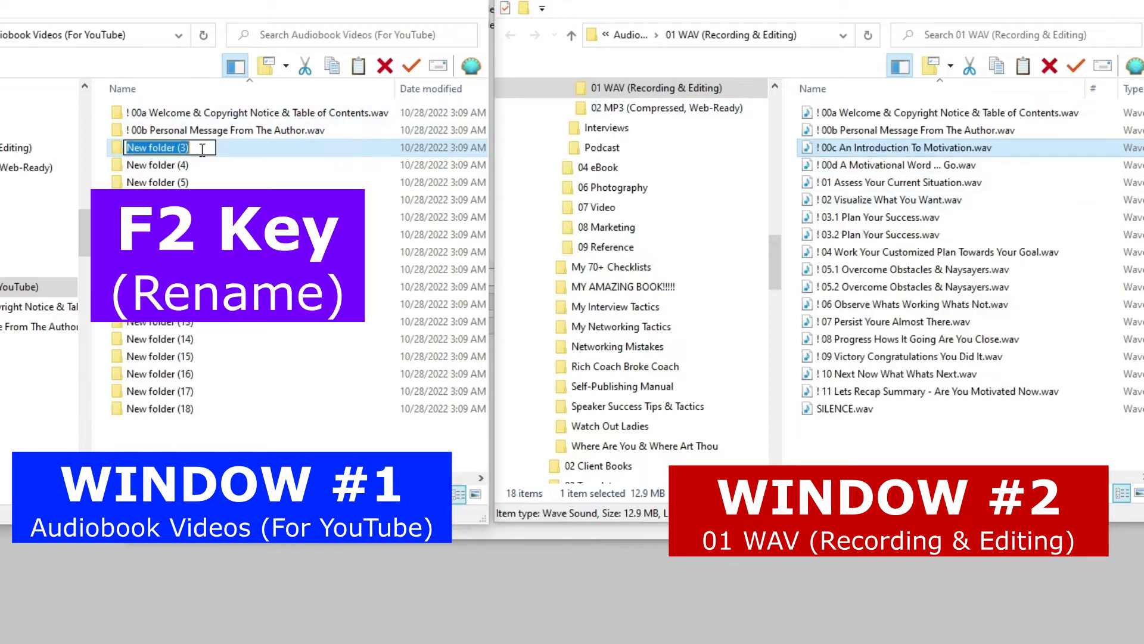
{"action": "right_click", "coordinate": [202, 150]}
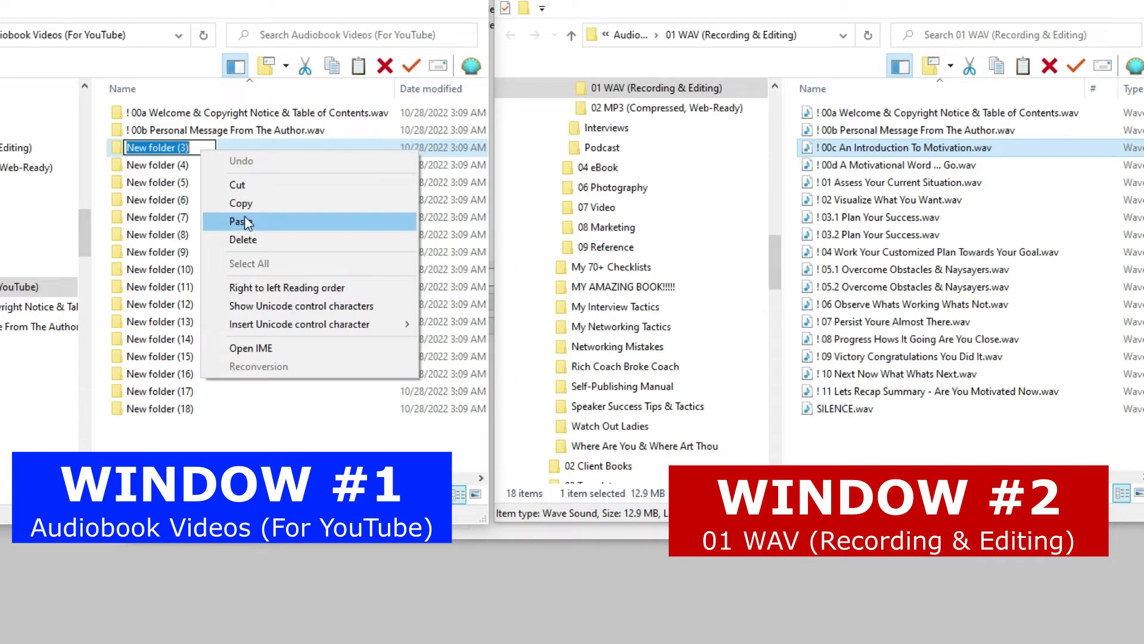
{"action": "left_click", "coordinate": [271, 222]}
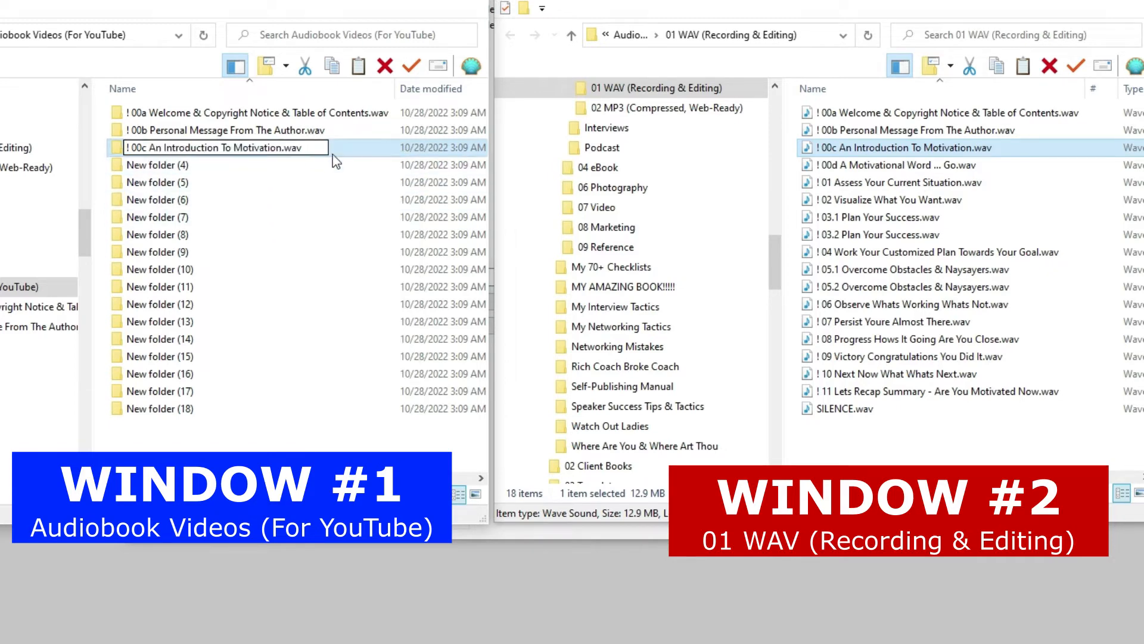
{"action": "left_click", "coordinate": [348, 165]}
Step: Copy the full file name of ! 00d A Motivational Word ... Go.wav in 01 WAV (Recording & Editing), including the extension
{"action": "left_click", "coordinate": [839, 167]}
{"action": "key", "text": "F2"}
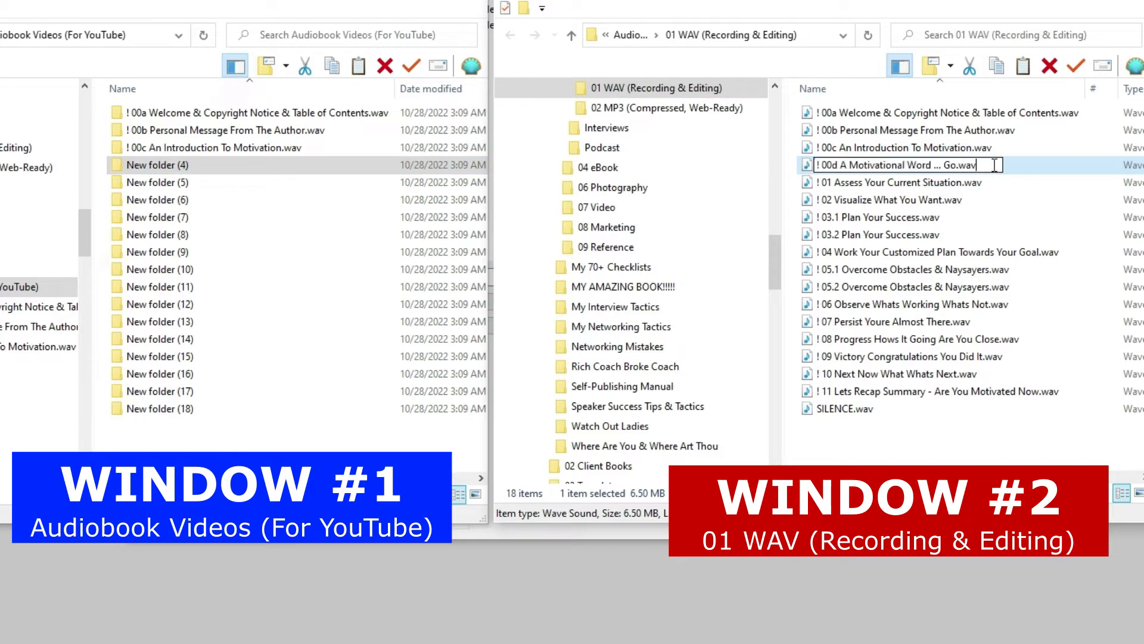
{"action": "right_click", "coordinate": [865, 164]}
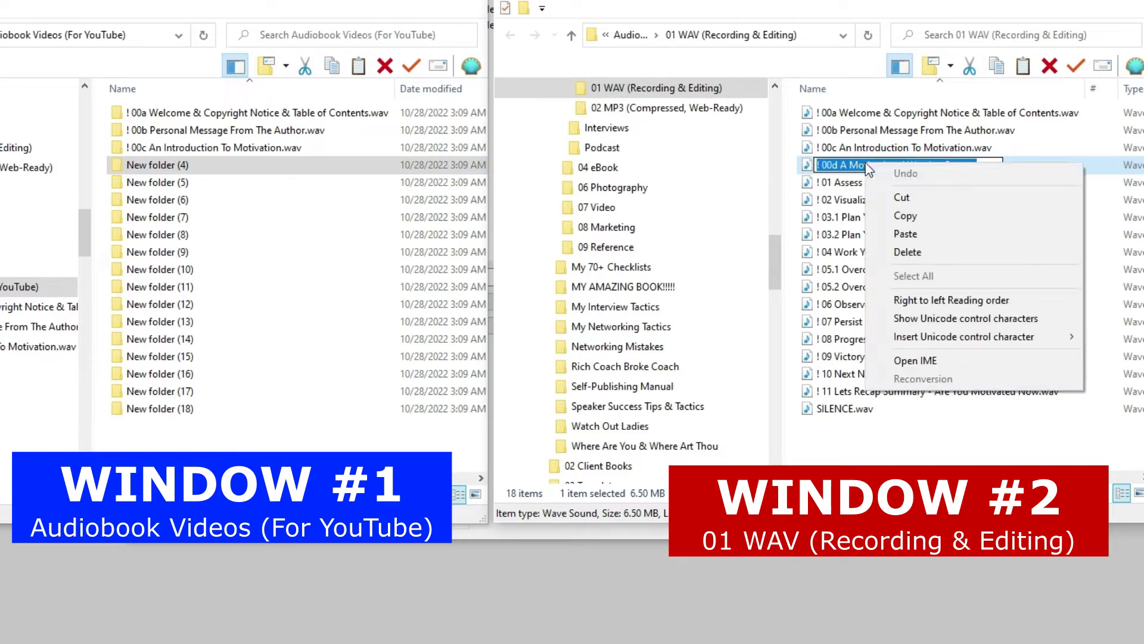
{"action": "left_click", "coordinate": [905, 216]}
Step: Rename New folder (4) as ! 00d A Motivational Word ... Go.wav using the copied name
{"action": "left_click", "coordinate": [170, 169]}
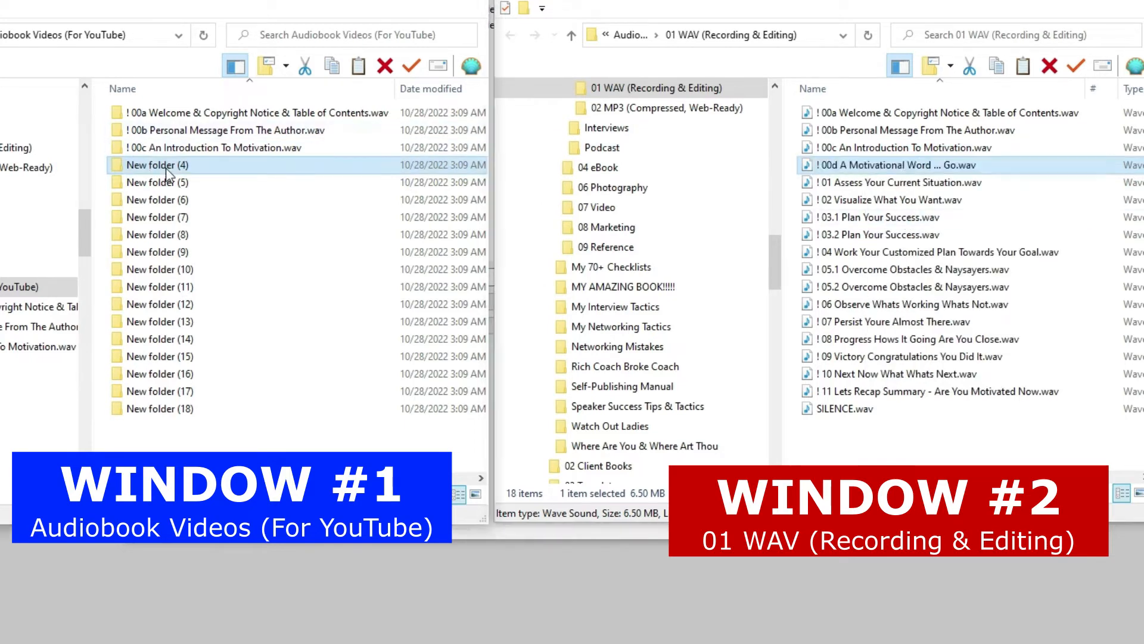
{"action": "key", "text": "F2"}
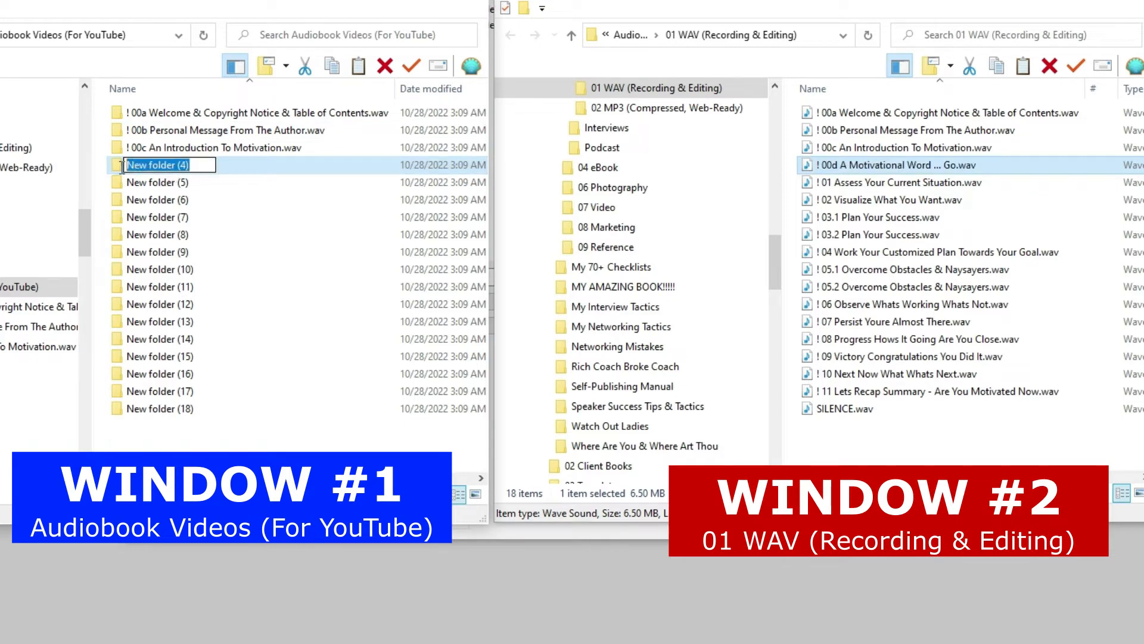
{"action": "right_click", "coordinate": [149, 165]}
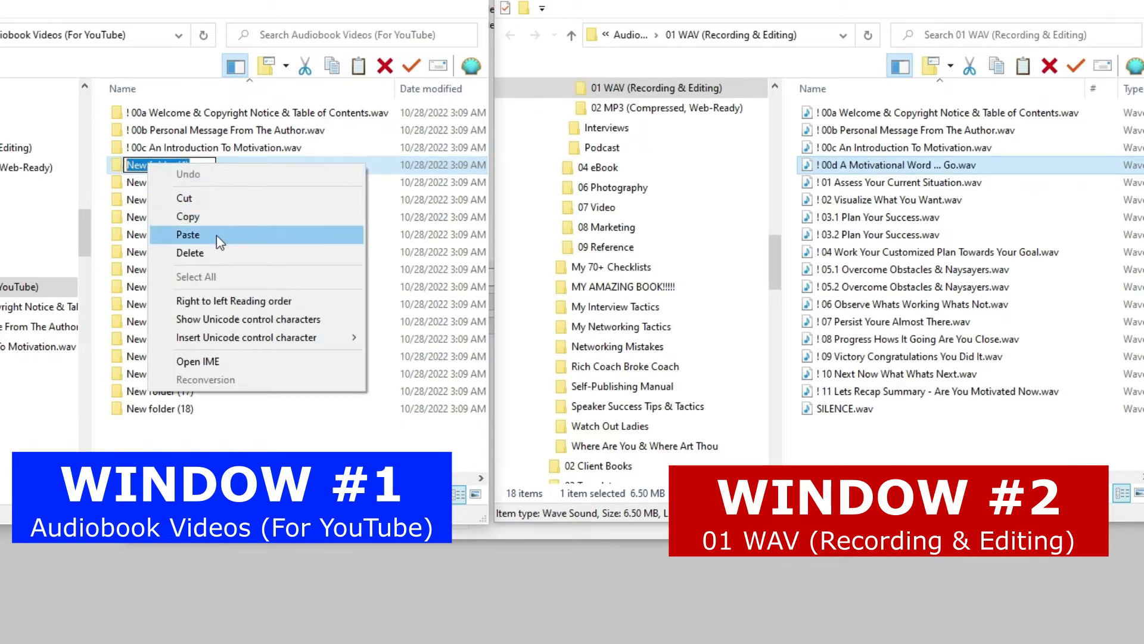
{"action": "left_click", "coordinate": [188, 235]}
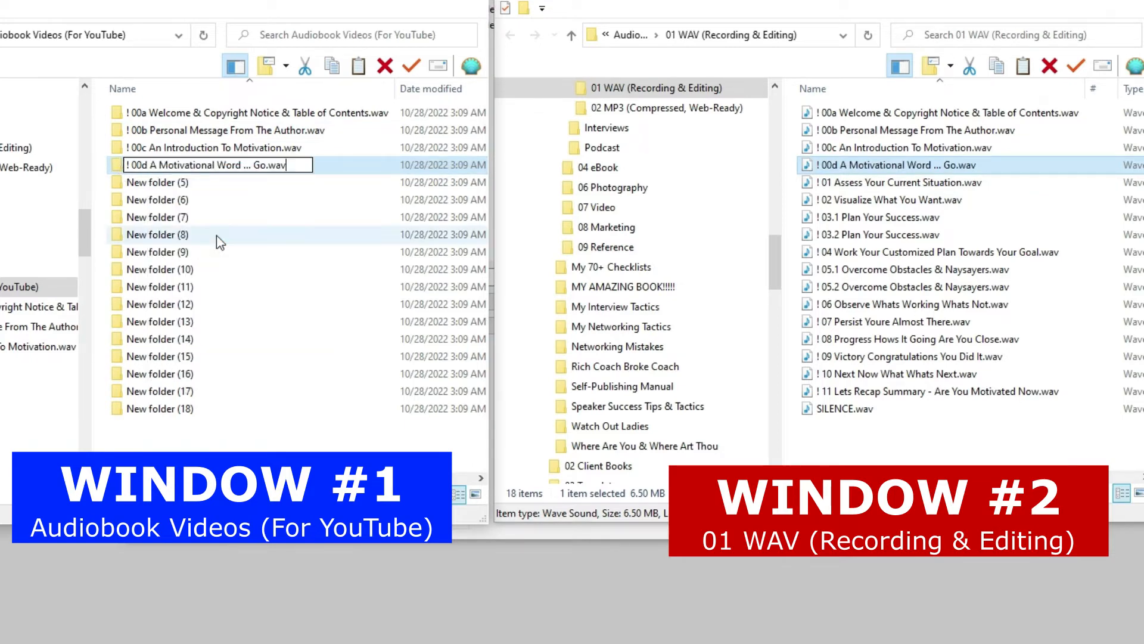
{"action": "key", "text": "Return"}
{"action": "left_click", "coordinate": [345, 193]}
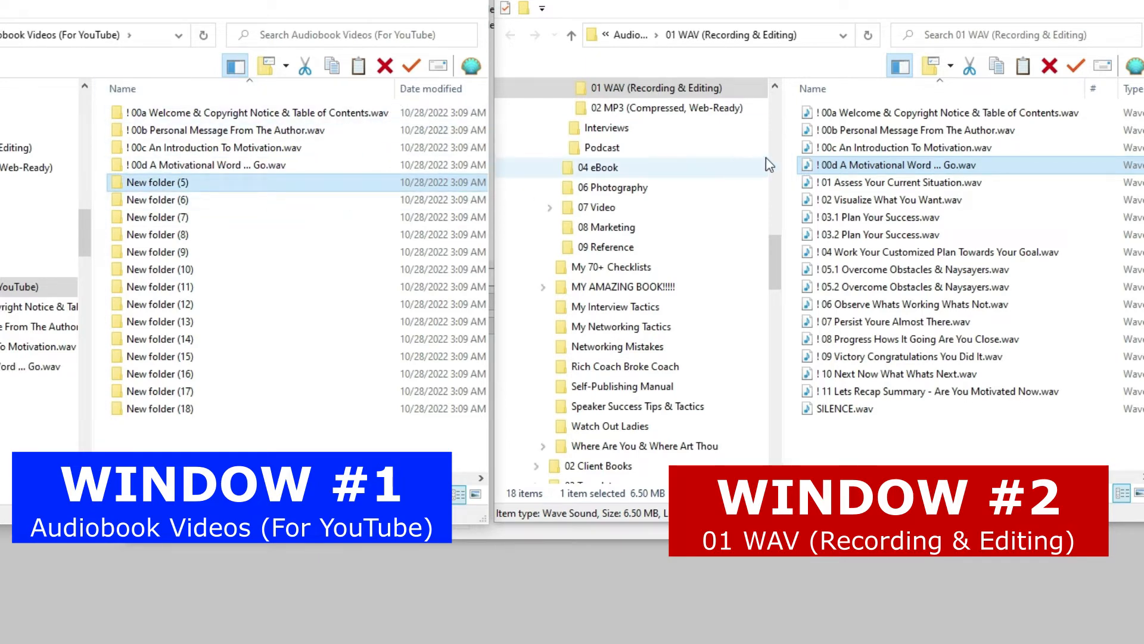
Step: Copy the full name of the ! 01 WAV file and rename New folder (5) as ! 01 Assess Your Current Situation.wav
{"action": "left_click", "coordinate": [895, 186]}
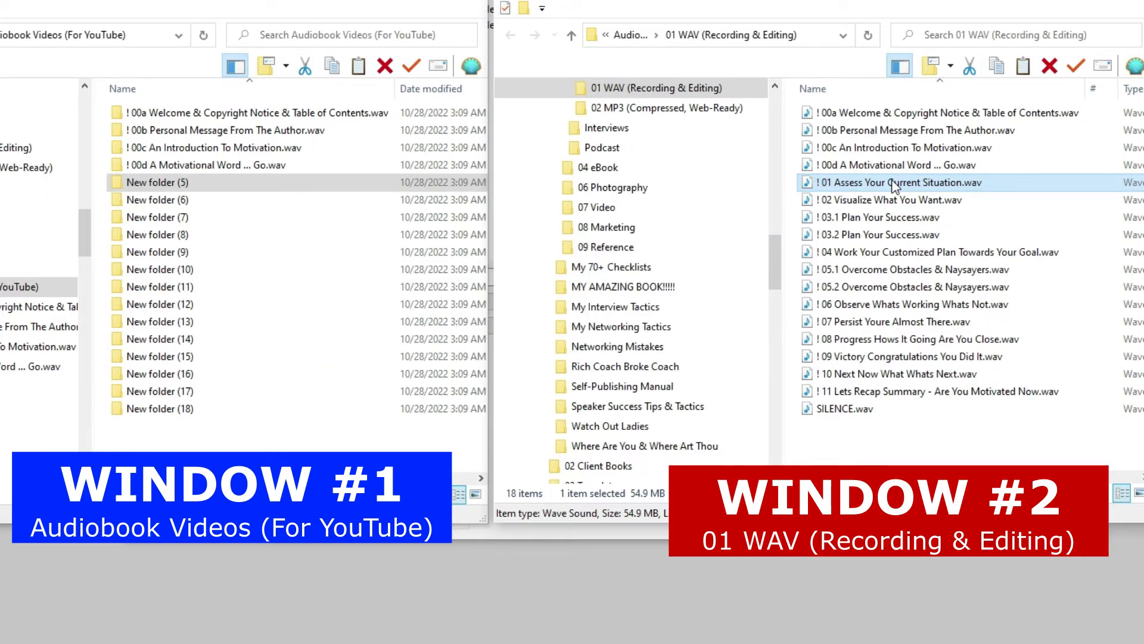
{"action": "key", "text": "F2"}
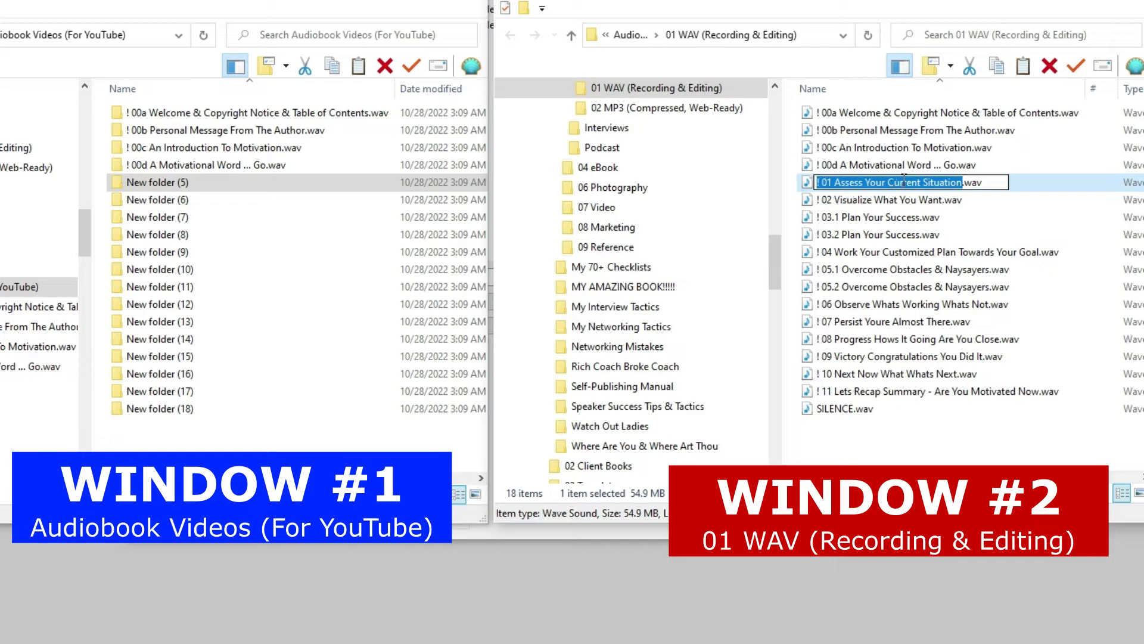
{"action": "key", "text": "ctrl+a"}
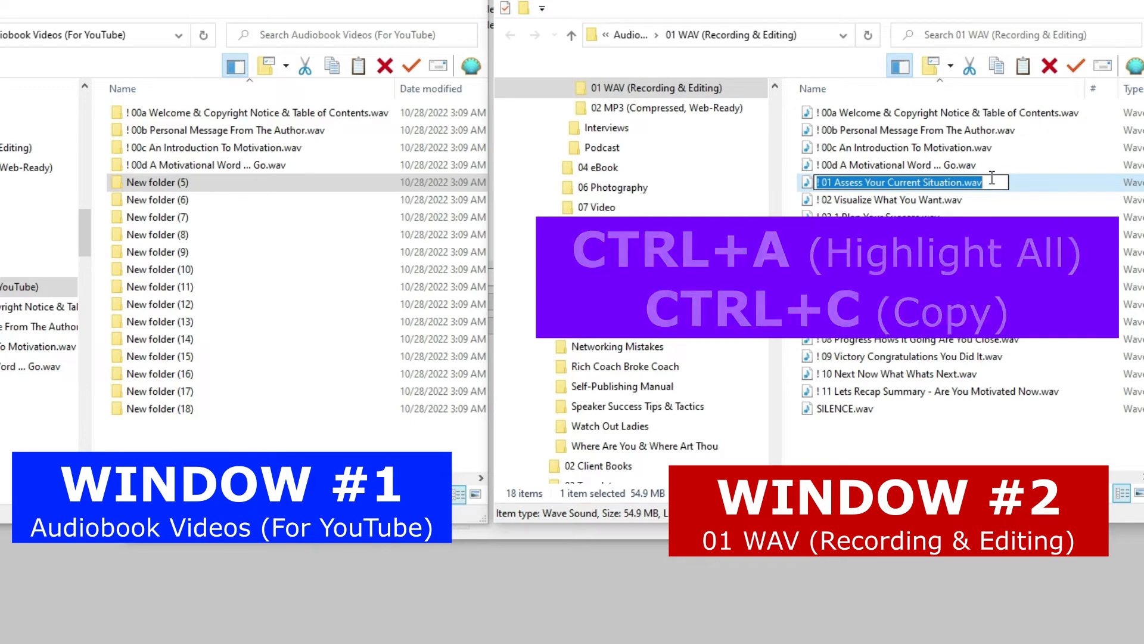
{"action": "left_click", "coordinate": [207, 184]}
{"action": "key", "text": "F2"}
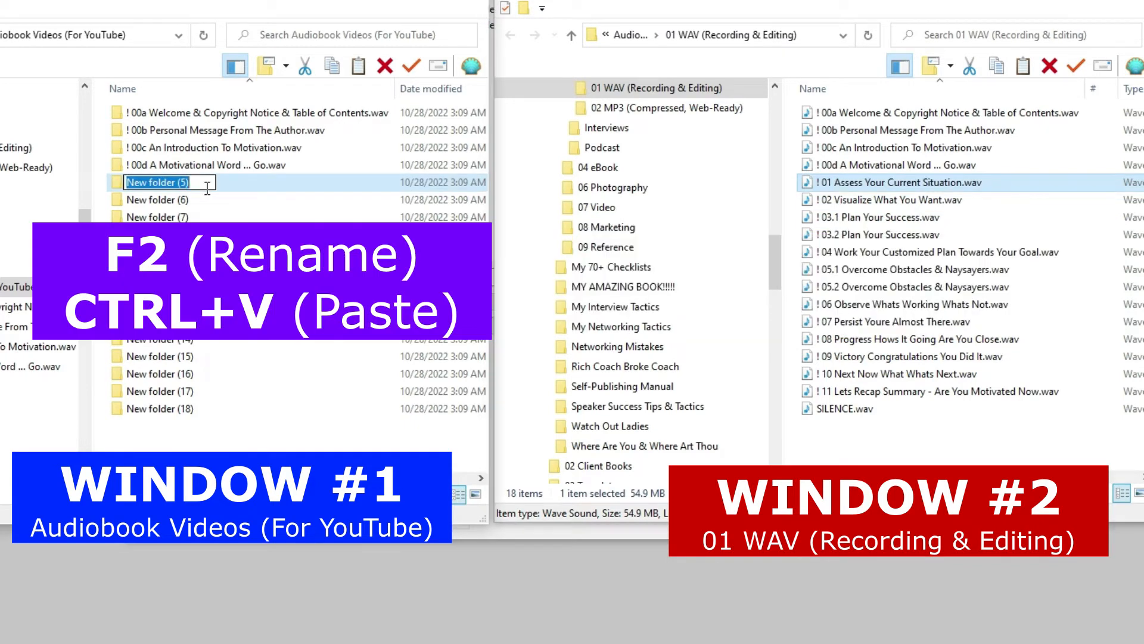
{"action": "key", "text": "ctrl+v"}
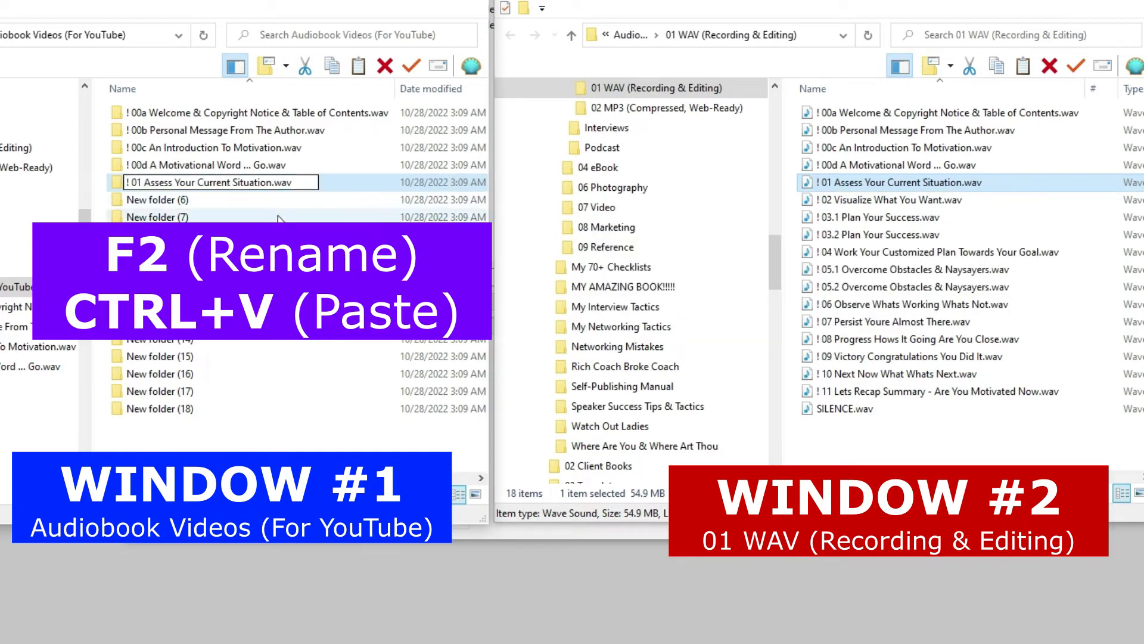
{"action": "left_click", "coordinate": [332, 202]}
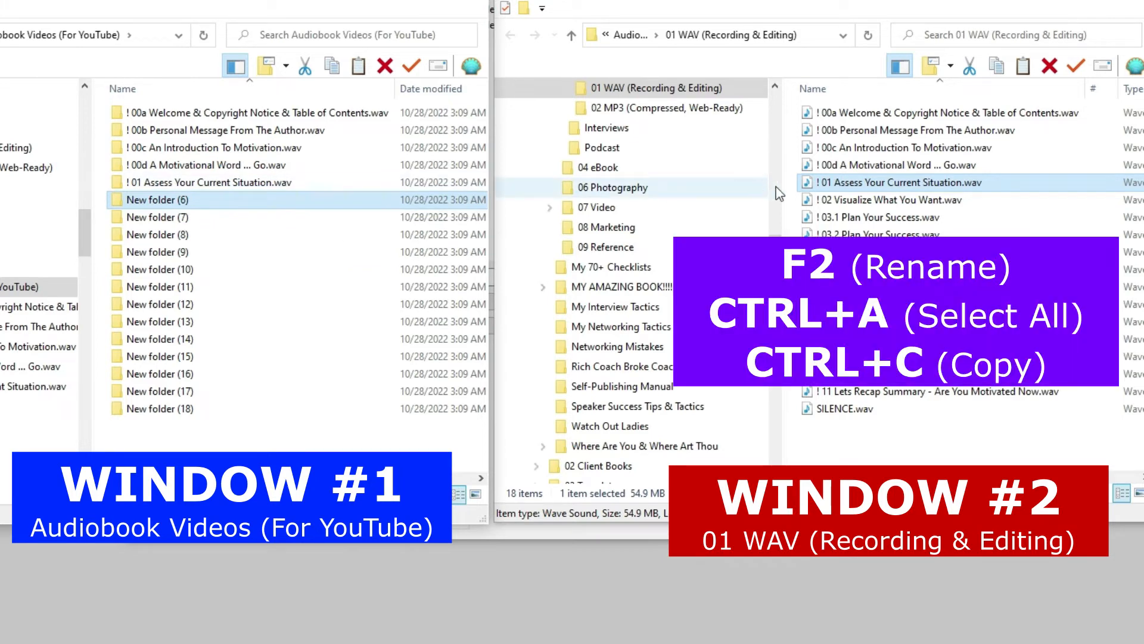
Step: Copy the full name of the ! 02 WAV file and rename New folder (6) as ! 02 Visualize What You Want.wav
{"action": "left_click", "coordinate": [863, 198]}
{"action": "key", "text": "F2"}
{"action": "key", "text": "ctrl+a"}
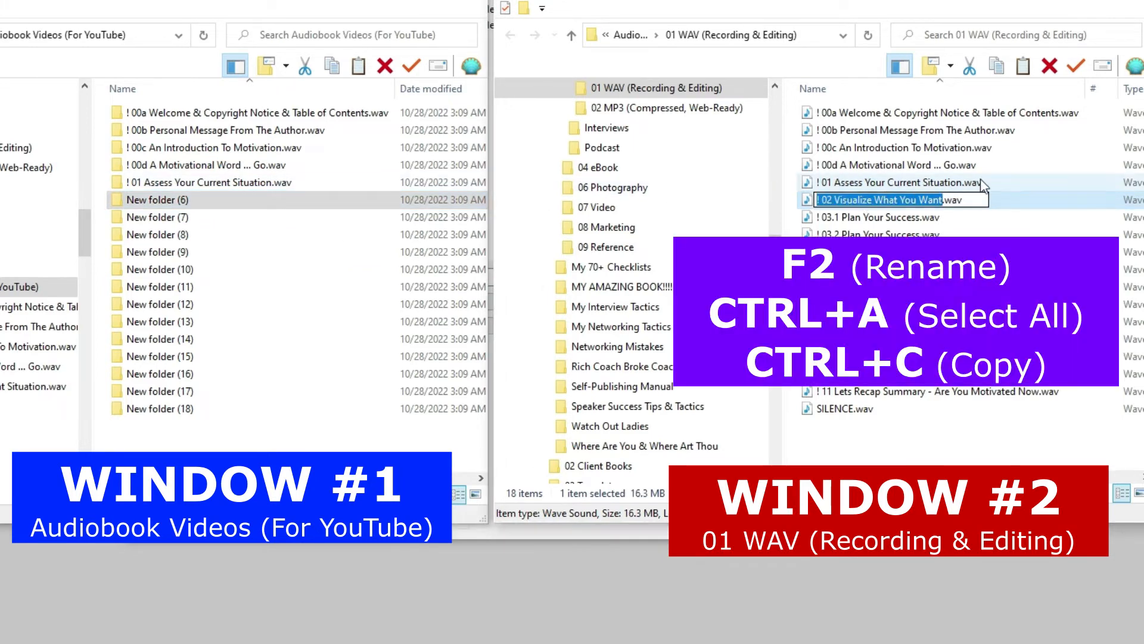
{"action": "key", "text": "ctrl+c"}
{"action": "left_click", "coordinate": [180, 203]}
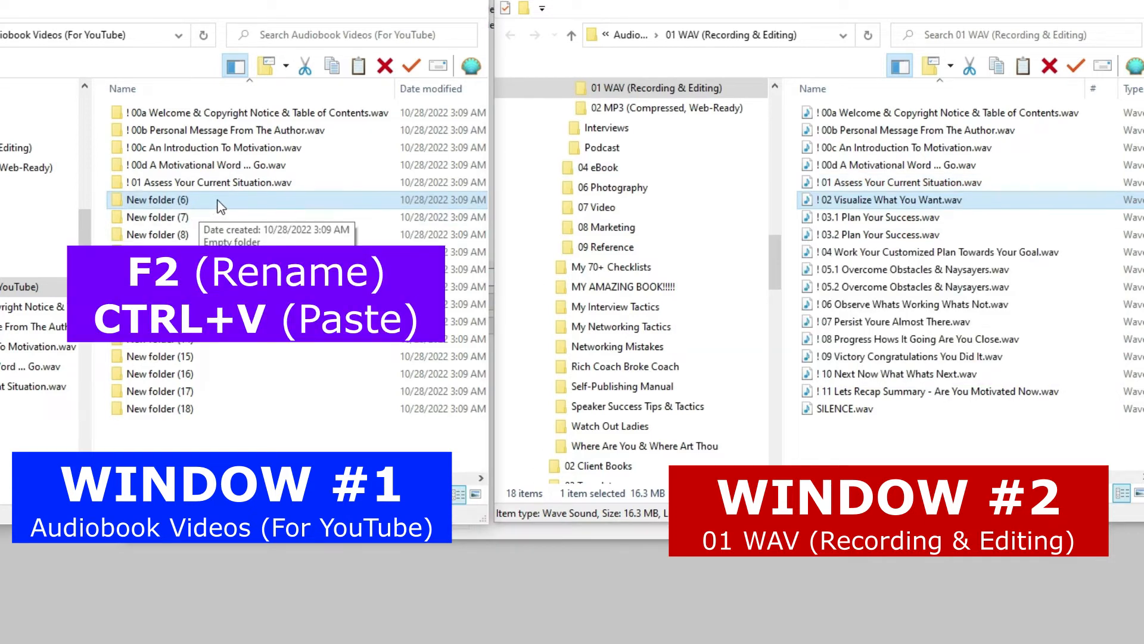
{"action": "key", "text": "F2"}
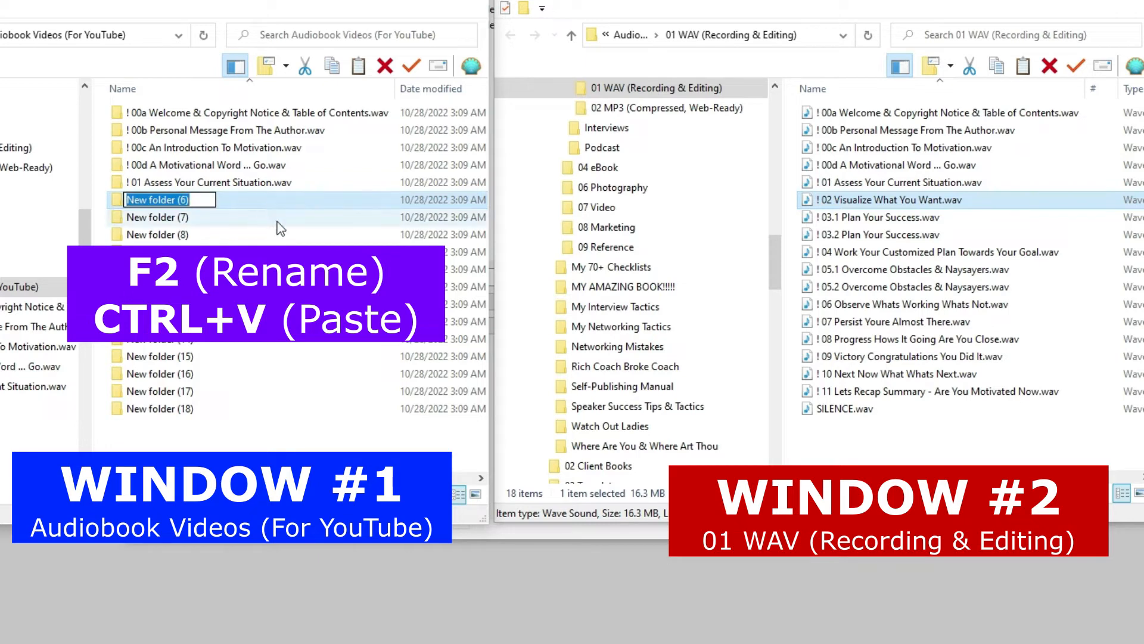
{"action": "key", "text": "ctrl+v"}
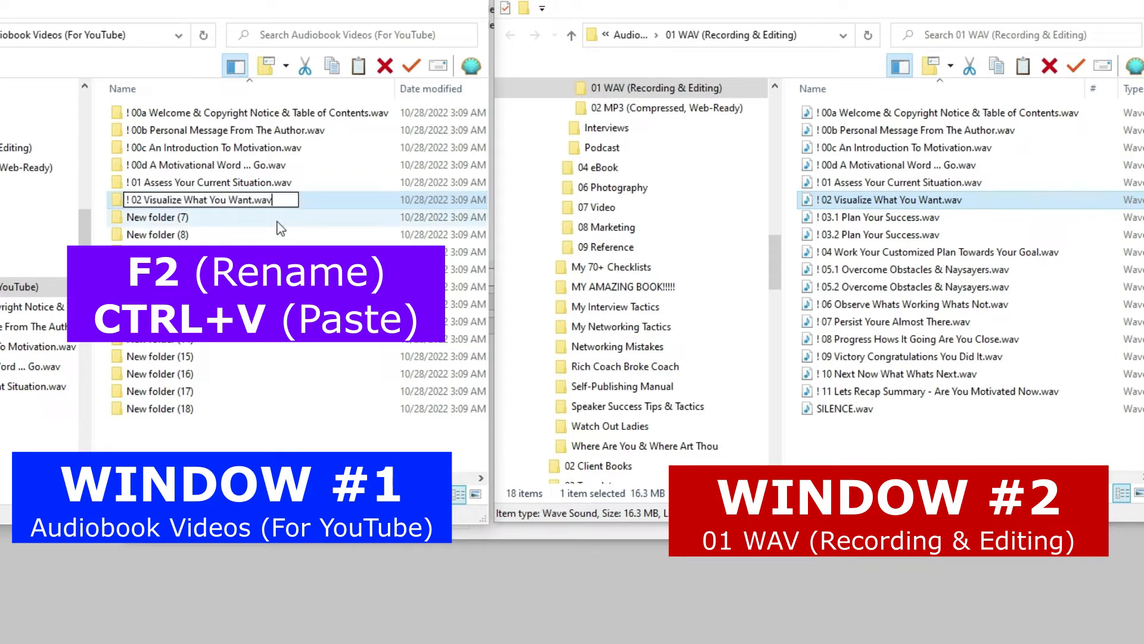
{"action": "left_click", "coordinate": [310, 223]}
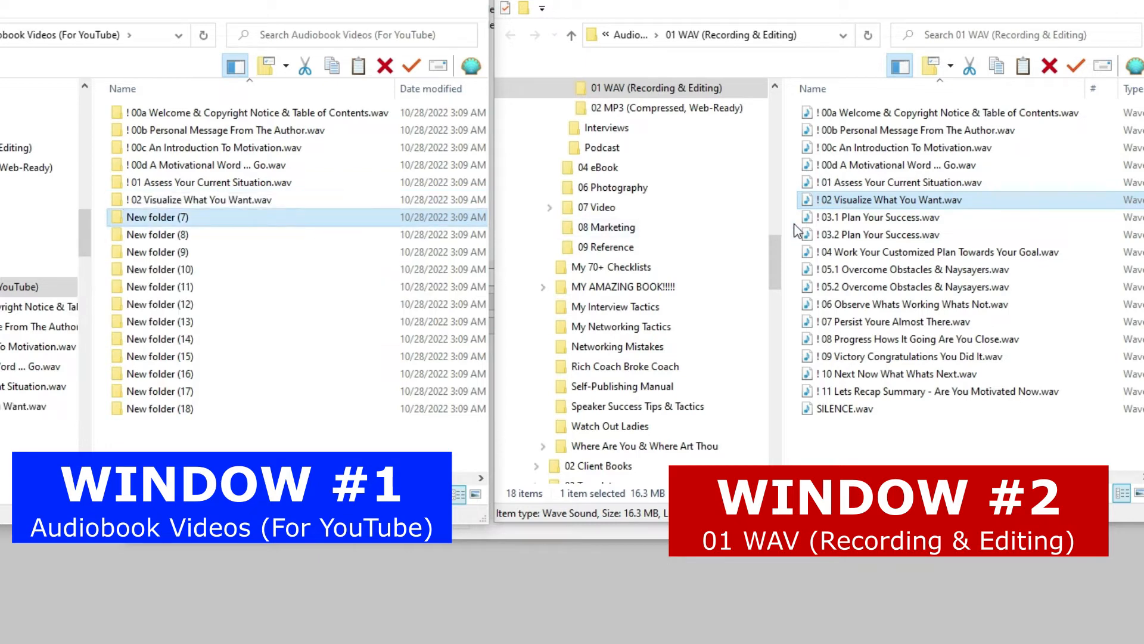
Step: Copy the full name of the ! 03.1 WAV file and rename New folder (7) as ! 03.1 Plan Your Success.wav
{"action": "left_click", "coordinate": [878, 216]}
{"action": "key", "text": "F2"}
{"action": "key", "text": "ctrl+a"}
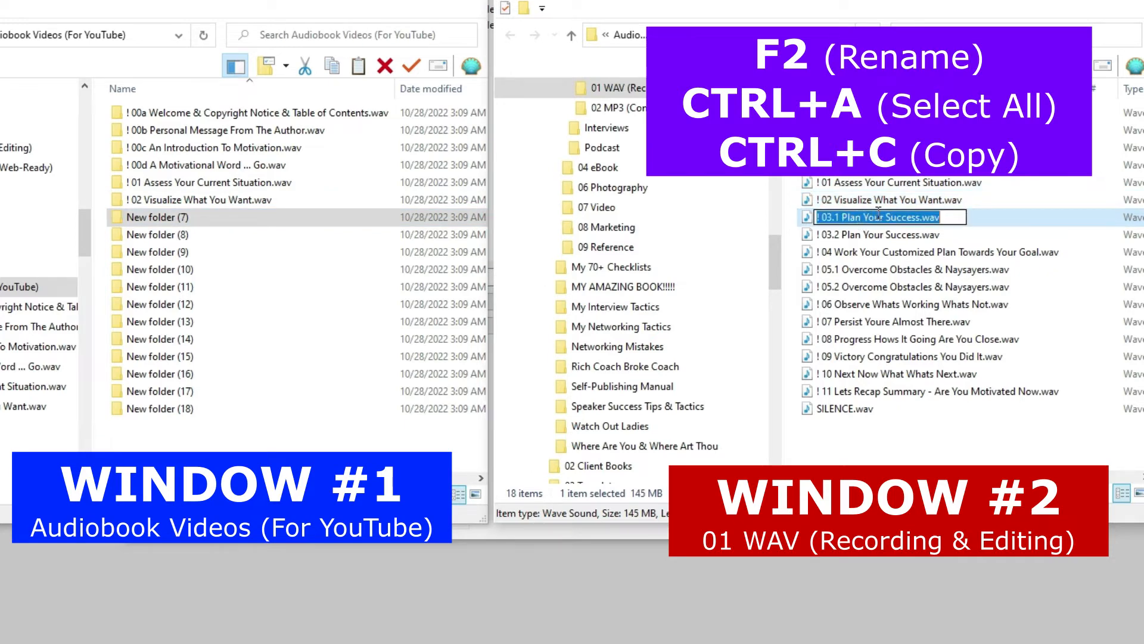
{"action": "key", "text": "ctrl+c"}
{"action": "left_click", "coordinate": [187, 216]}
{"action": "key", "text": "F2"}
{"action": "key", "text": "ctrl+v"}
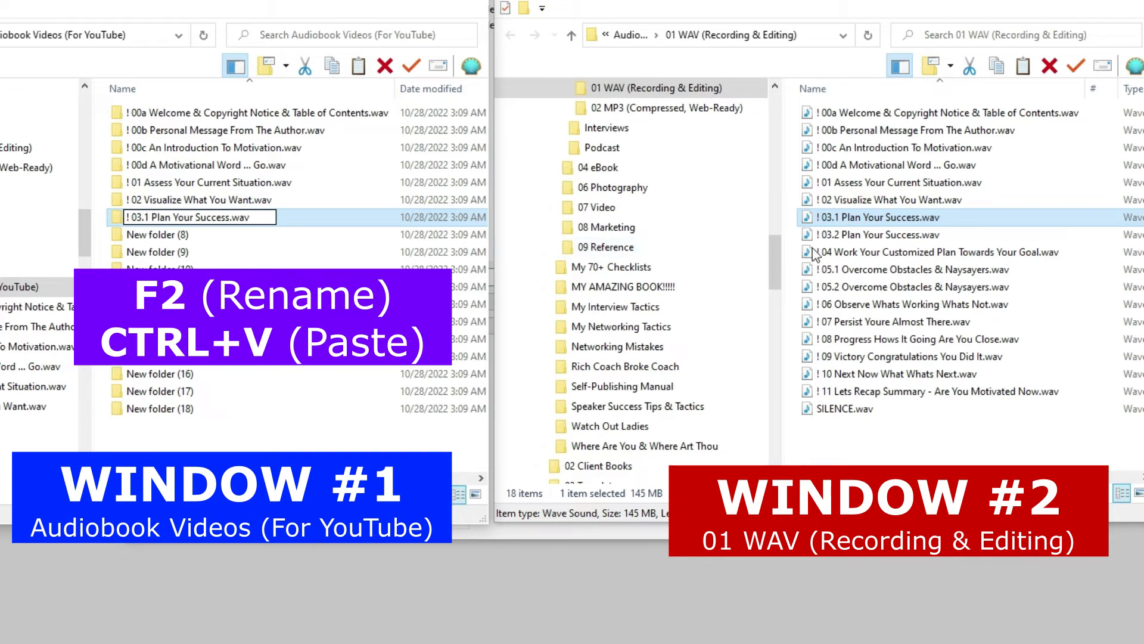
Step: Copy the full file name of ! 03.2 Plan Your Success.wav in 01 WAV (Recording & Editing), including the extension
{"action": "left_click", "coordinate": [859, 236]}
{"action": "key", "text": "F2"}
{"action": "right_click", "coordinate": [858, 236]}
{"action": "key", "text": "Escape"}
{"action": "key", "text": "ctrl+a"}
{"action": "right_click", "coordinate": [861, 240]}
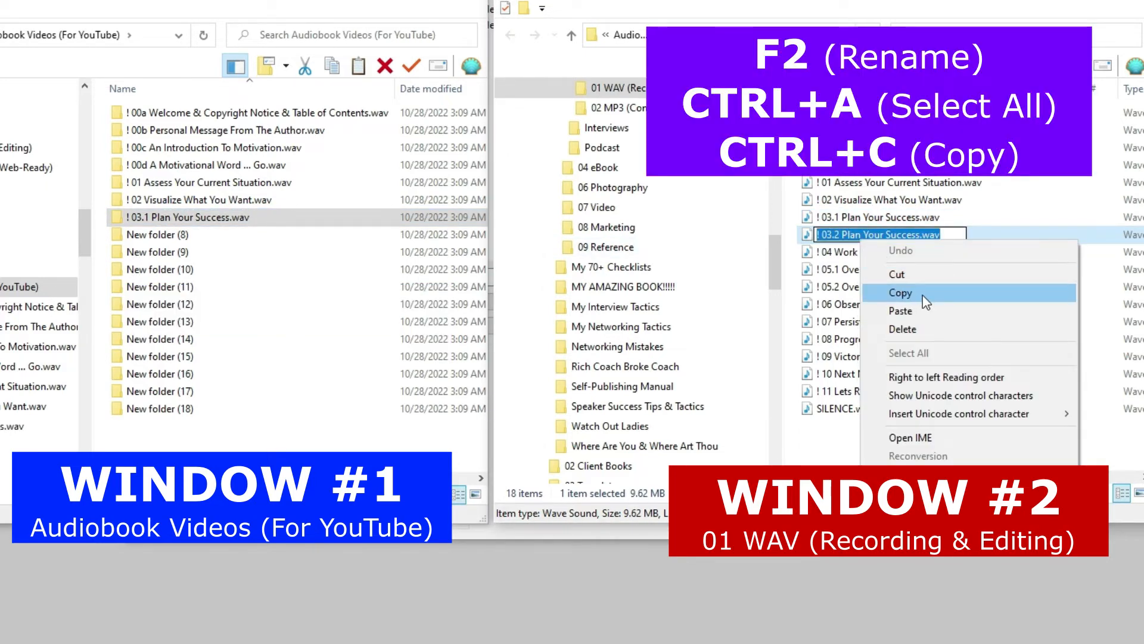
{"action": "left_click", "coordinate": [901, 293]}
Step: Rename New folder (8) as ! 03.2 Plan Your Success.wav using the copied name
{"action": "left_click", "coordinate": [285, 239]}
{"action": "key", "text": "F2"}
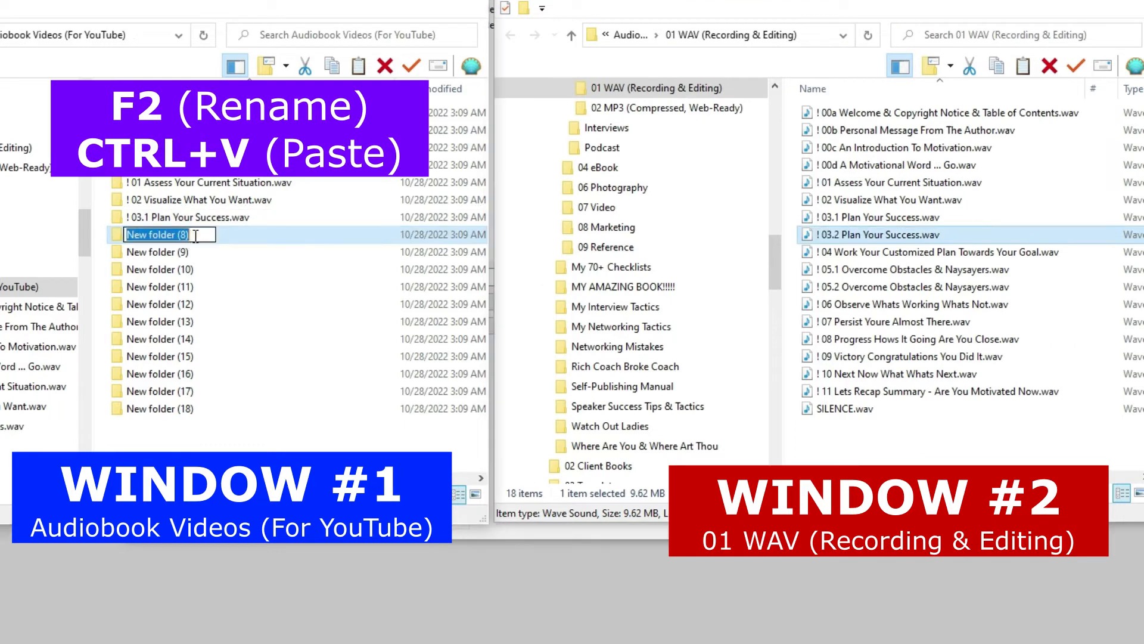
{"action": "key", "text": "ctrl+v"}
{"action": "key", "text": "Return"}
Step: Copy the full name of the ! 04 WAV file and rename New folder (9) as ! 04 Work Your Customized Plan Towards Your Goal.wav
{"action": "left_click", "coordinate": [861, 252]}
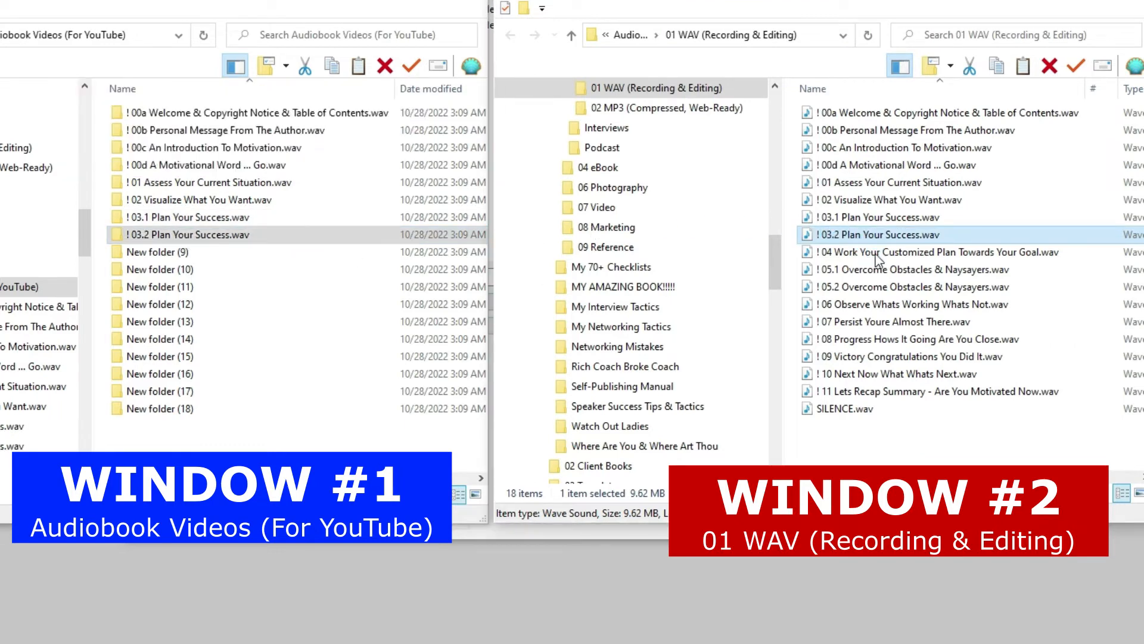
{"action": "key", "text": "F2"}
{"action": "key", "text": "ctrl+a"}
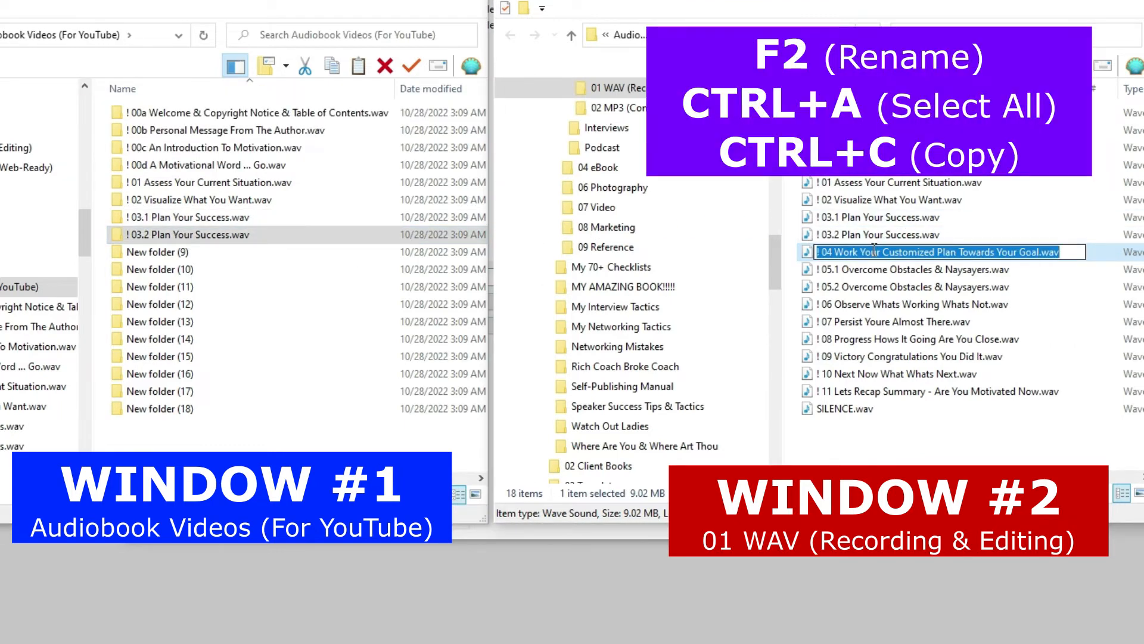
{"action": "right_click", "coordinate": [874, 252]}
{"action": "left_click", "coordinate": [931, 305]}
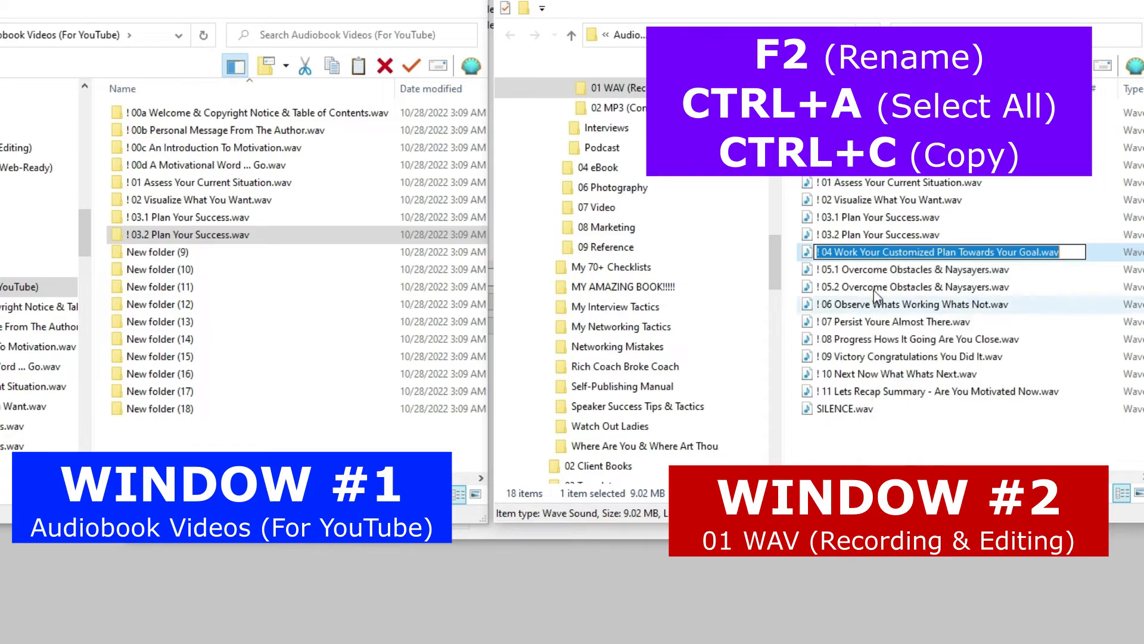
{"action": "left_click", "coordinate": [174, 258]}
{"action": "key", "text": "F2"}
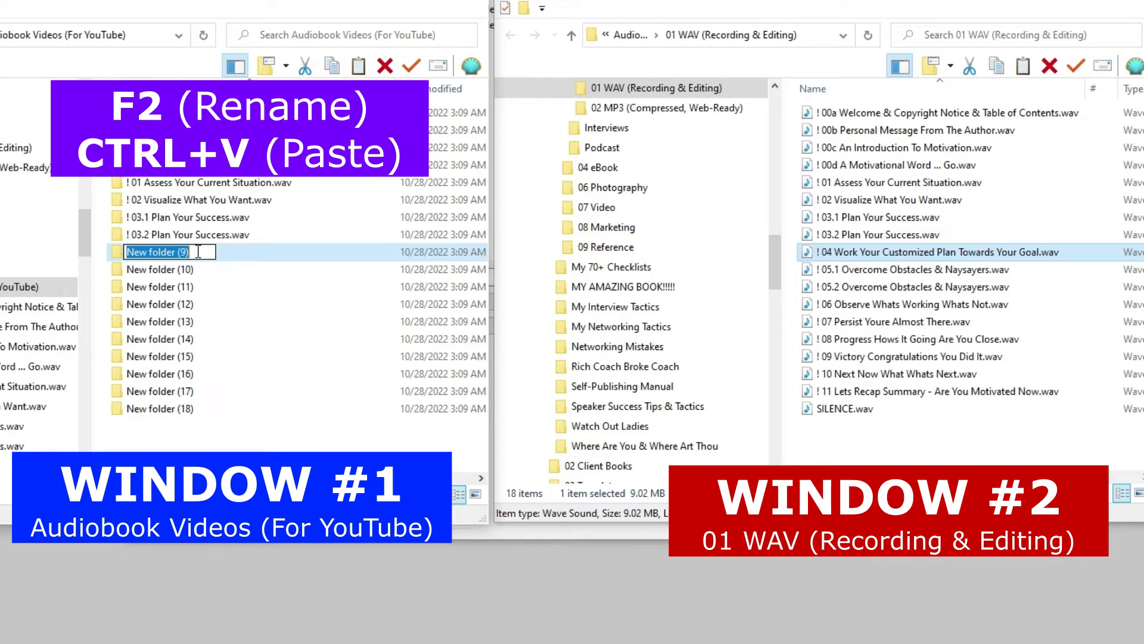
{"action": "key", "text": "ctrl+v"}
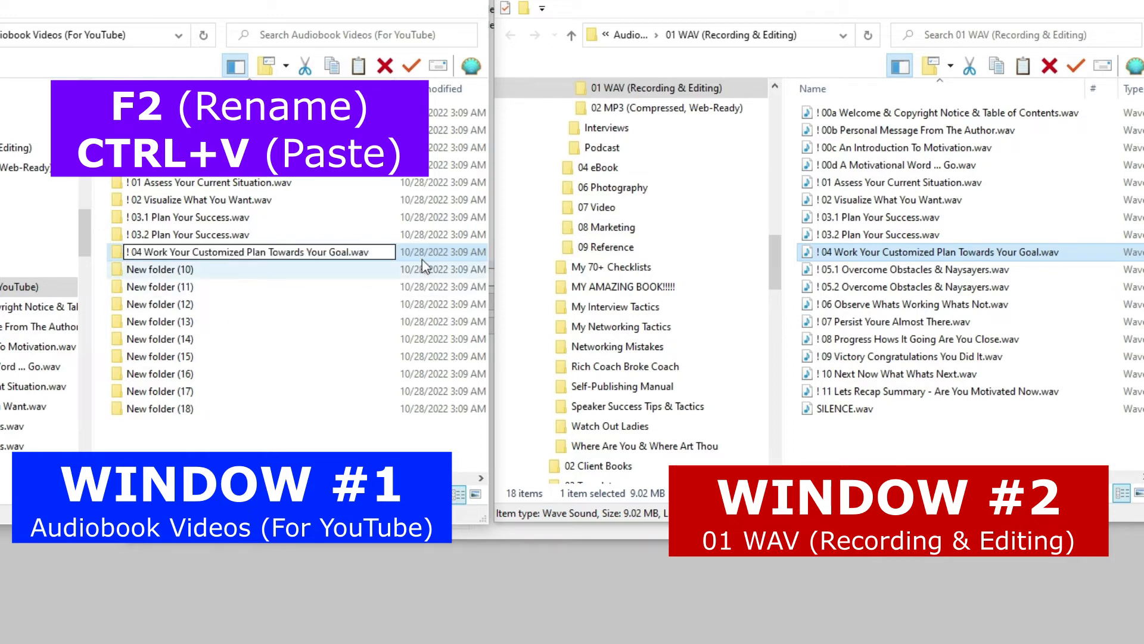
{"action": "key", "text": "Return"}
Step: Copy the full name of the ! 05.1 WAV file and rename New folder (10) as ! 05.1 Overcome Obstacles & Naysayers.wav
{"action": "key", "text": "Down"}
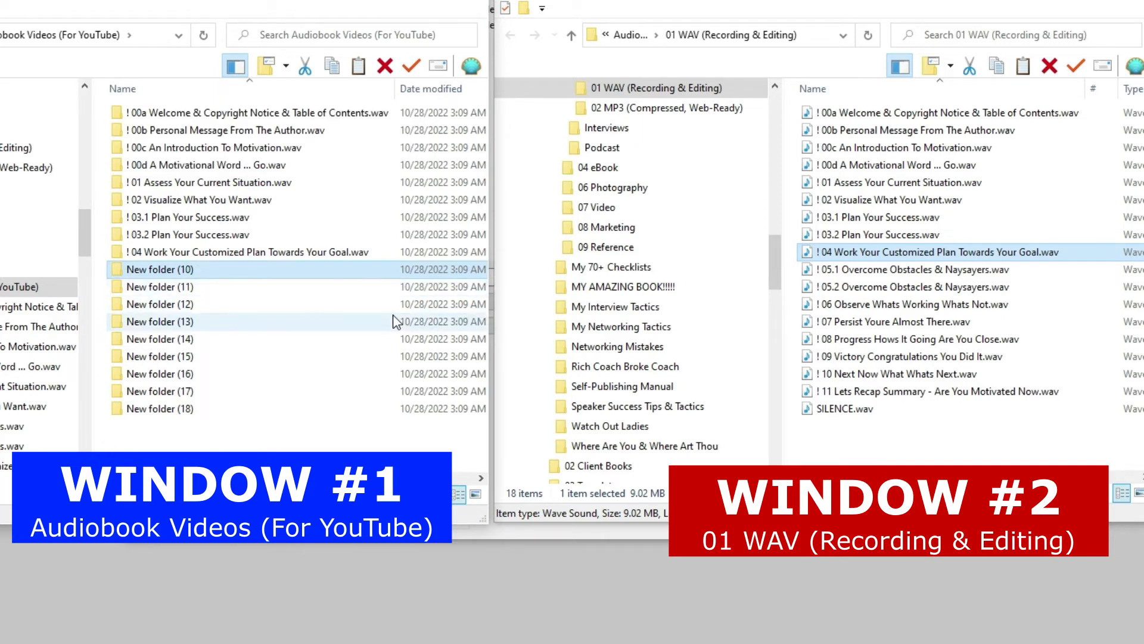
{"action": "left_click", "coordinate": [840, 273]}
{"action": "key", "text": "F2"}
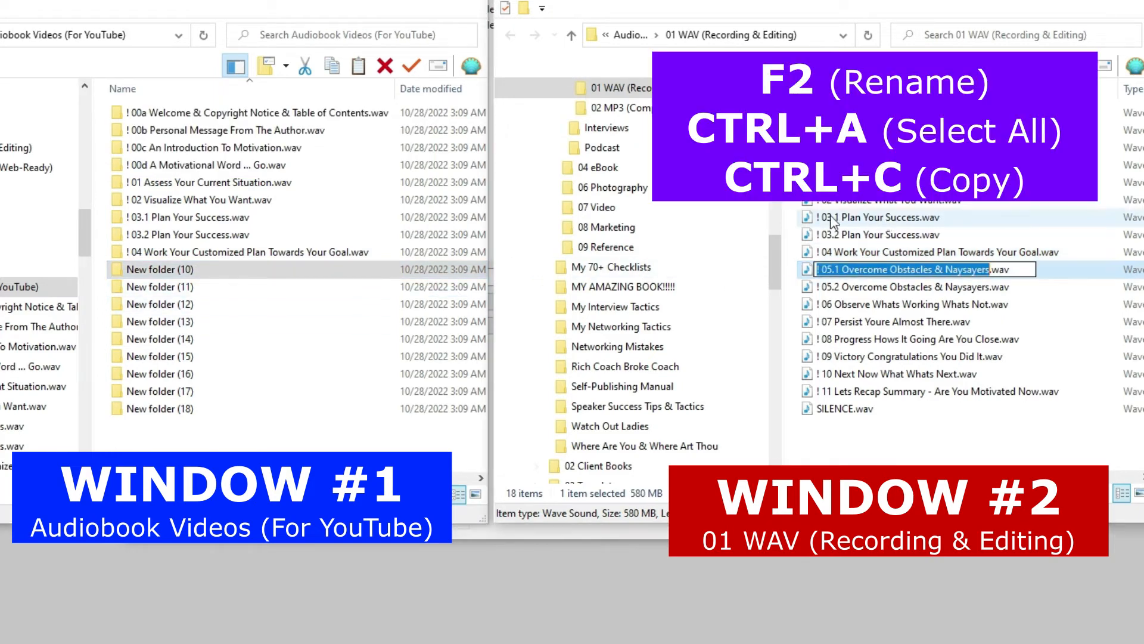
{"action": "key", "text": "ctrl+a"}
{"action": "key", "text": "ctrl+c"}
{"action": "left_click", "coordinate": [180, 275]}
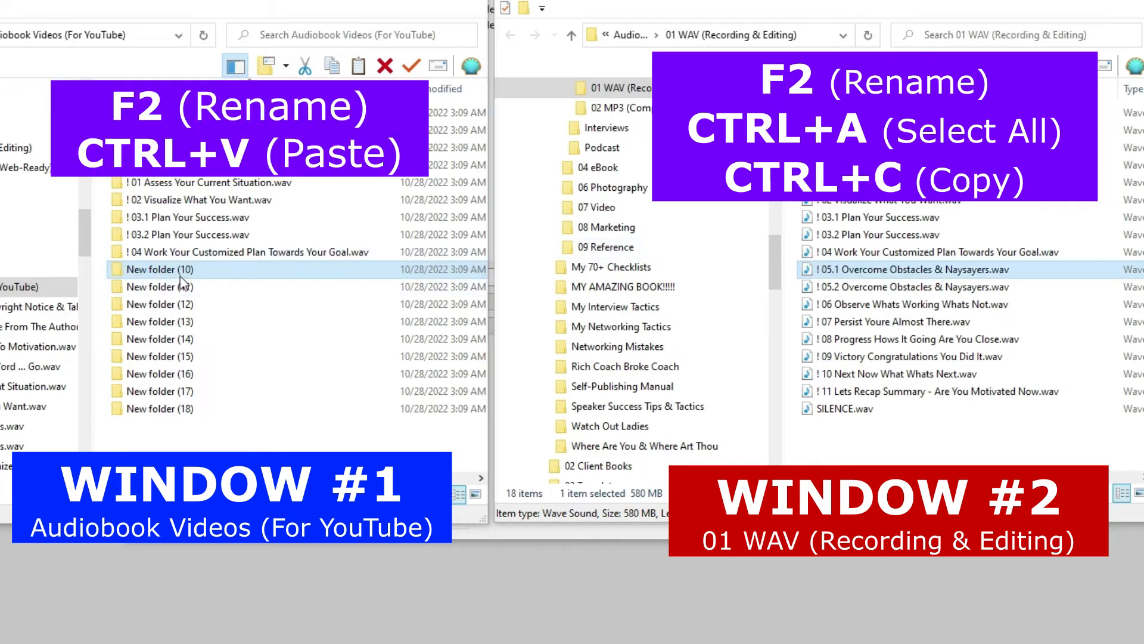
{"action": "key", "text": "F2"}
{"action": "key", "text": "ctrl+v"}
Step: Copy the full name of the ! 05.2 WAV file and rename New folder (11) as ! 05.2 Overcome Obstacles & Naysayers.wav
{"action": "left_click", "coordinate": [896, 292]}
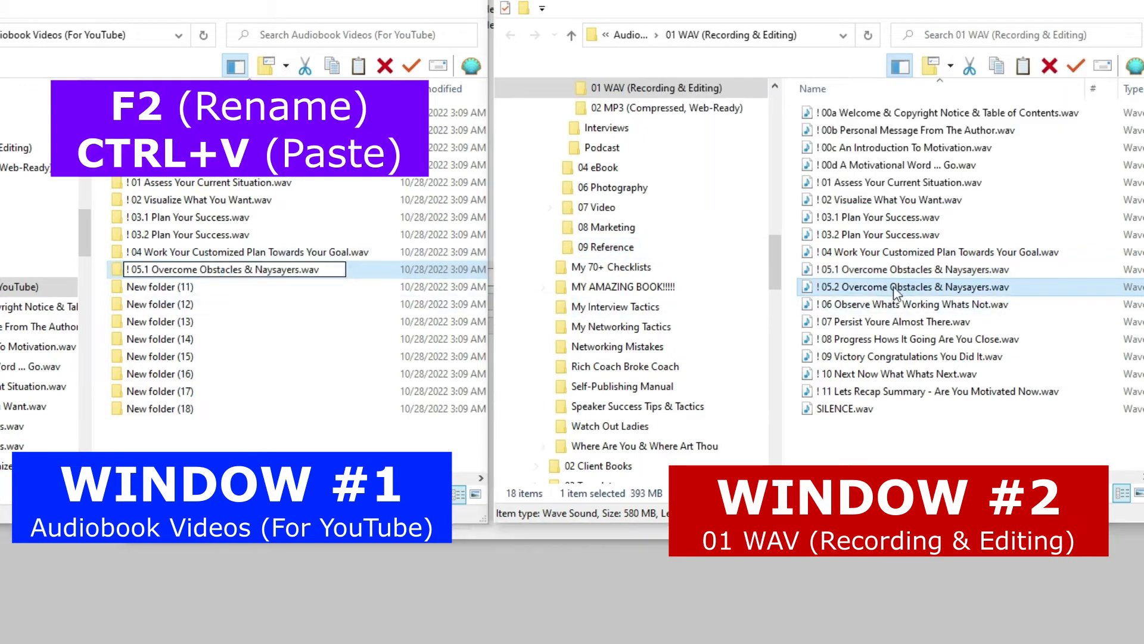
{"action": "key", "text": "F2"}
{"action": "key", "text": "ctrl+a"}
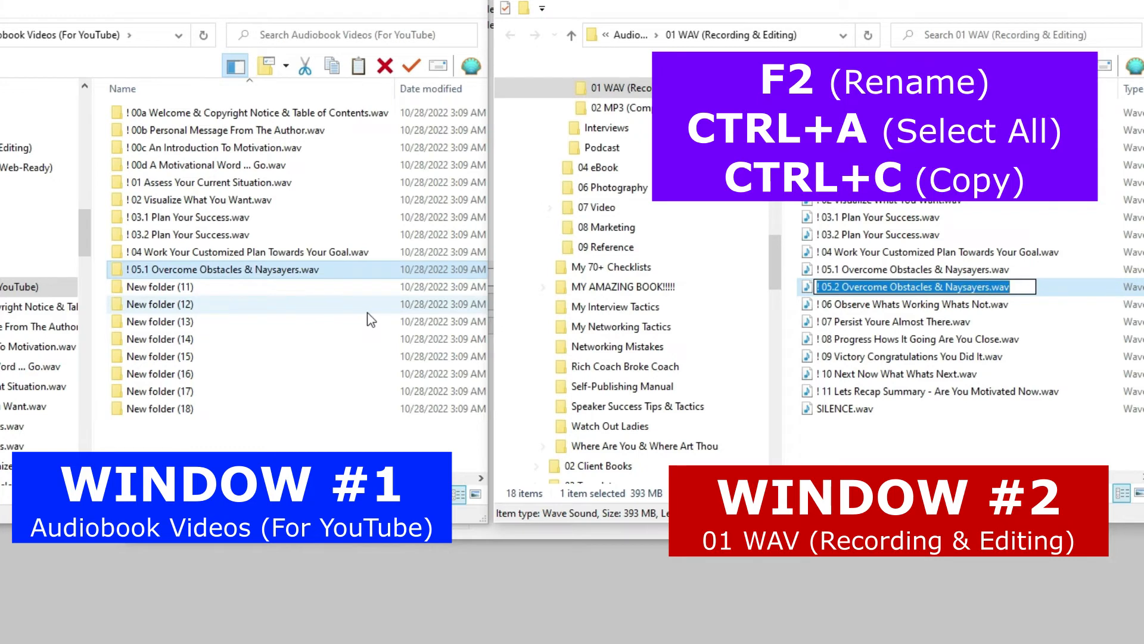
{"action": "key", "text": "ctrl+c"}
{"action": "left_click", "coordinate": [387, 289]}
{"action": "key", "text": "F2"}
{"action": "key", "text": "ctrl+v"}
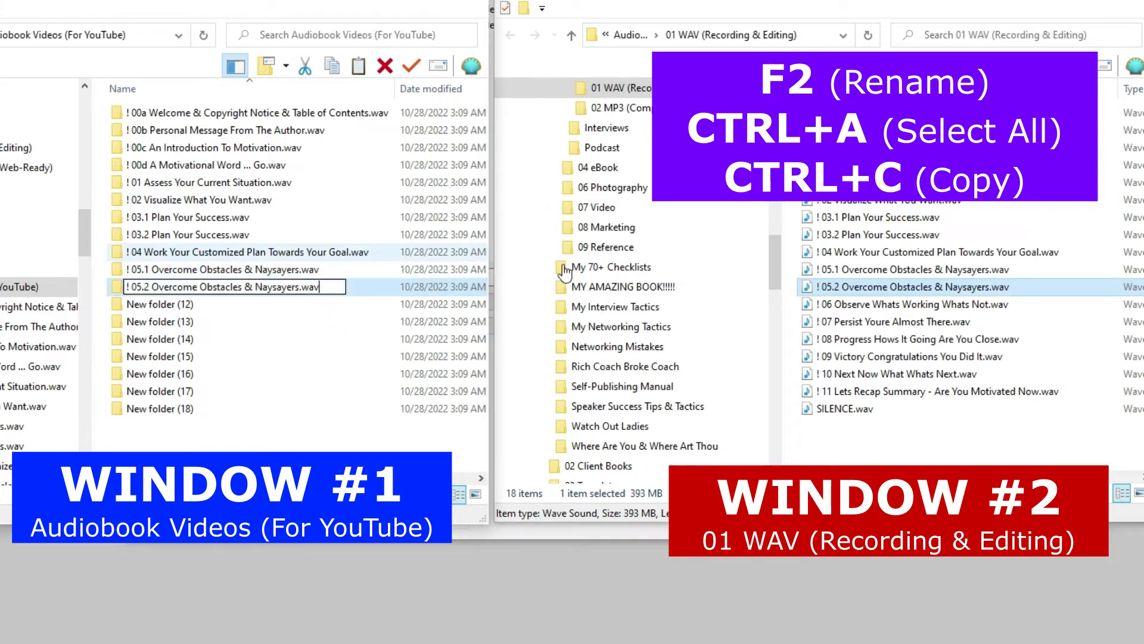
Step: Copy the full name of the ! 06 WAV file and rename New folder (12) as ! 06 Observe Whats Working Whats Not.wav
{"action": "left_click", "coordinate": [882, 304]}
{"action": "key", "text": "F2"}
{"action": "key", "text": "ctrl+a"}
{"action": "key", "text": "ctrl+c"}
{"action": "left_click", "coordinate": [246, 302]}
{"action": "key", "text": "F2"}
{"action": "key", "text": "ctrl+v"}
Step: Copy the full name of the ! 07 WAV file and rename New folder (13) as ! 07 Persist Youre Almost There.wav
{"action": "left_click", "coordinate": [841, 325]}
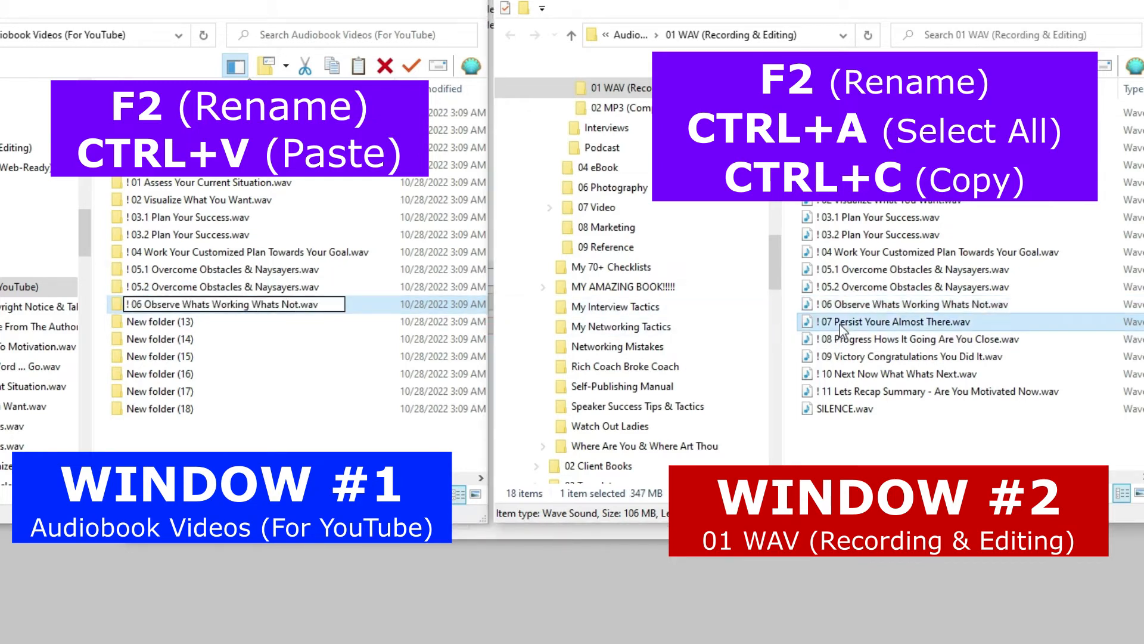
{"action": "key", "text": "F2"}
{"action": "key", "text": "ctrl+a"}
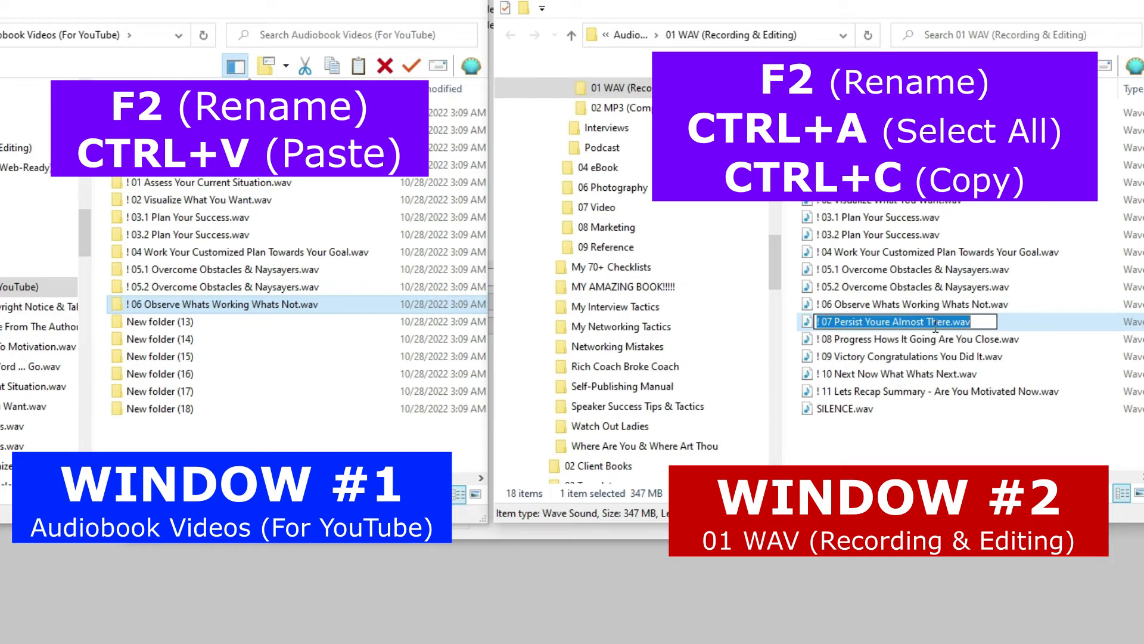
{"action": "key", "text": "ctrl+c"}
{"action": "left_click", "coordinate": [390, 316]}
{"action": "key", "text": "F2"}
{"action": "key", "text": "ctrl+v"}
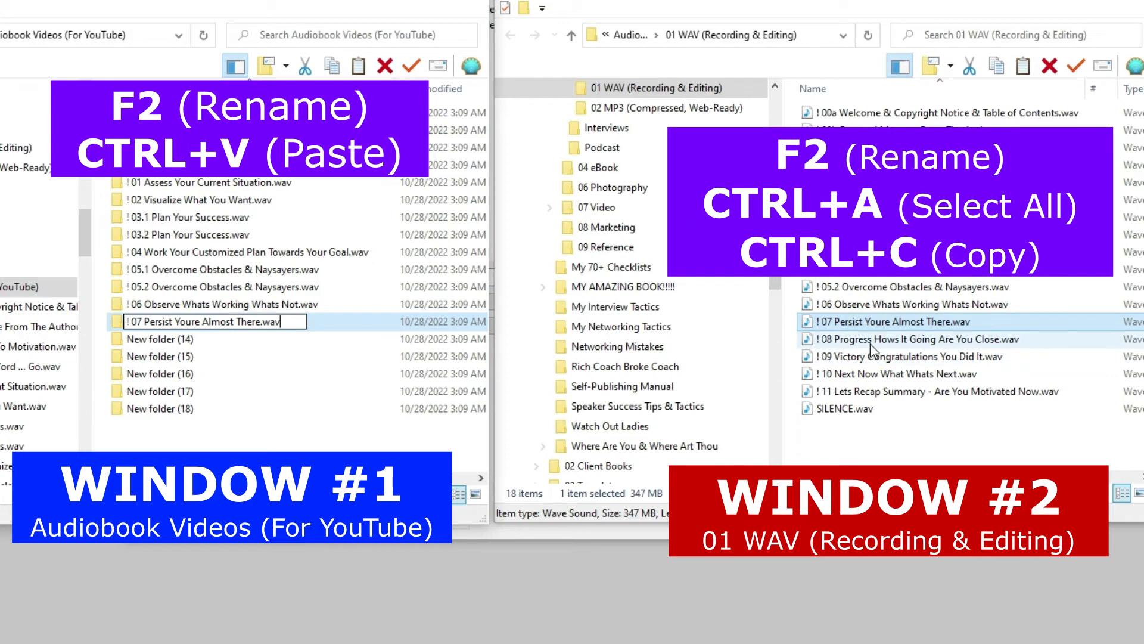
Step: Copy the full name of the ! 08 WAV file and rename New folder (14) as ! 08 Progress Hows It Going Are You Close.wav
{"action": "left_click", "coordinate": [870, 346]}
{"action": "key", "text": "F2"}
{"action": "key", "text": "ctrl+a"}
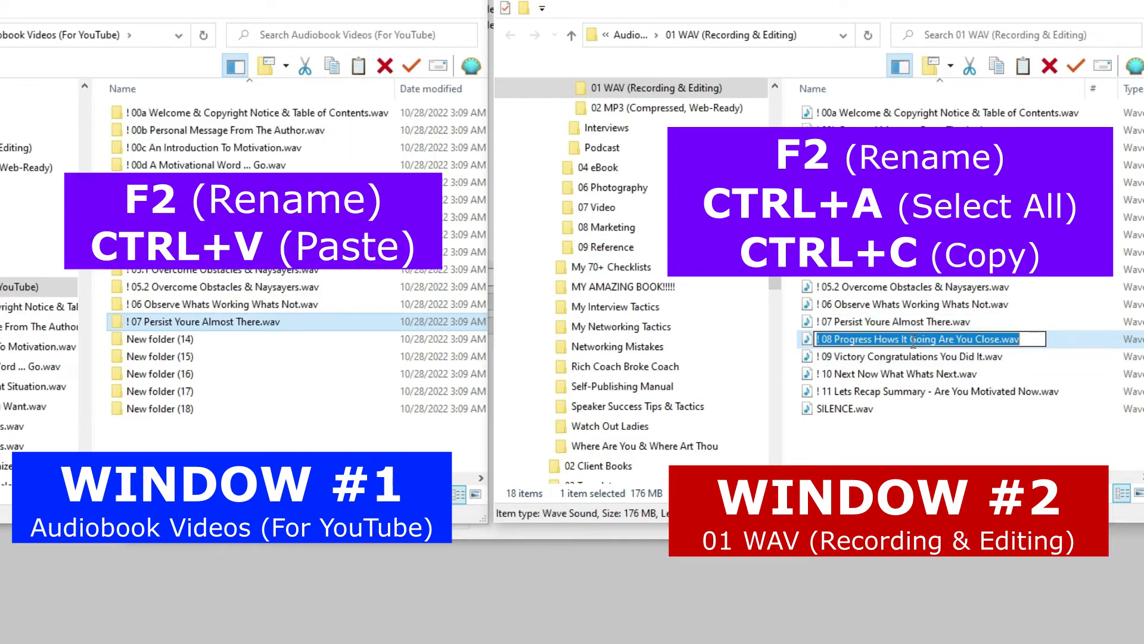
{"action": "key", "text": "ctrl+c"}
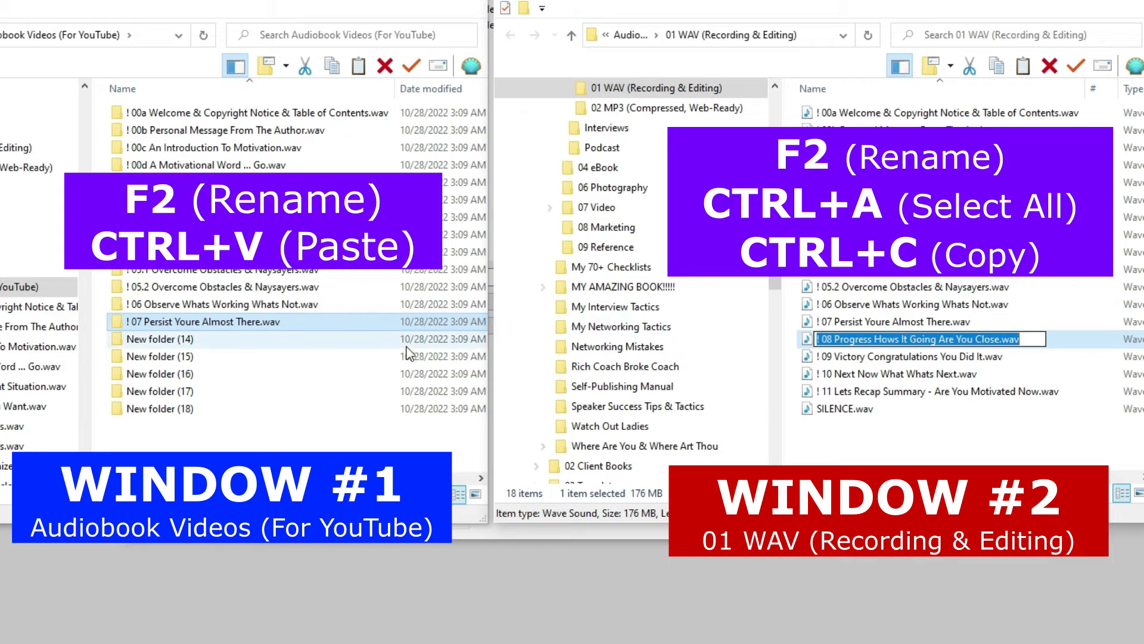
{"action": "left_click", "coordinate": [232, 340]}
{"action": "key", "text": "F2"}
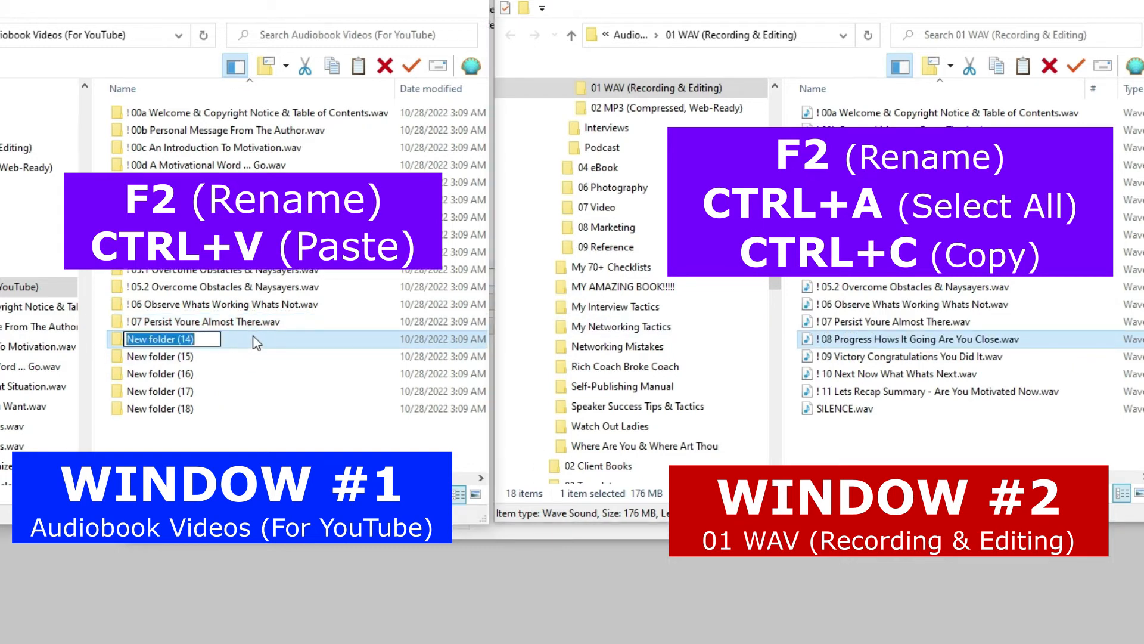
{"action": "key", "text": "ctrl+v"}
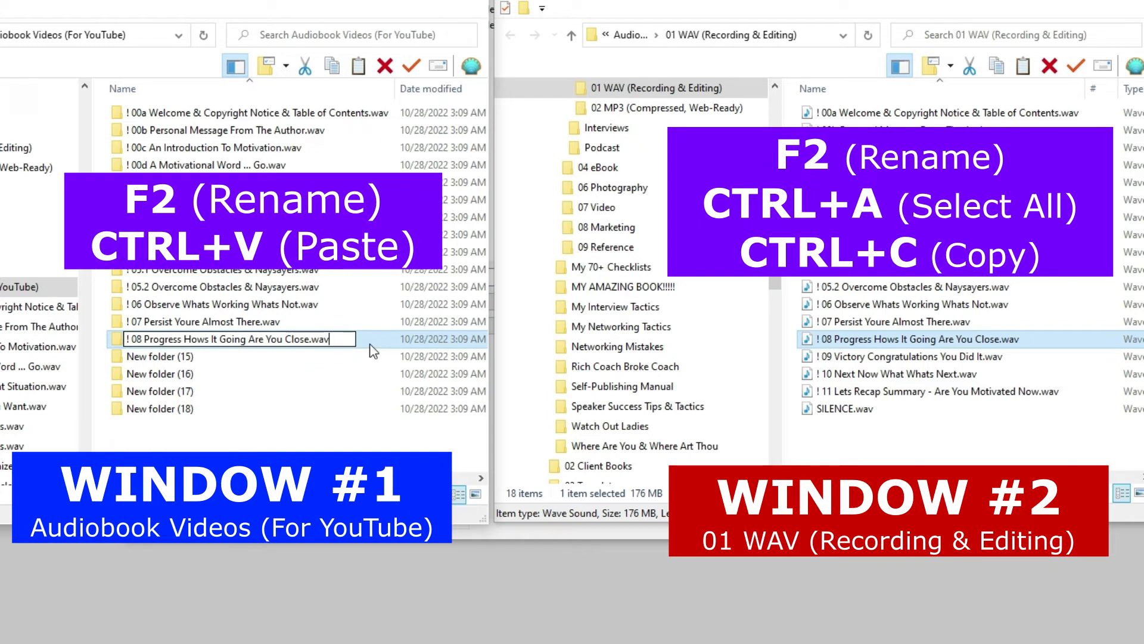
{"action": "key", "text": "Return"}
Step: Copy the full file name of ! 09 Victory Congratulations You Did It.wav in 01 WAV (Recording & Editing), including the extension
{"action": "left_click", "coordinate": [845, 358]}
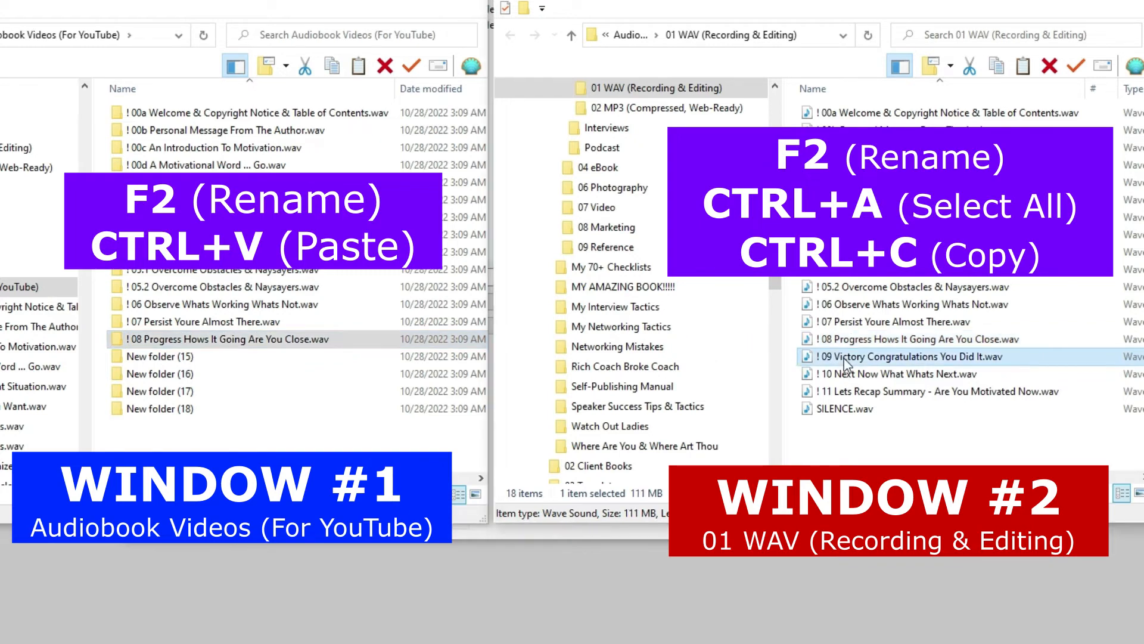
{"action": "right_click", "coordinate": [845, 360]}
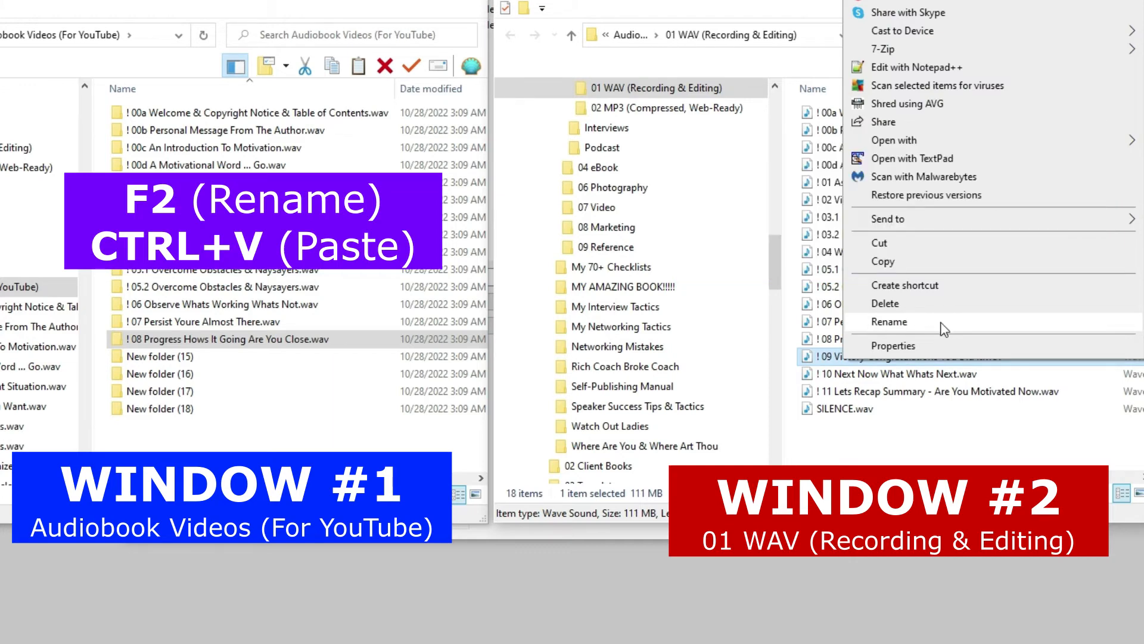
{"action": "left_click", "coordinate": [942, 324]}
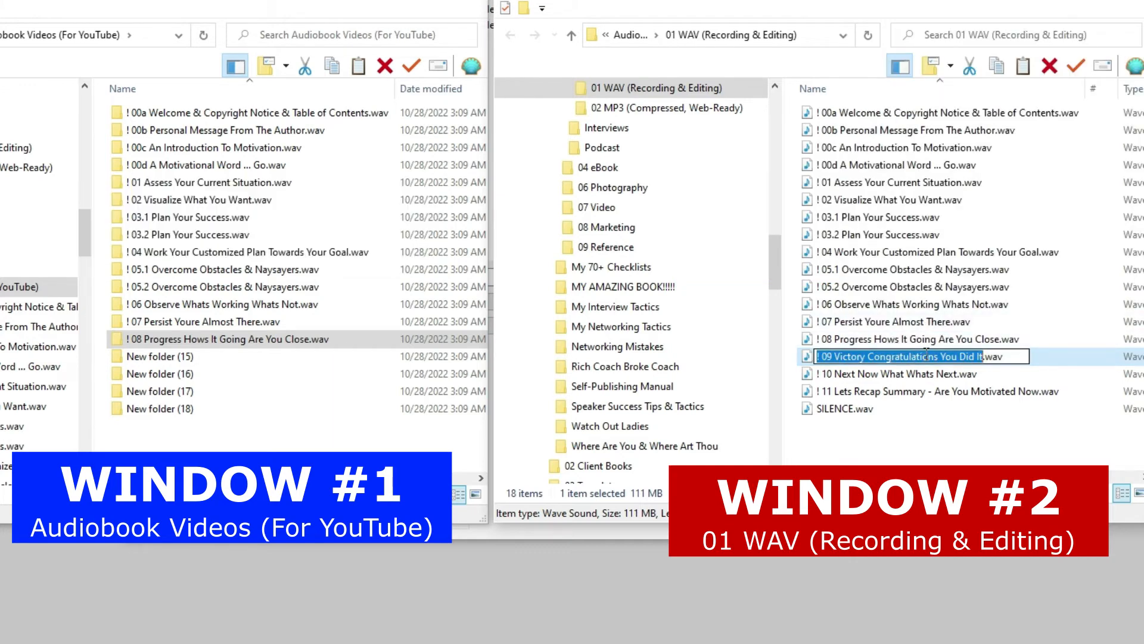
{"action": "left_click", "coordinate": [1008, 355]}
{"action": "key", "text": "ctrl+a"}
{"action": "right_click", "coordinate": [953, 357]}
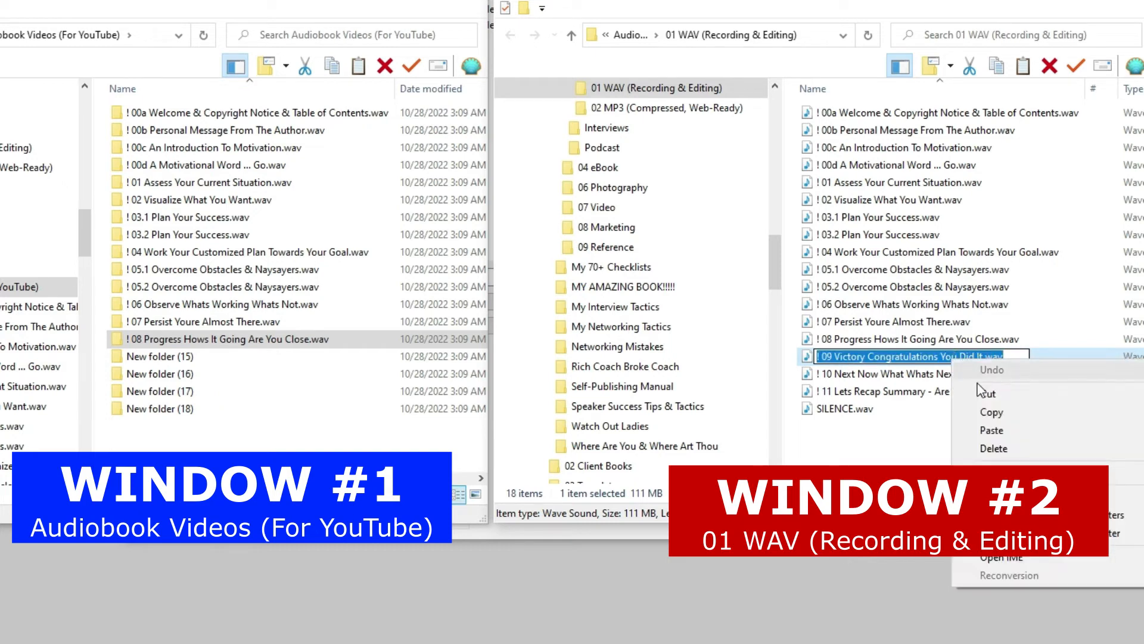
{"action": "left_click", "coordinate": [992, 412]}
Step: Rename New folder (15) as ! 09 Victory Congratulations You Did It.wav using the copied name
{"action": "left_click", "coordinate": [223, 355]}
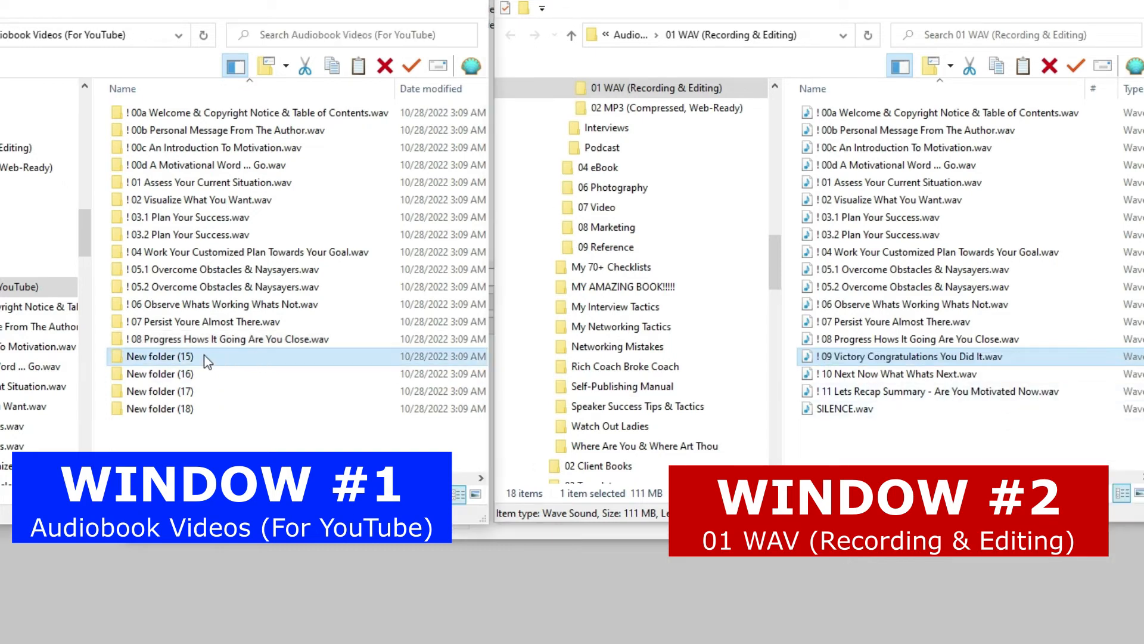
{"action": "right_click", "coordinate": [219, 358]}
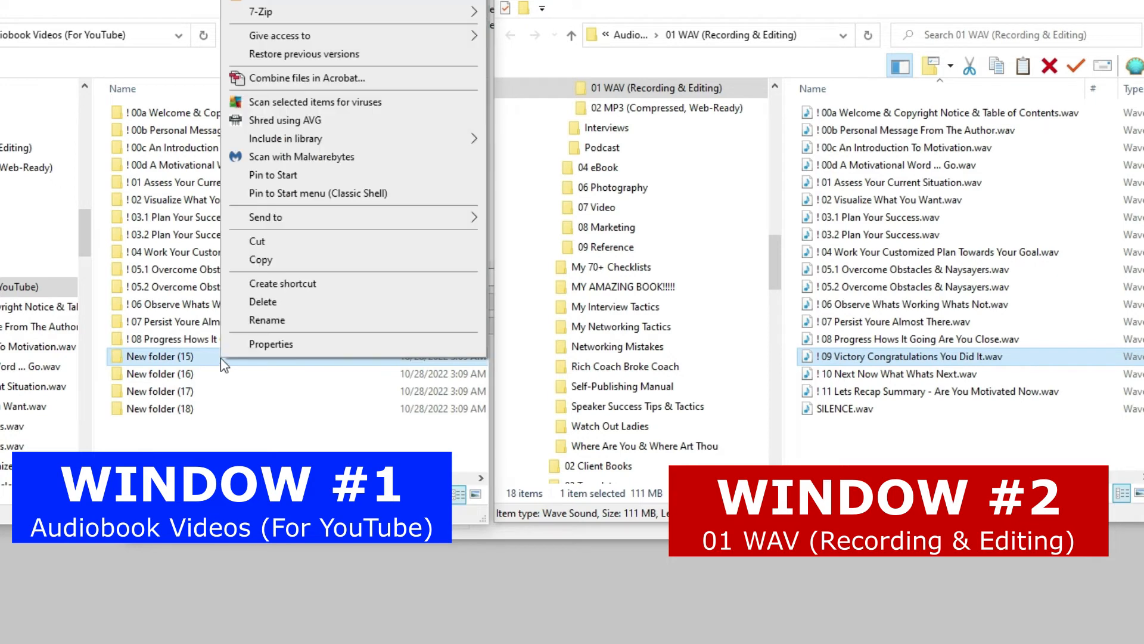
{"action": "left_click", "coordinate": [268, 320]}
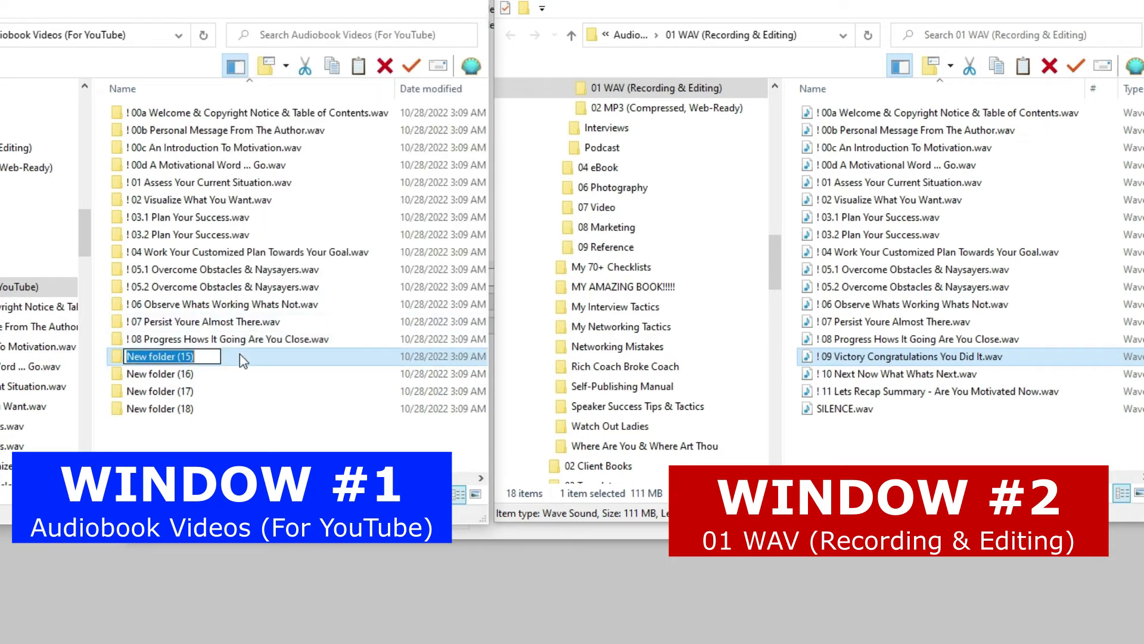
{"action": "right_click", "coordinate": [203, 357]}
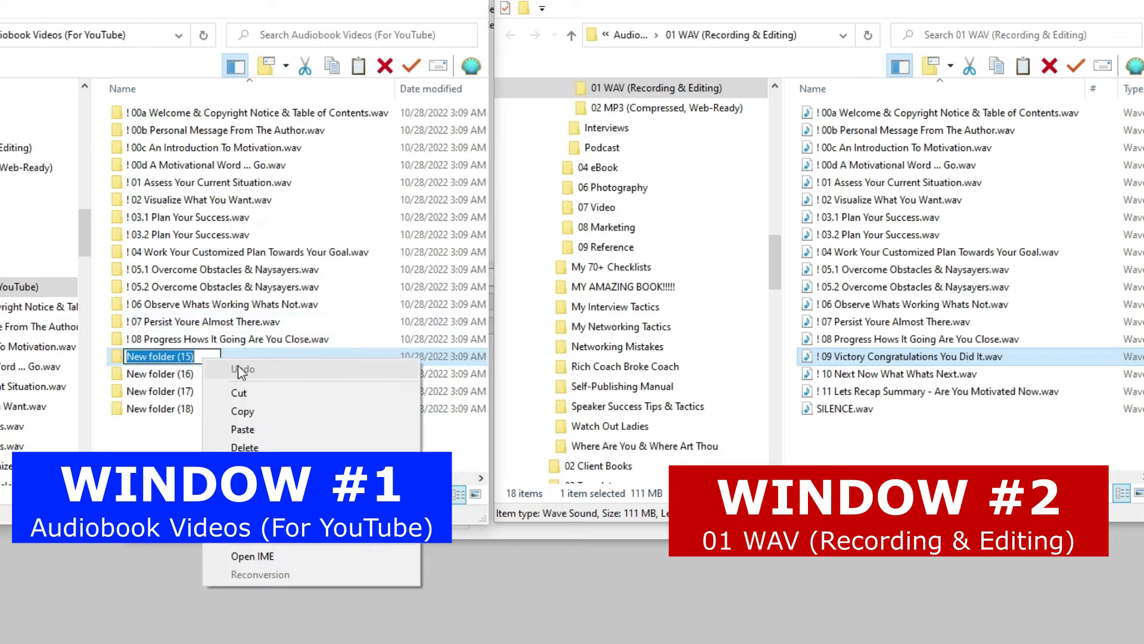
{"action": "left_click", "coordinate": [298, 431]}
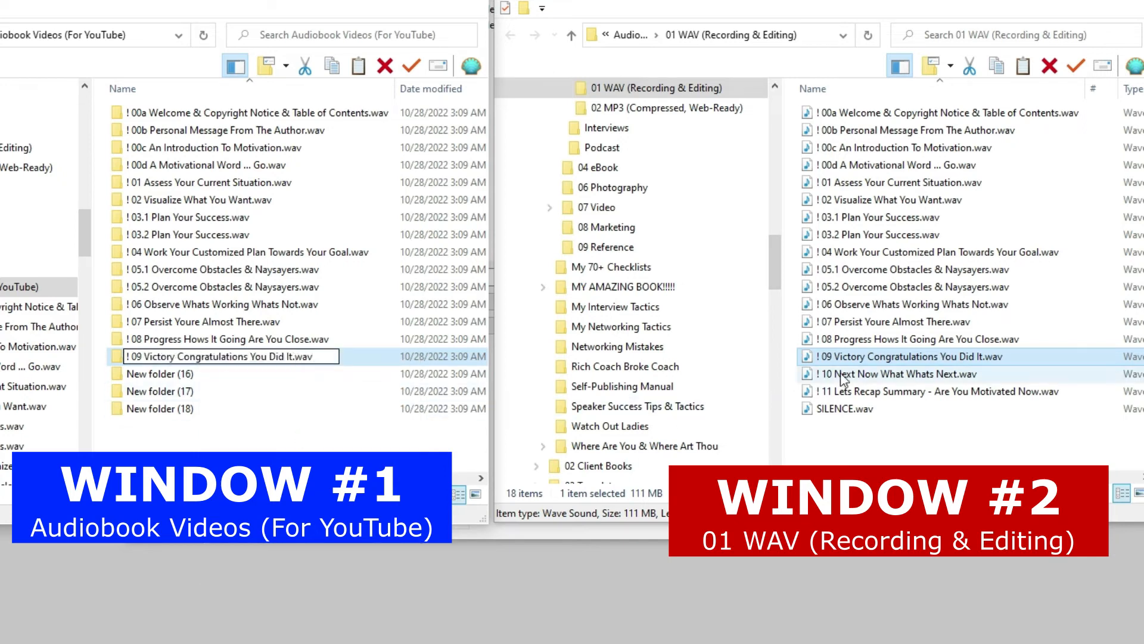
Step: Copy the full name of the ! 10 WAV file and rename New folder (16) as ! 10 Next Now What Whats Next.wav
{"action": "left_click", "coordinate": [877, 376]}
{"action": "left_click", "coordinate": [894, 374]}
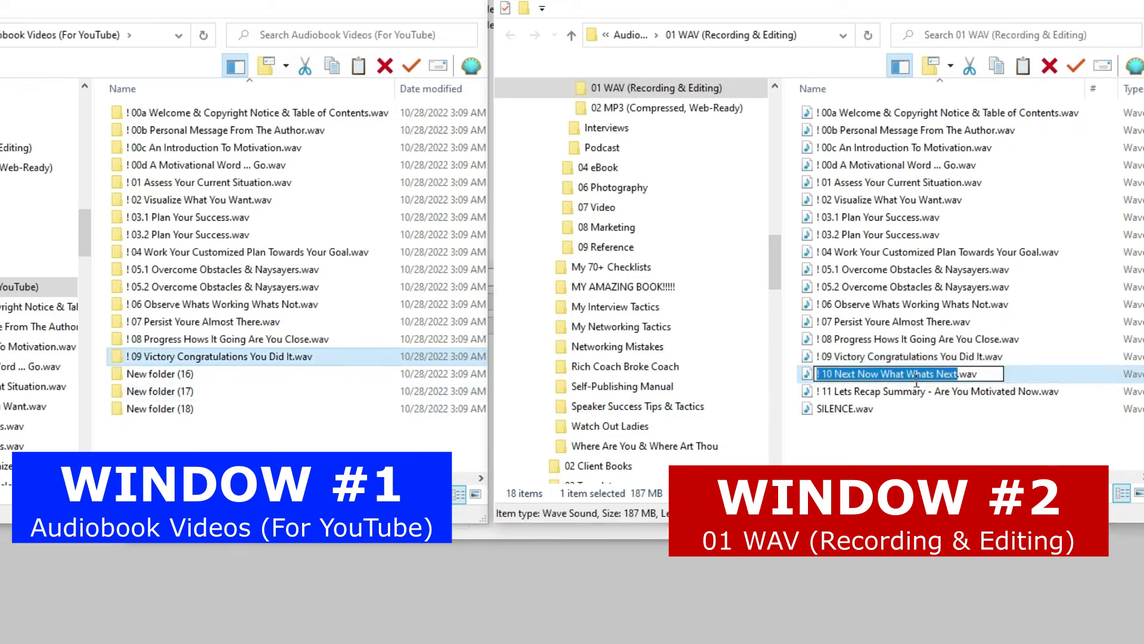
{"action": "left_click", "coordinate": [242, 376]}
{"action": "key", "text": "F2"}
{"action": "key", "text": "ctrl+v"}
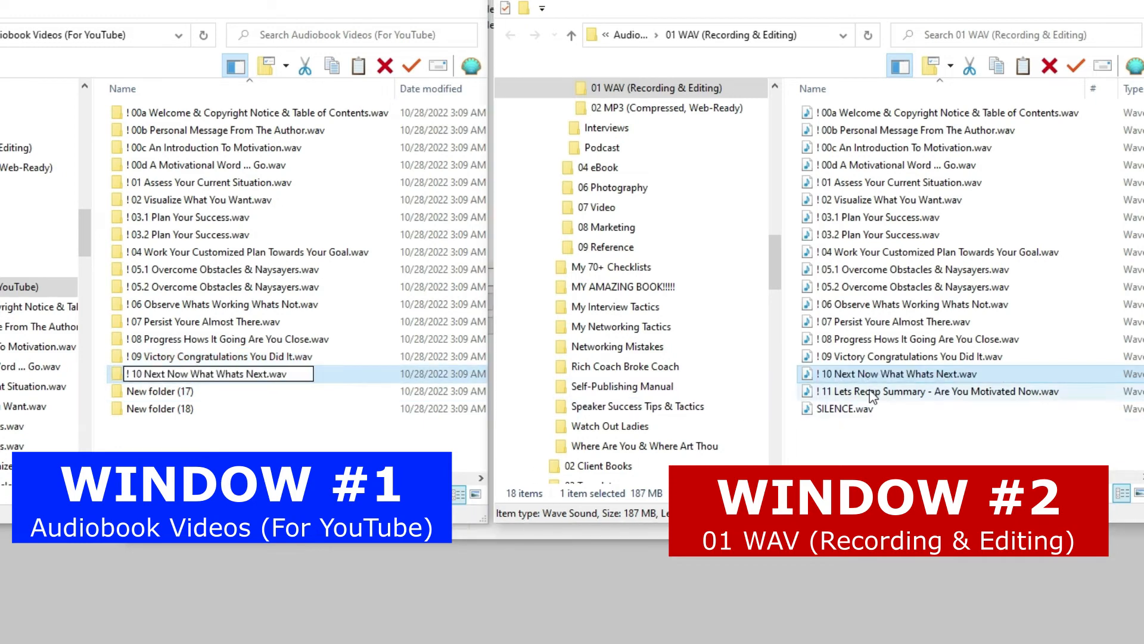
Step: Open the name of ! 11 Lets Recap Summary - Are You Motivated Now.wav in 01 WAV (Recording & Editing) for editing
{"action": "left_click", "coordinate": [871, 394]}
{"action": "right_click", "coordinate": [872, 393]}
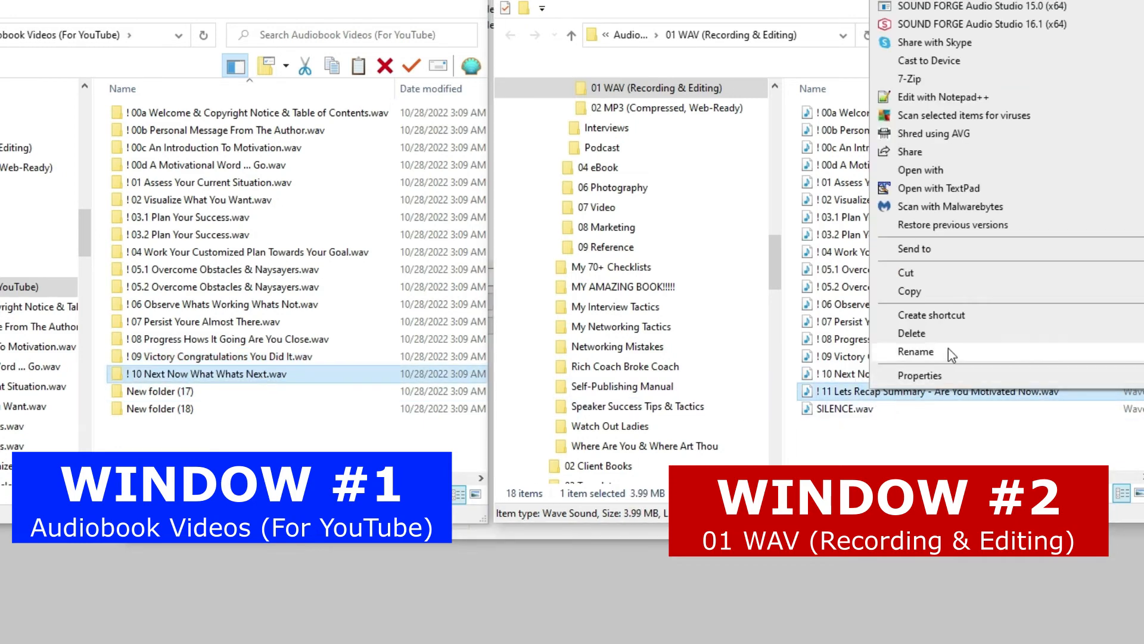
{"action": "left_click", "coordinate": [981, 351]}
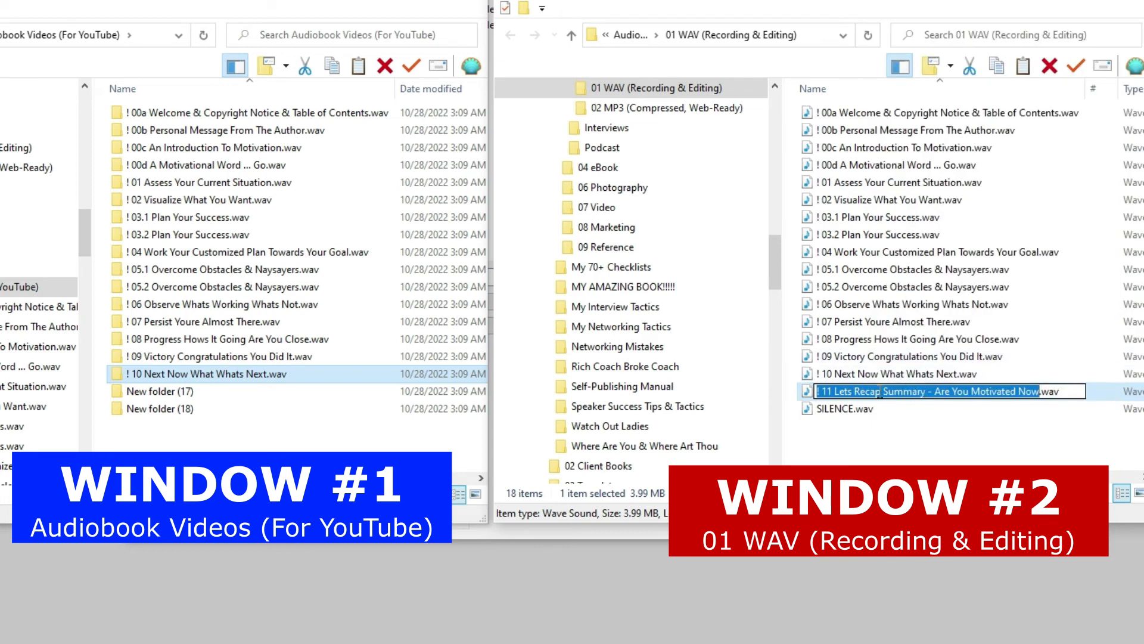
{"action": "left_click_drag", "start_coordinate": [882, 392], "coordinate": [855, 396]}
{"action": "key", "text": "Caps_Lock"}
{"action": "type", "text": "RRRR"}
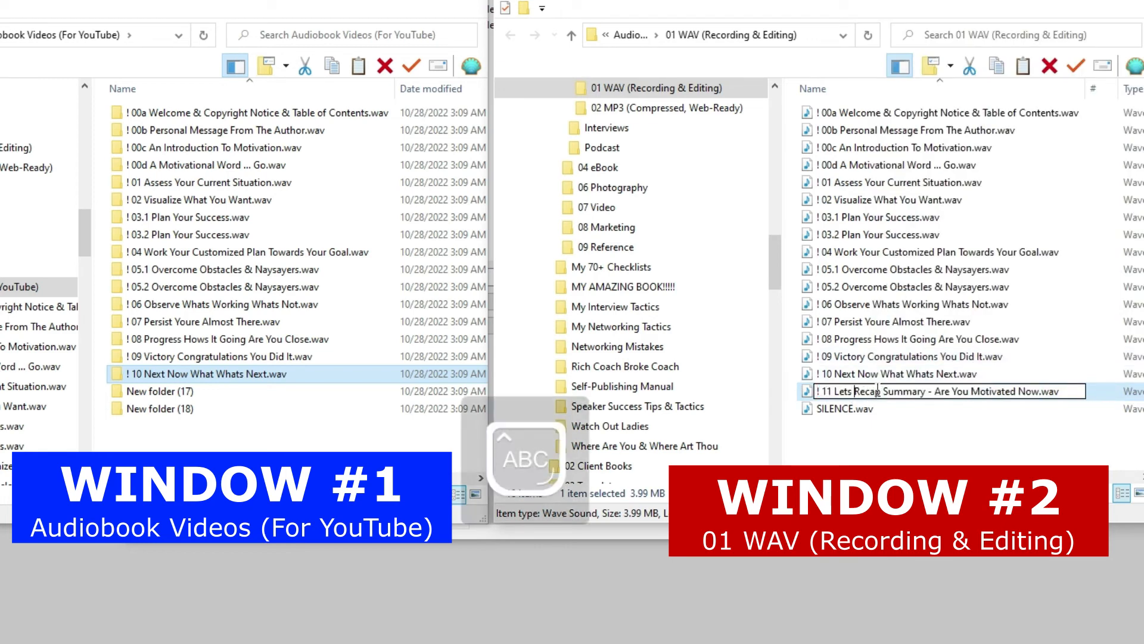
{"action": "key", "text": "BackSpace"}
{"action": "key", "text": "BackSpace"}
{"action": "key", "text": "BackSpace"}
{"action": "key", "text": "BackSpace"}
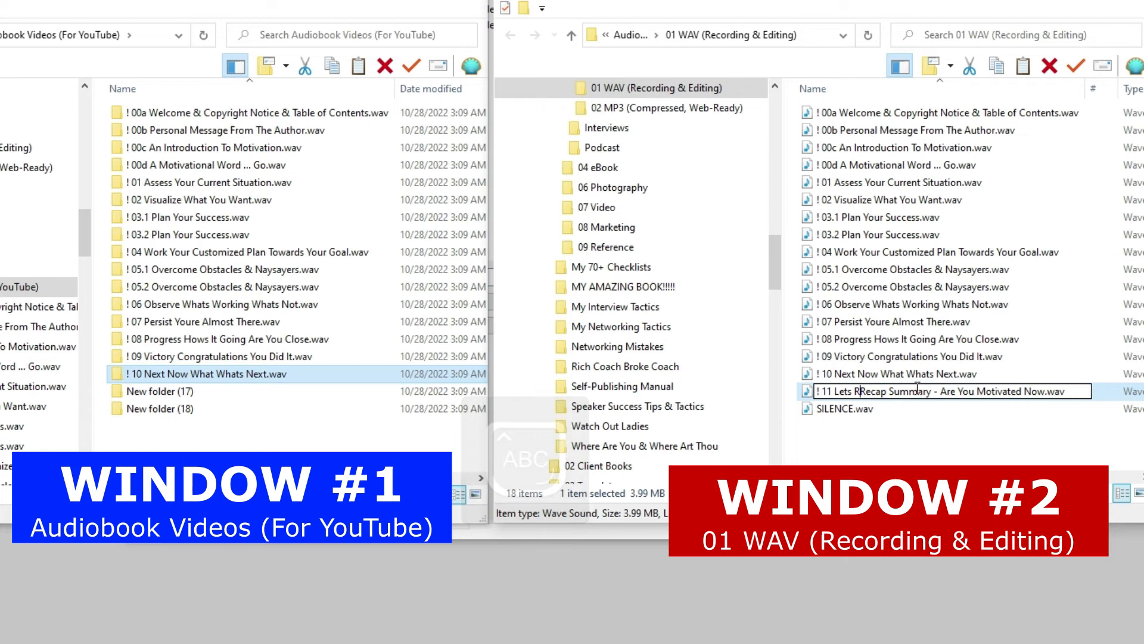
Step: Copy the full name of the ! 11 WAV file and rename New folder (17) as ! 11 Lets Recap Summary - Are You Motivated Now.wav
{"action": "key", "text": "ctrl+a"}
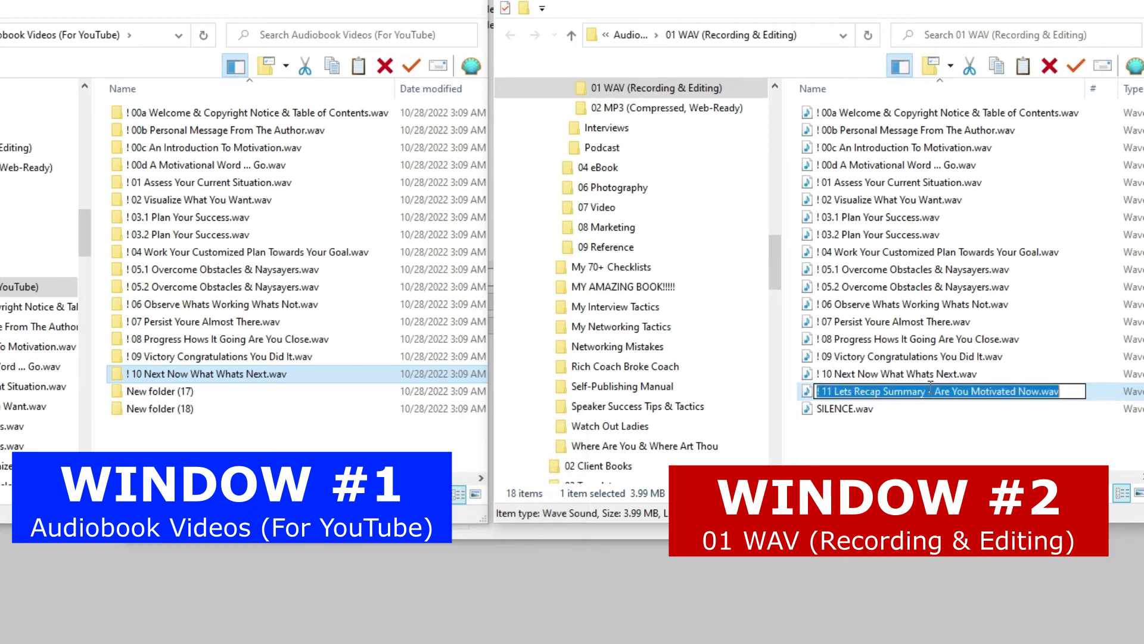
{"action": "right_click", "coordinate": [967, 386]}
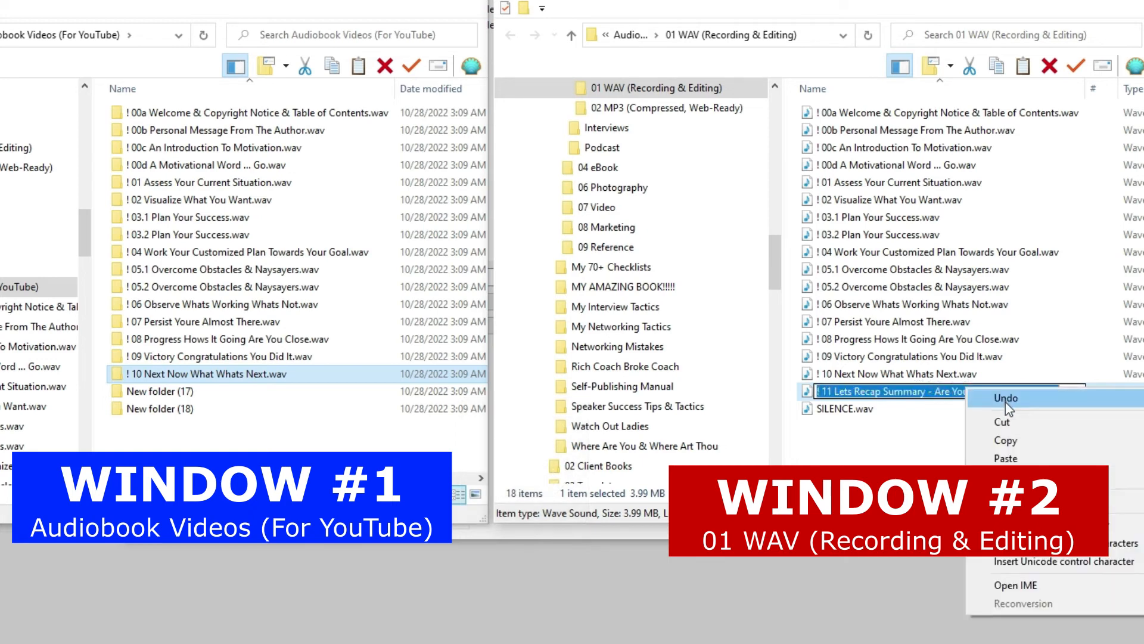
{"action": "left_click", "coordinate": [1021, 439]}
{"action": "left_click", "coordinate": [235, 392]}
{"action": "key", "text": "F2"}
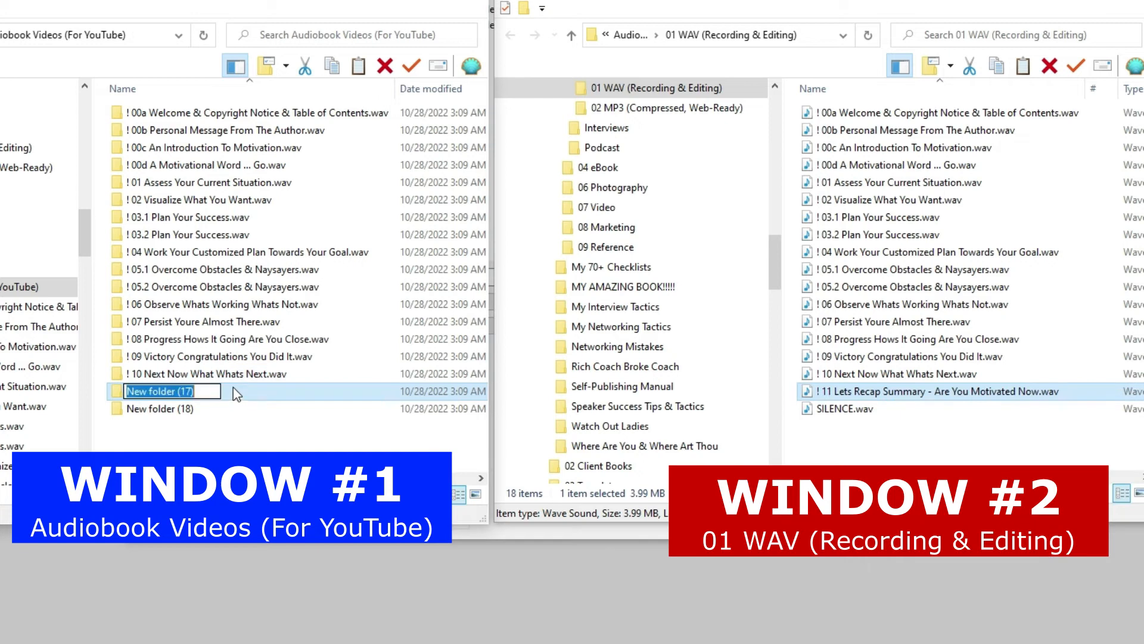
{"action": "key", "text": "ctrl+v"}
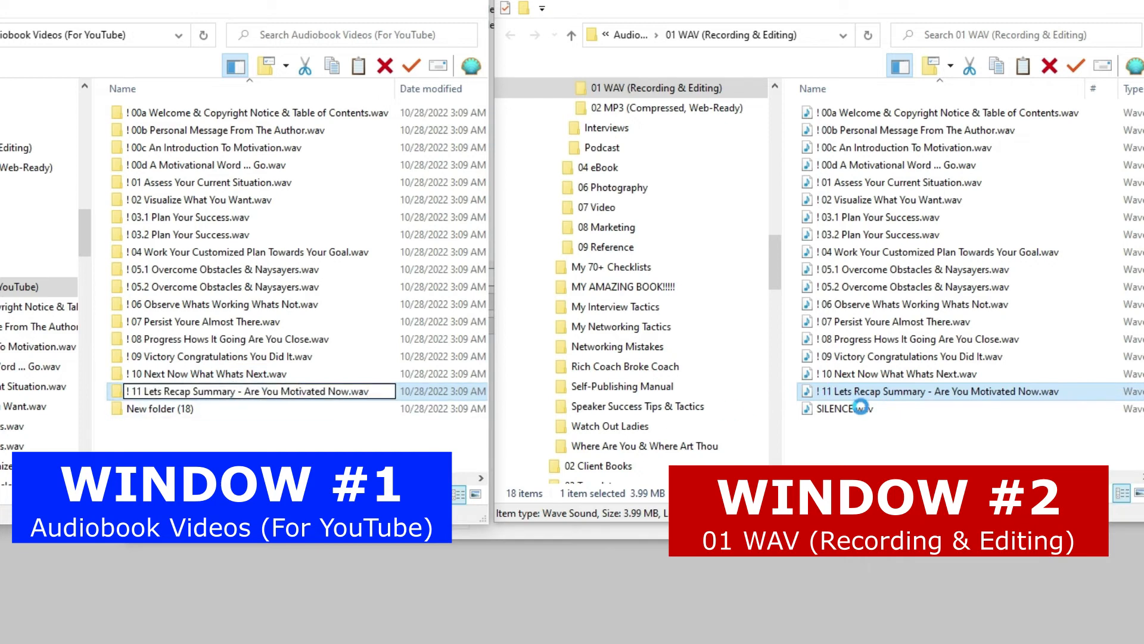
{"action": "key", "text": "Return"}
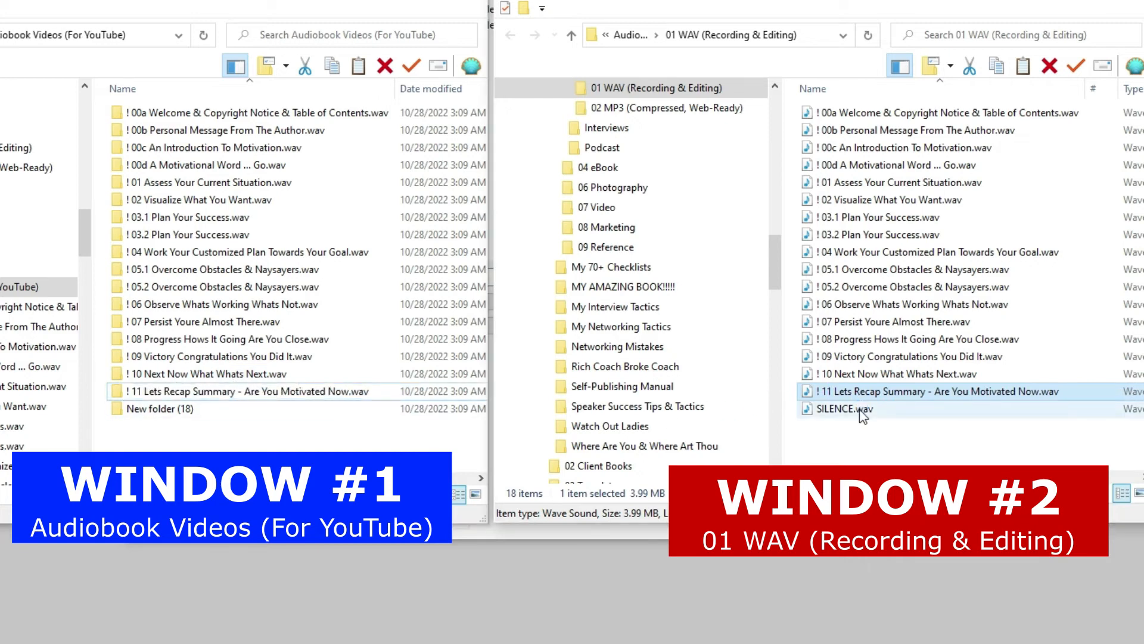
Step: Check SILENCE.wav in 01 WAV (Recording & Editing) and delete the unneeded New folder (18) from Audiobook Videos (For YouTube)
{"action": "left_click", "coordinate": [863, 414]}
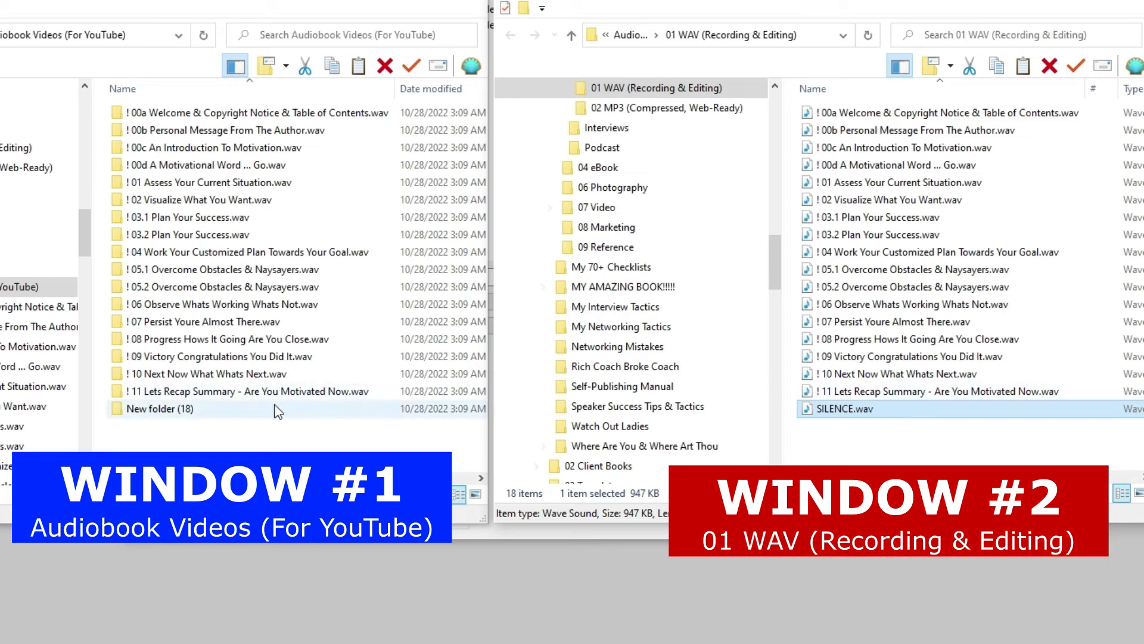
{"action": "left_click", "coordinate": [159, 413]}
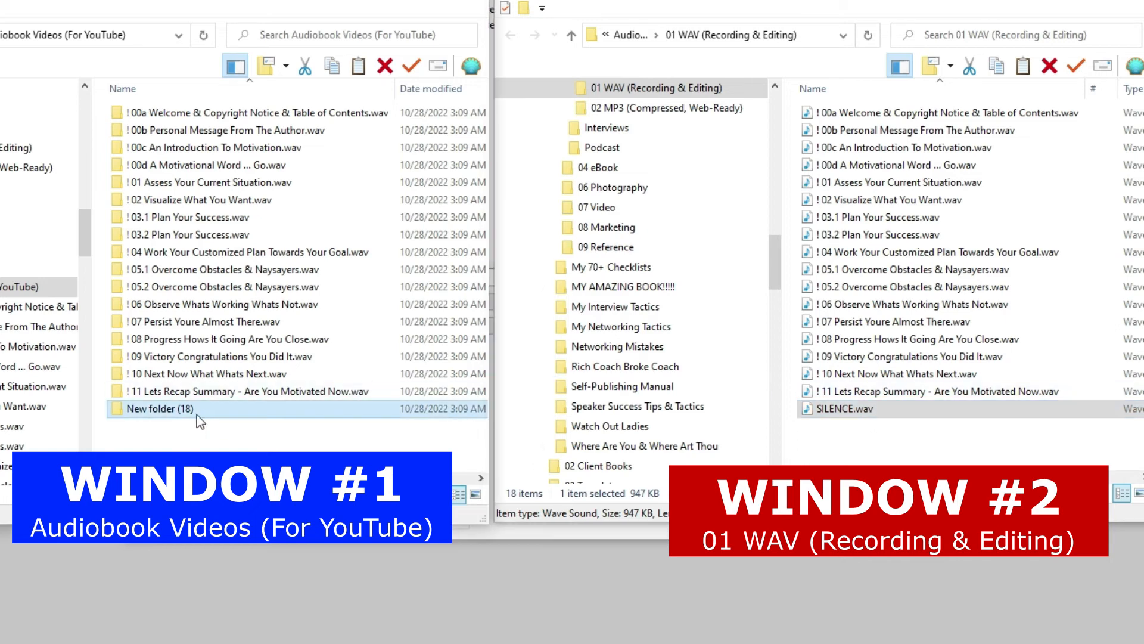
{"action": "right_click", "coordinate": [199, 411]}
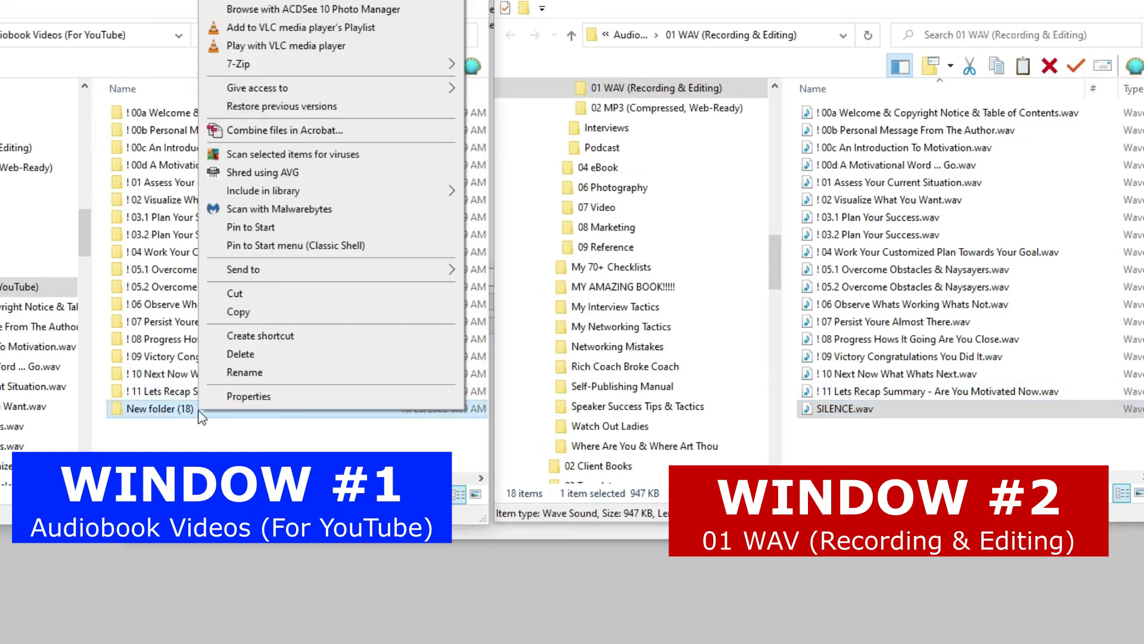
{"action": "left_click", "coordinate": [300, 355]}
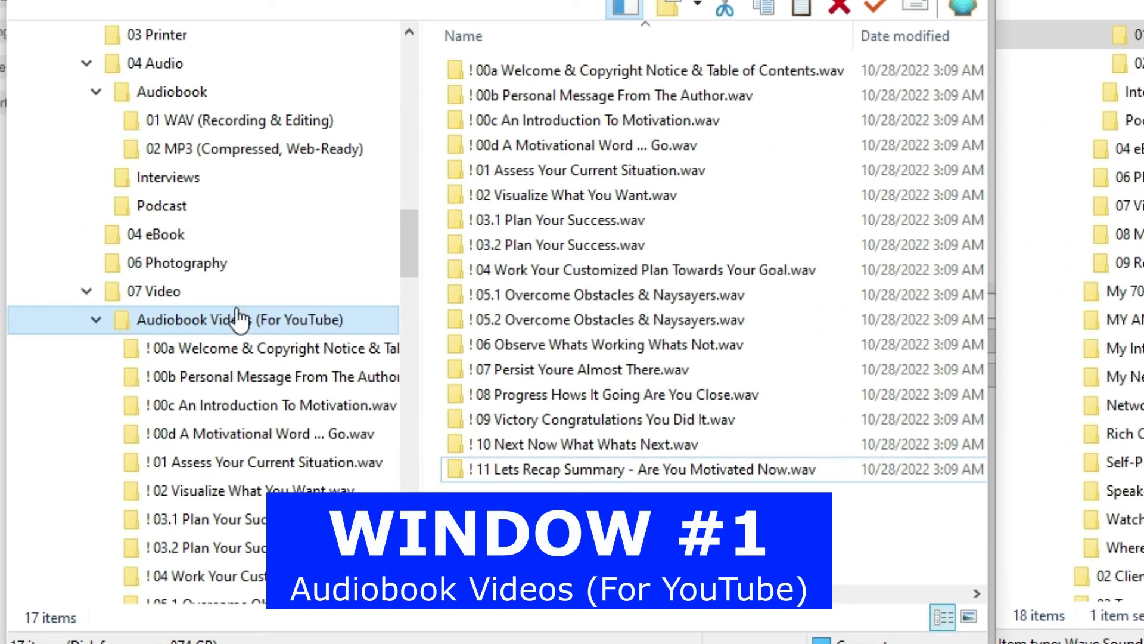
Step: Go up through 07 Video to the Motivate Yourself To Succeed folder and review its subfolders from 01 Covers to 06 Photography
{"action": "left_click", "coordinate": [177, 296]}
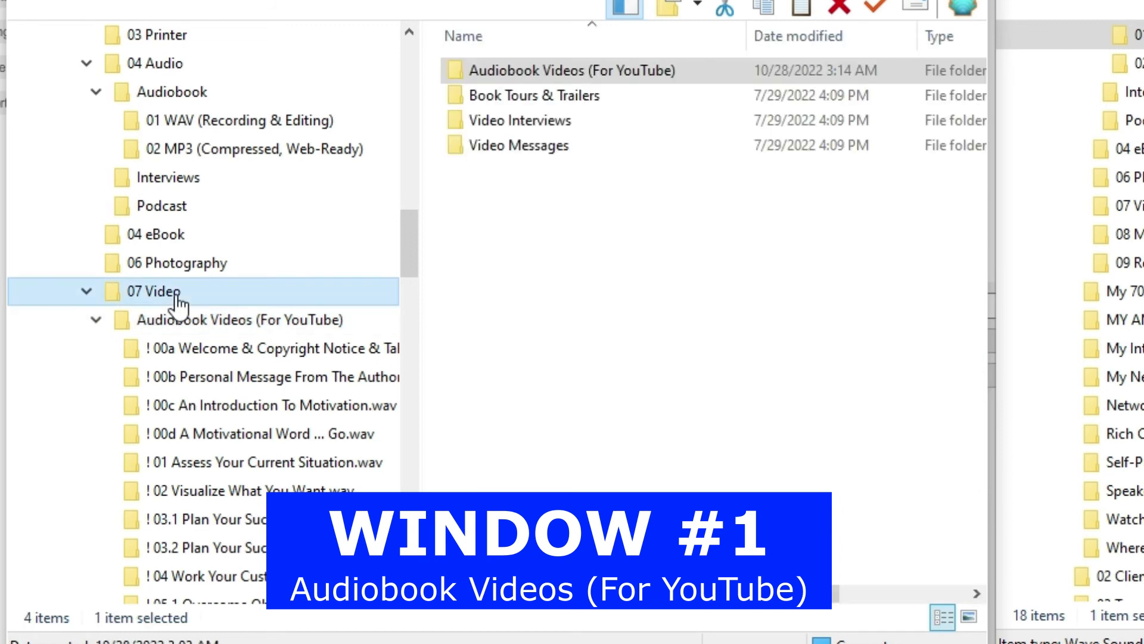
{"action": "left_click", "coordinate": [134, 2]}
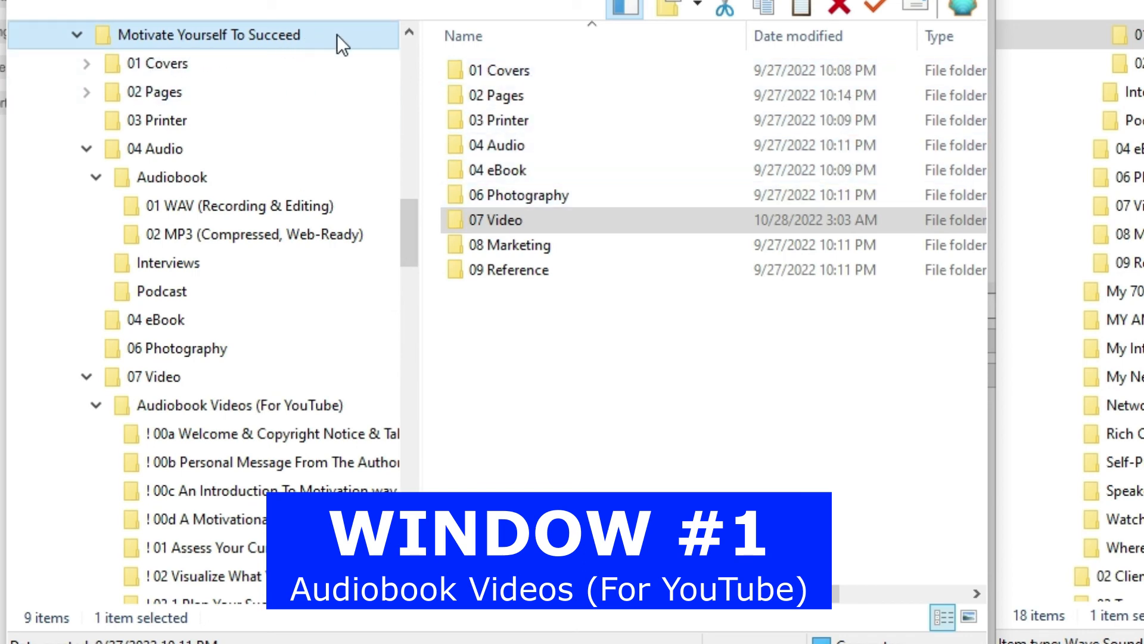
{"action": "left_click", "coordinate": [507, 71]}
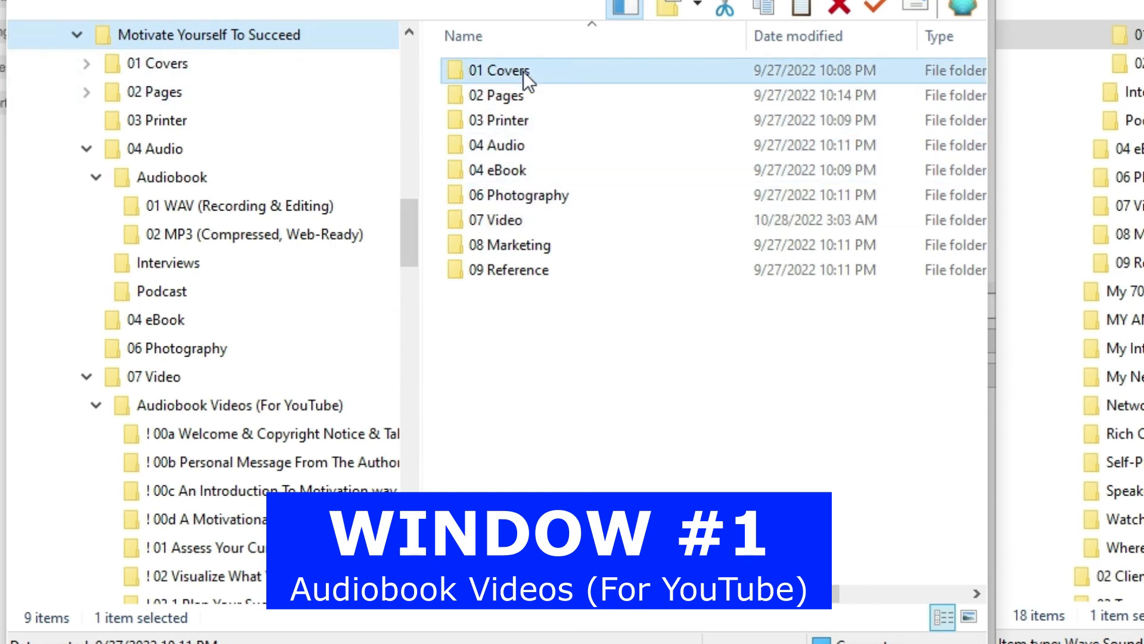
{"action": "left_click", "coordinate": [559, 95]}
{"action": "left_click", "coordinate": [562, 119]}
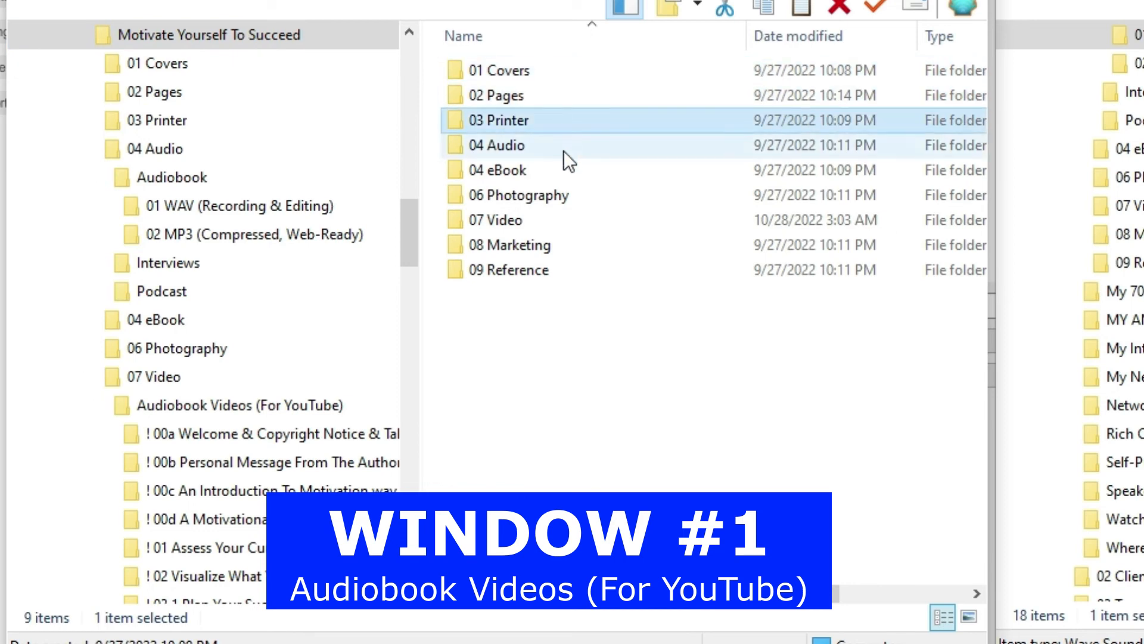
{"action": "left_click", "coordinate": [563, 149]}
{"action": "left_click", "coordinate": [569, 174]}
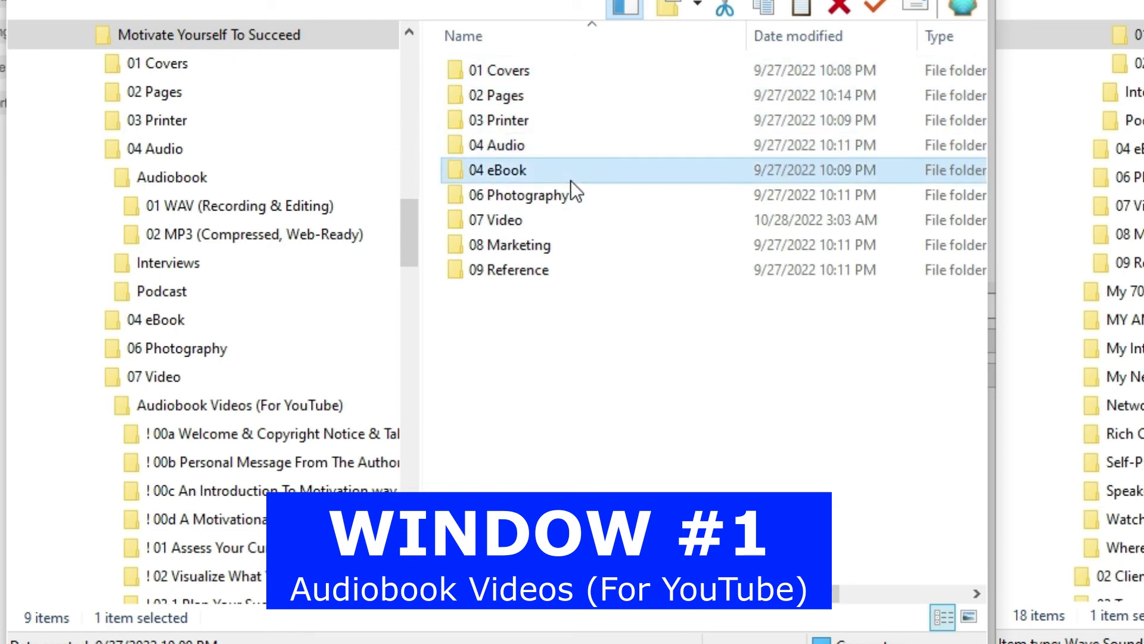
{"action": "left_click", "coordinate": [590, 193]}
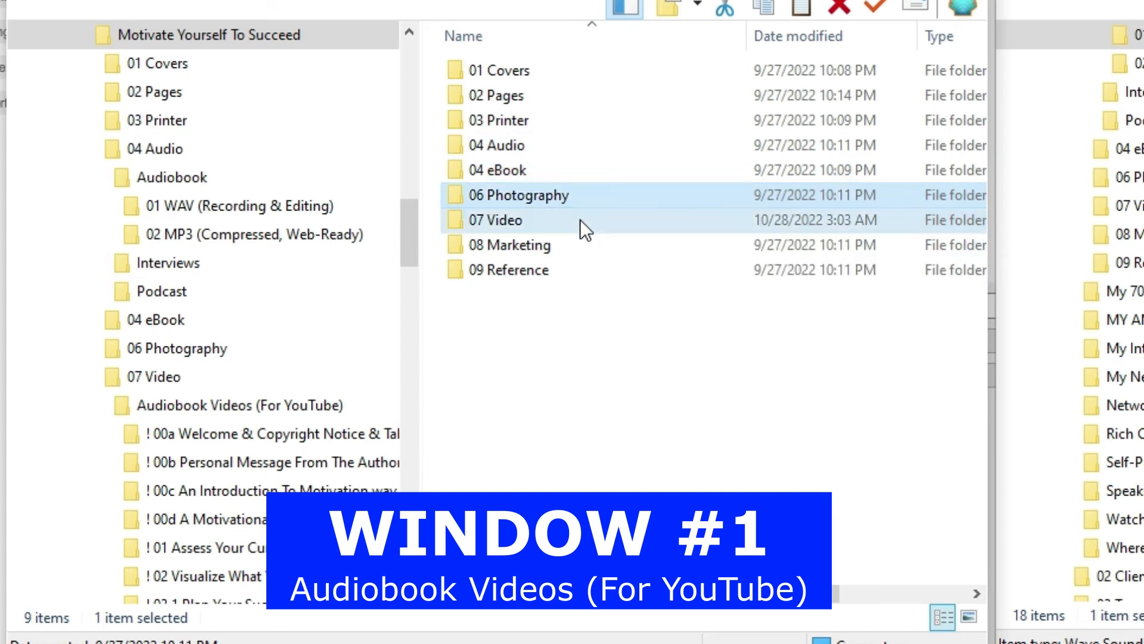
Step: Open the 07 Video folder and its Audiobook Videos (For YouTube) subfolder to view the renamed folders
{"action": "left_click", "coordinate": [581, 220]}
{"action": "double_click", "coordinate": [472, 216]}
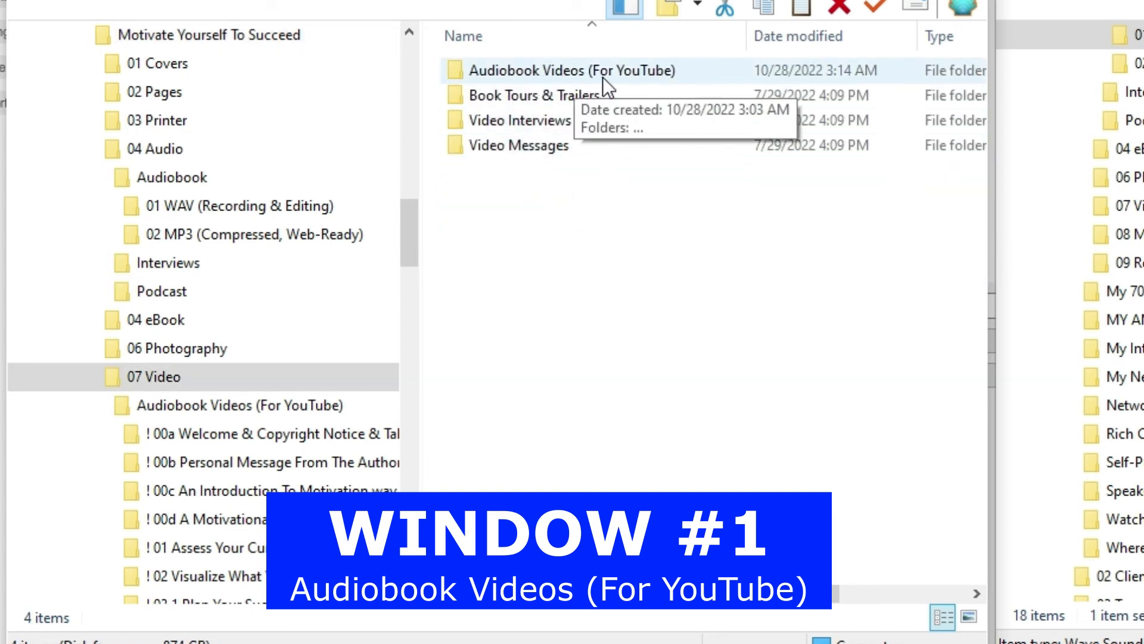
{"action": "double_click", "coordinate": [650, 73]}
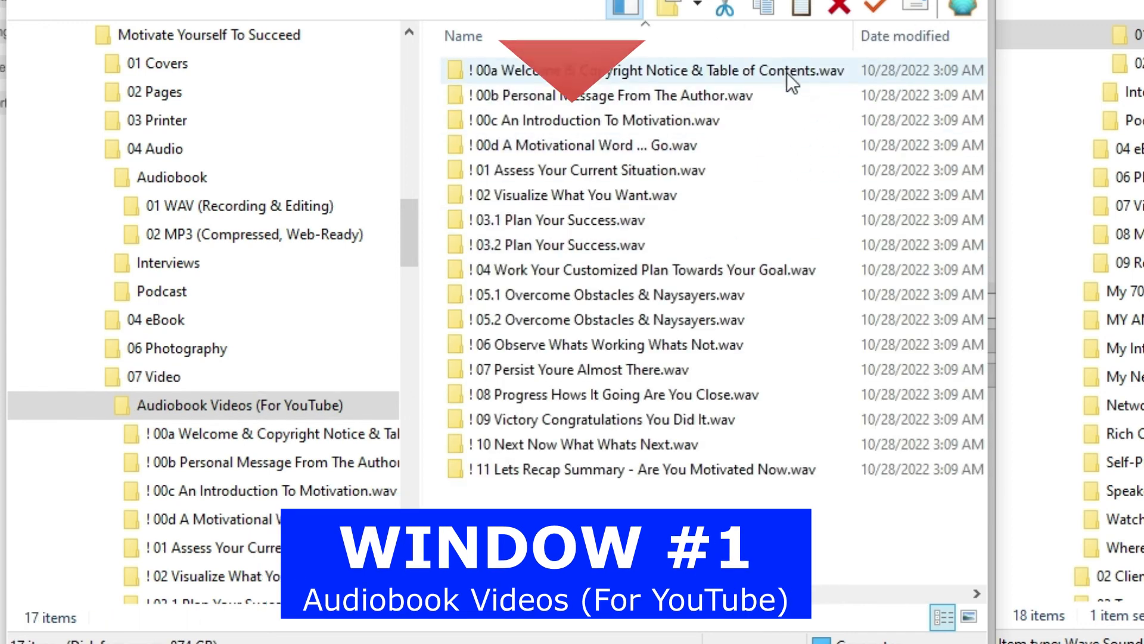